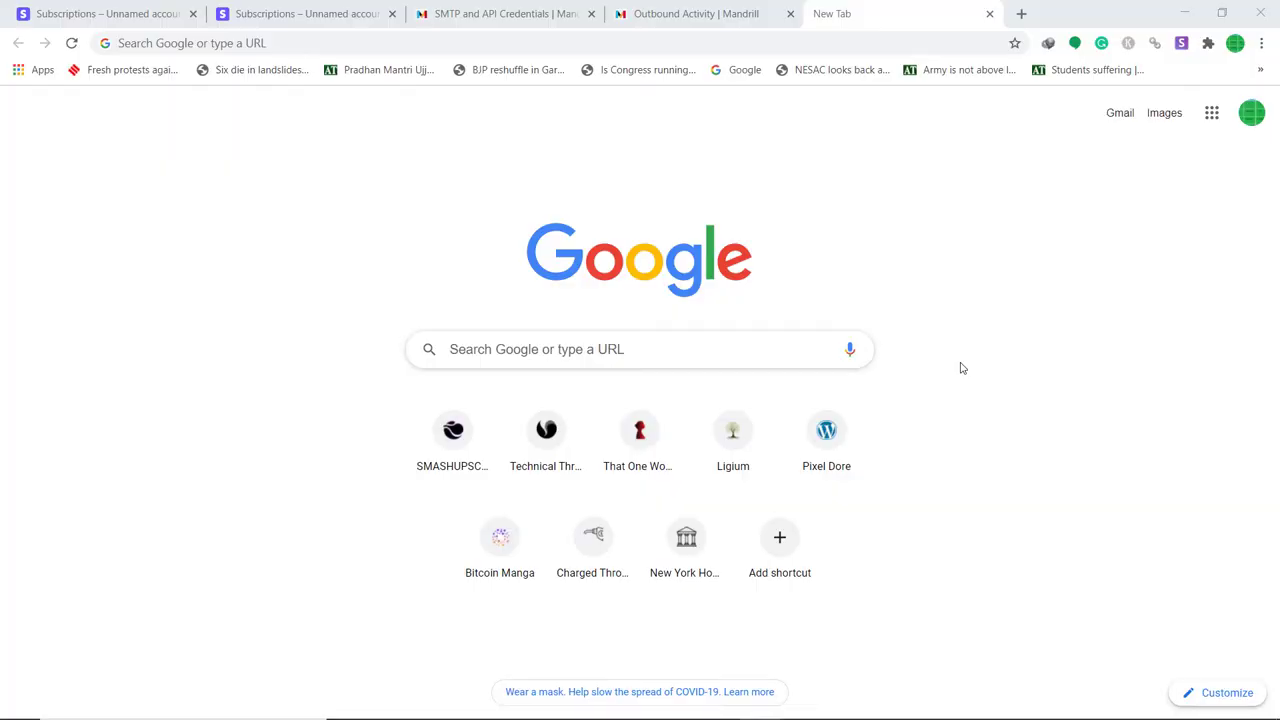
Go to the pabbly.com website.
left_click(649, 40)
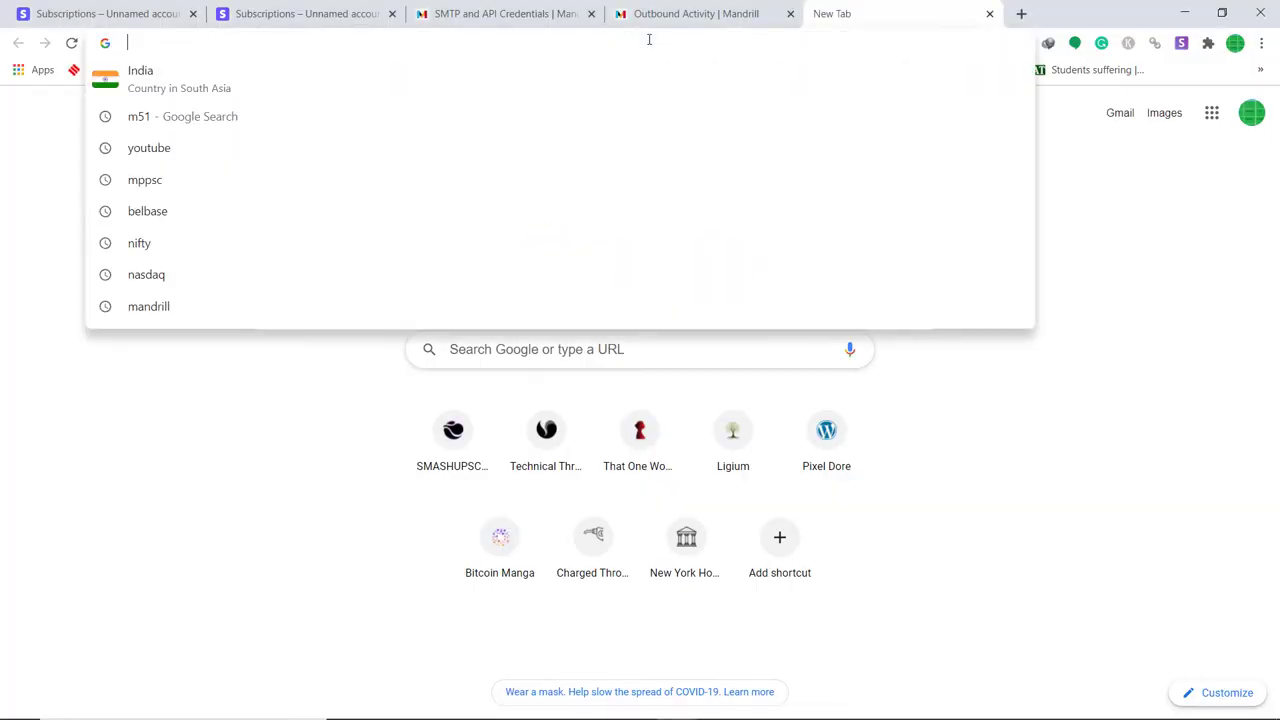
type("pabb")
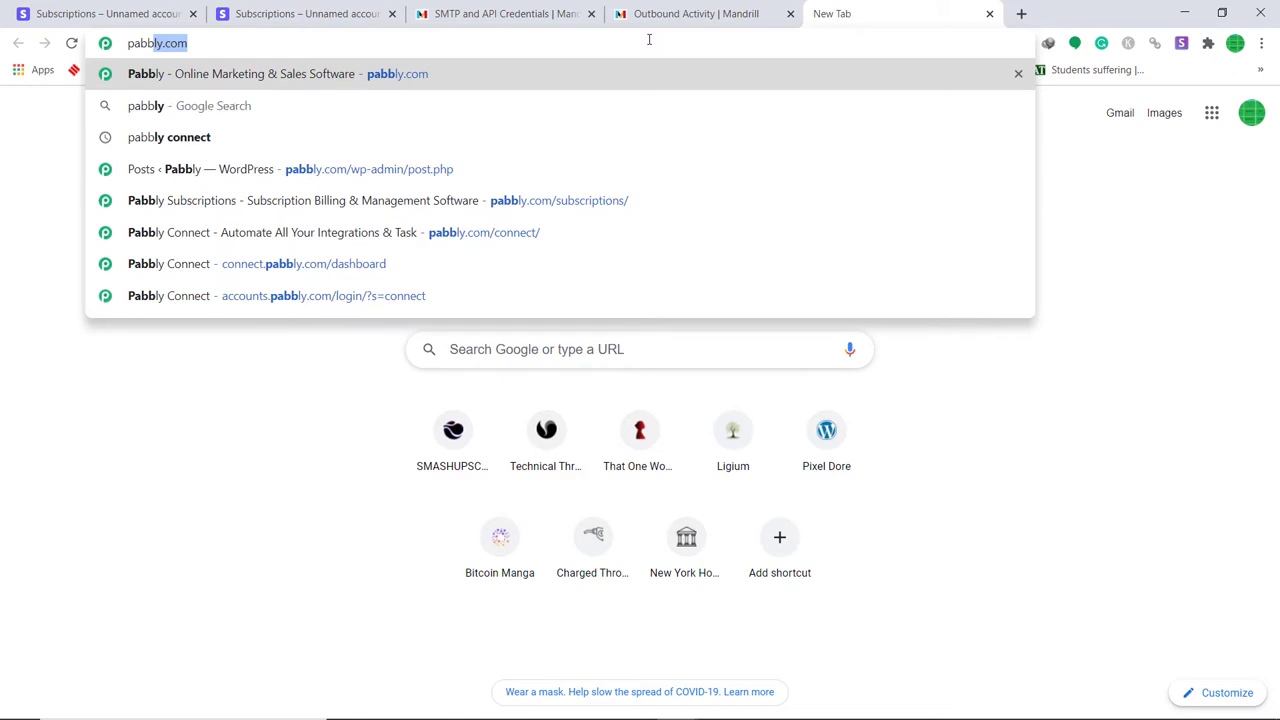
type("ly.com")
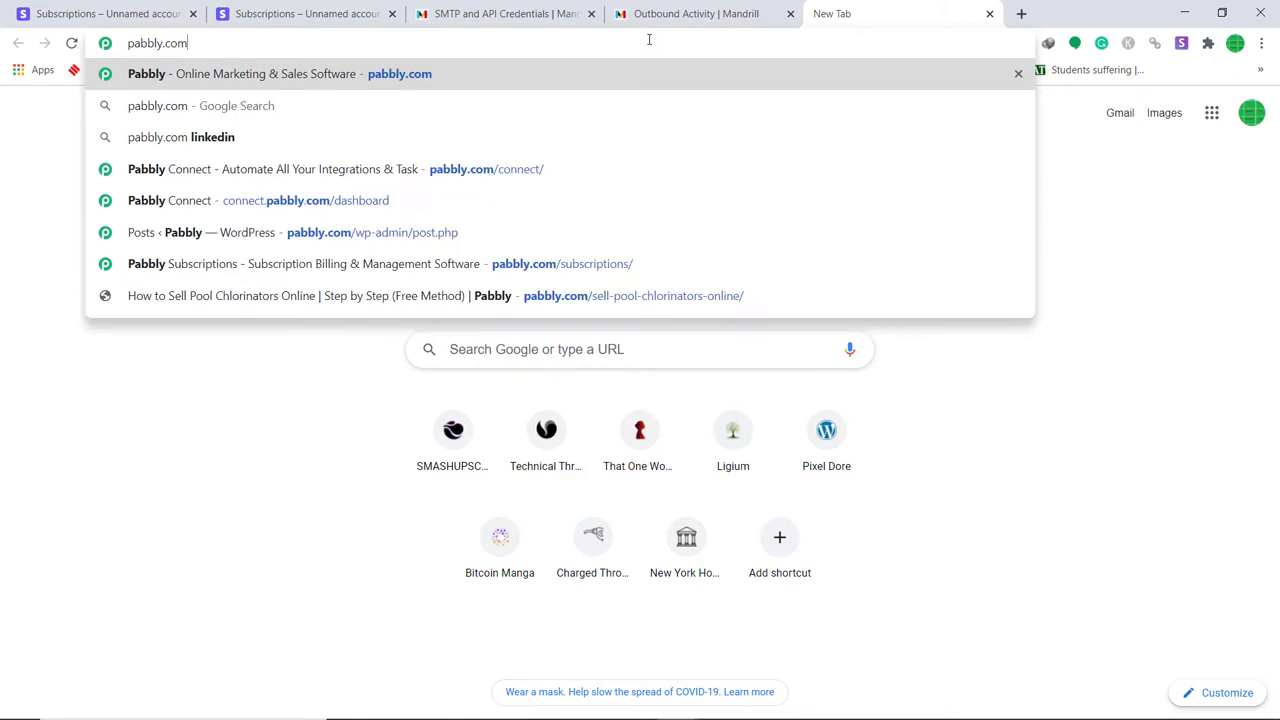
key("Return")
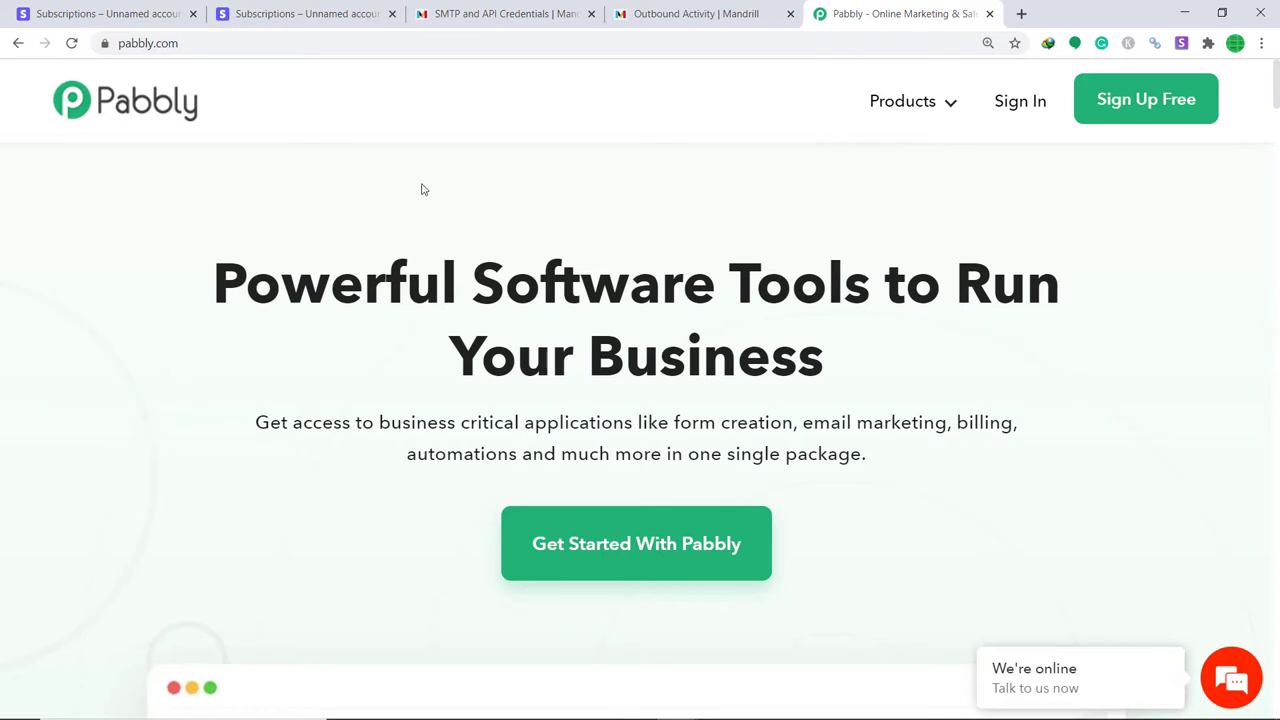
Open the Connect product page, sign in, and scroll the All Apps page to the Connect card.
mouse_move(913, 118)
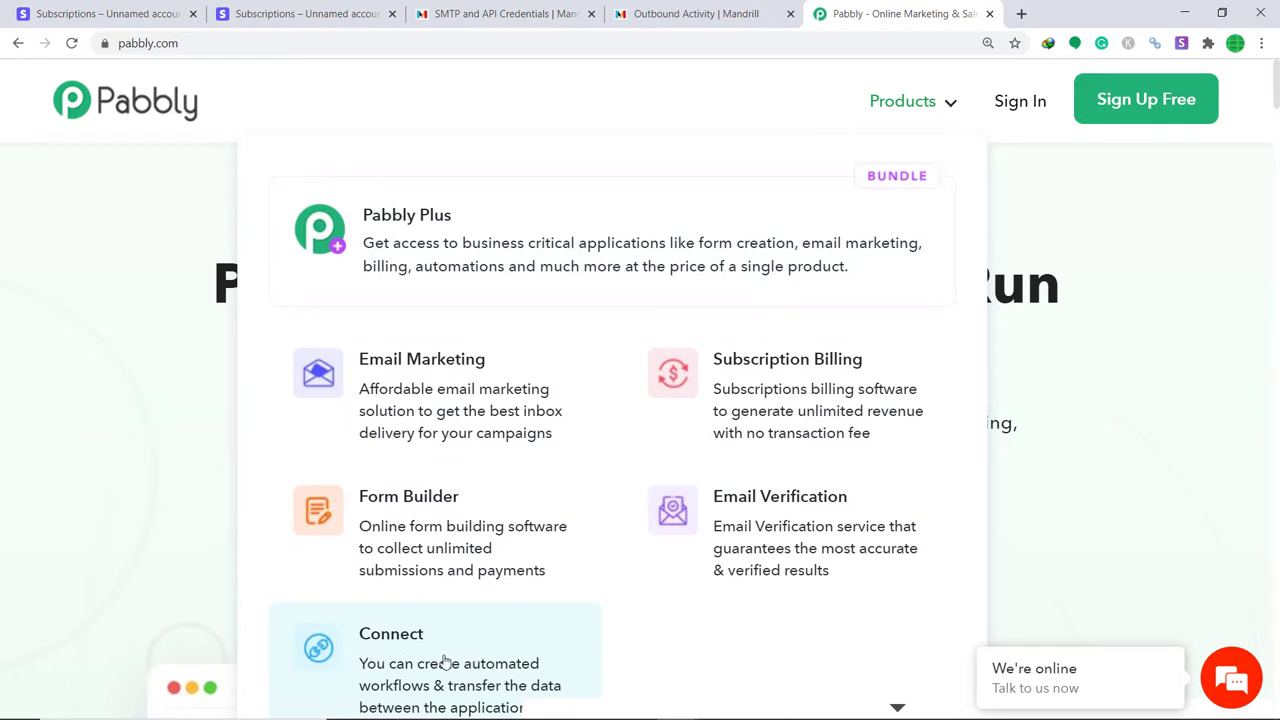
left_click(445, 663)
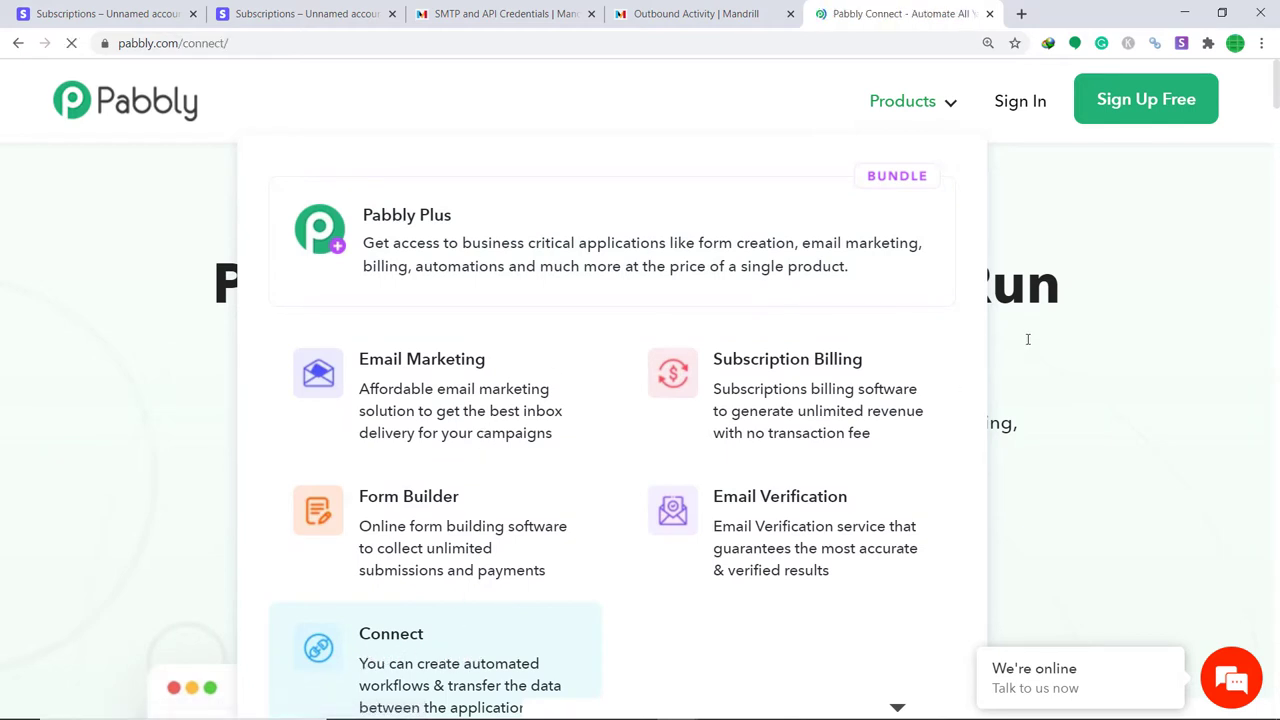
left_click(1015, 110)
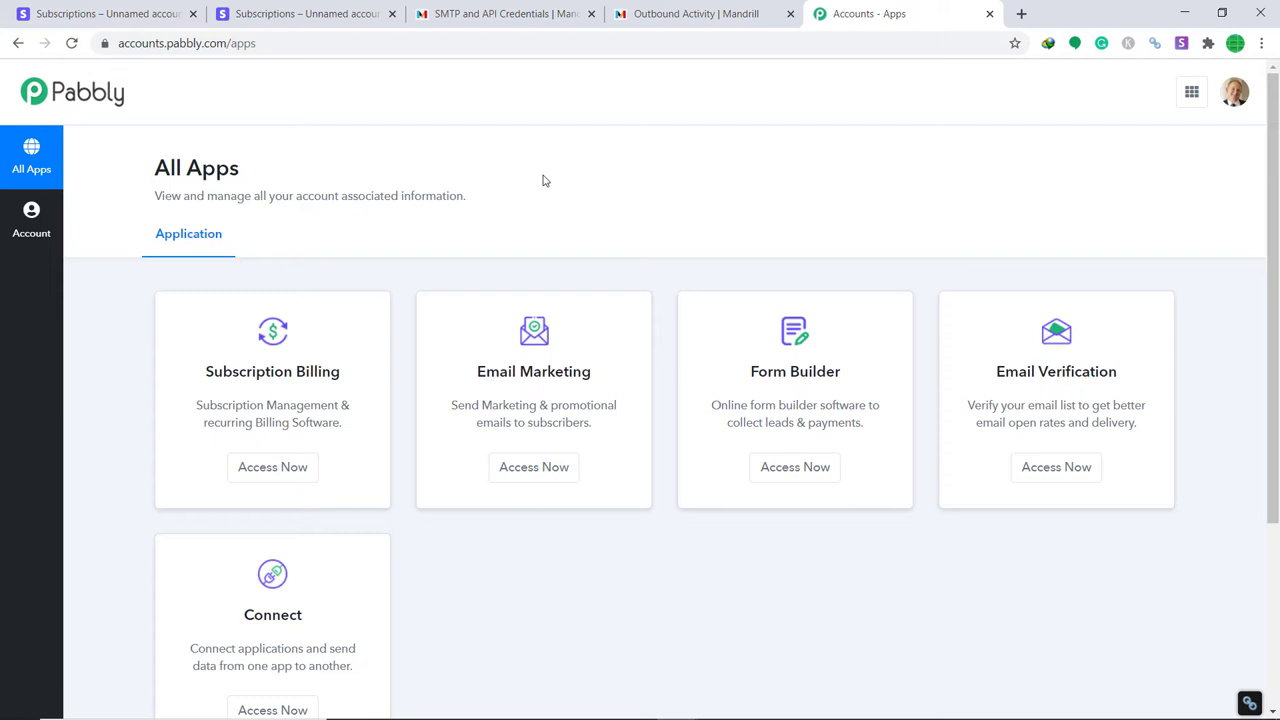
scroll(517, 227, "down", 3)
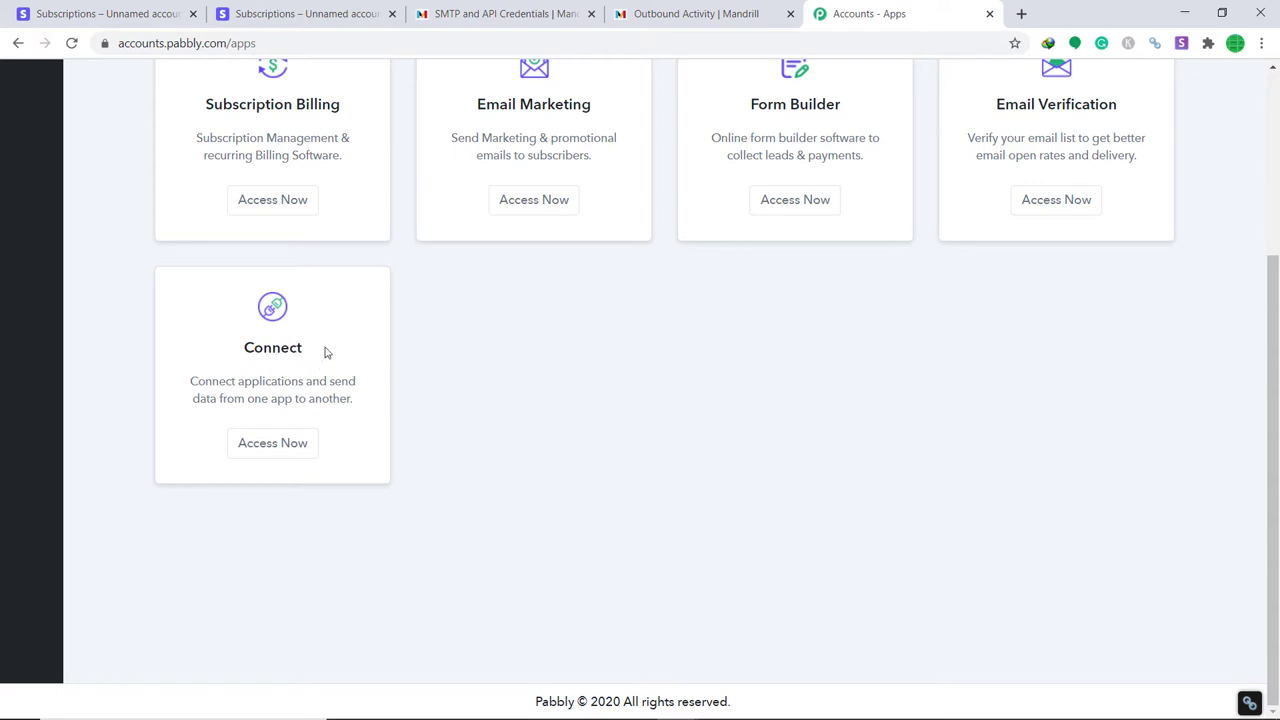
Open Connect and create a new workflow named 'Stripe To Mandrill'.
left_click(290, 446)
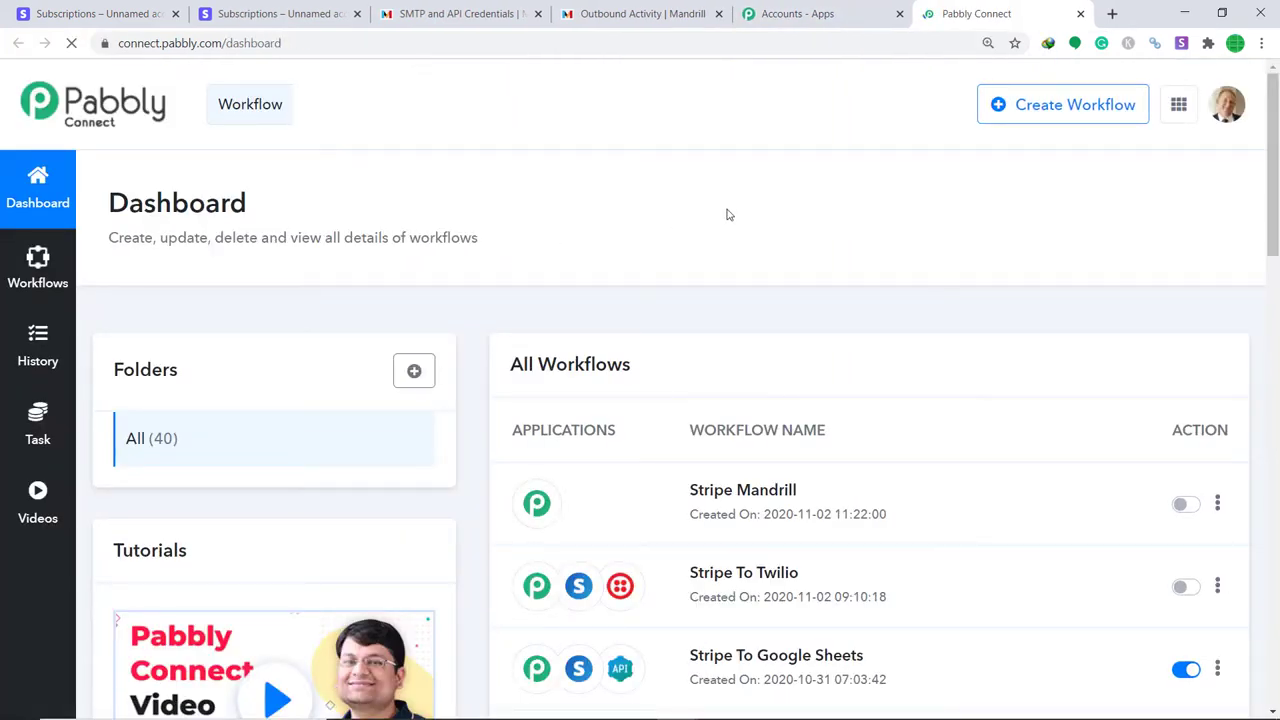
left_click(1066, 108)
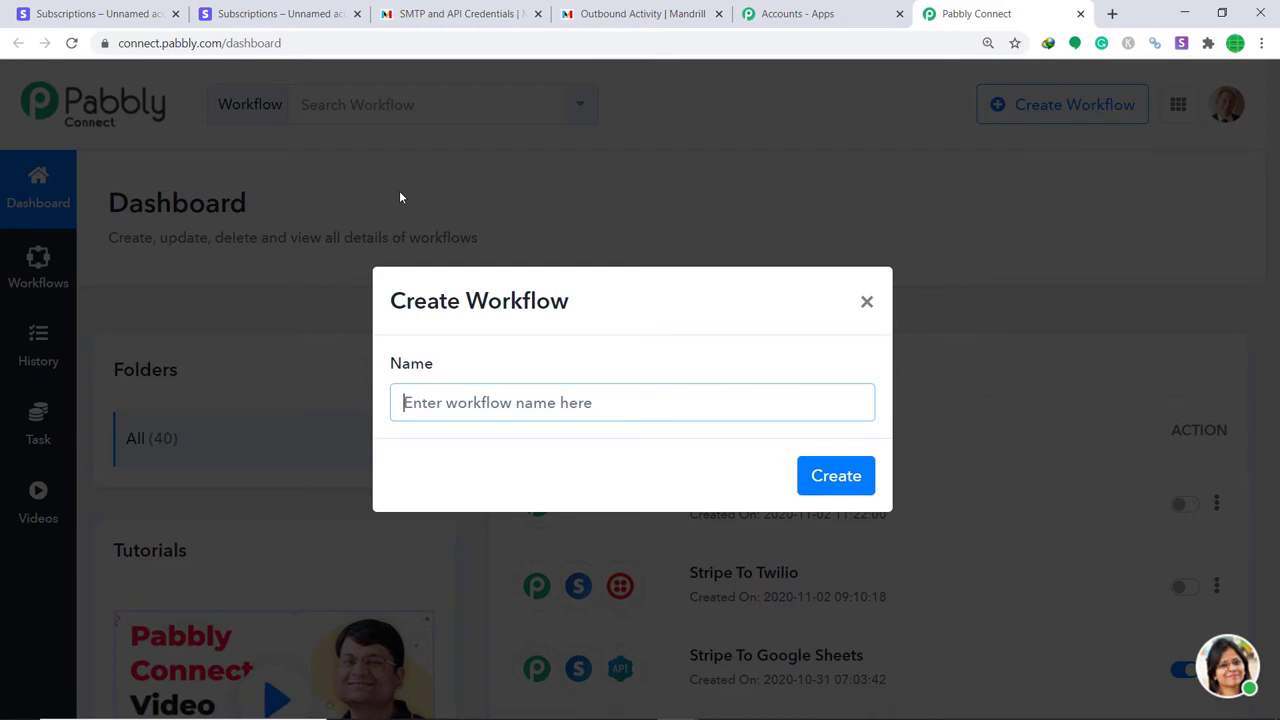
type("S")
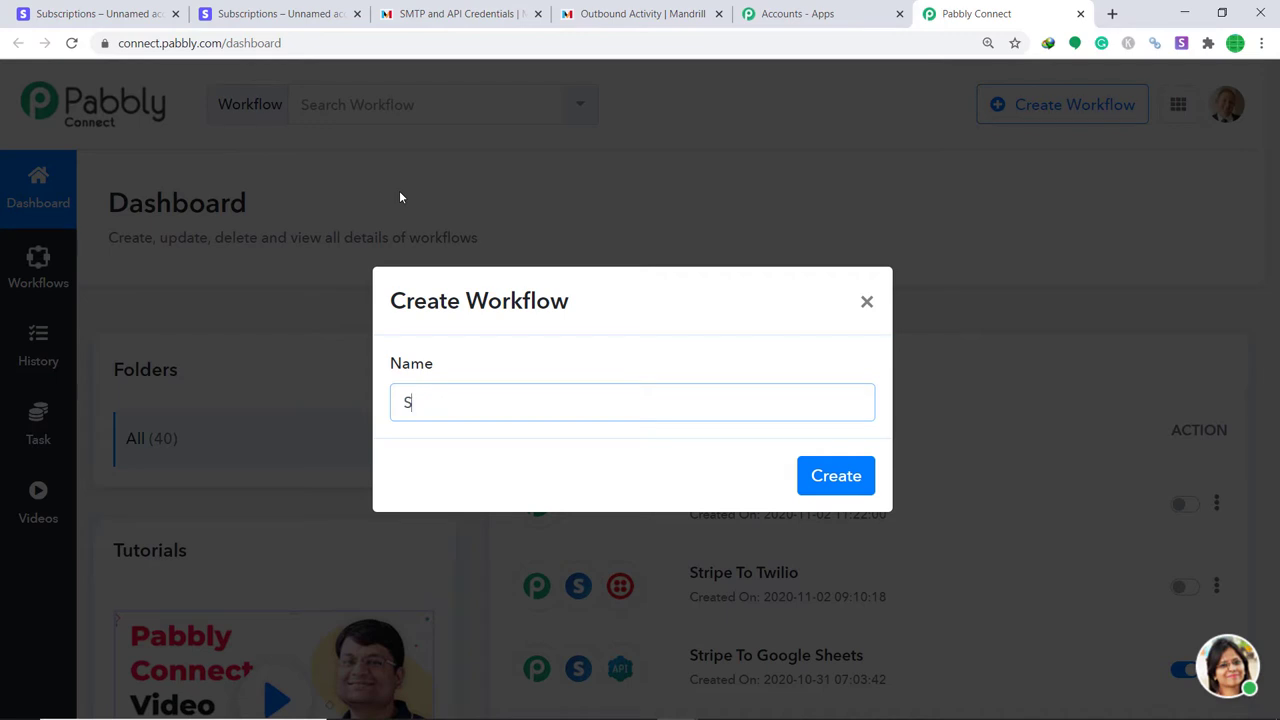
type("tripe To Mandrill")
left_click(818, 477)
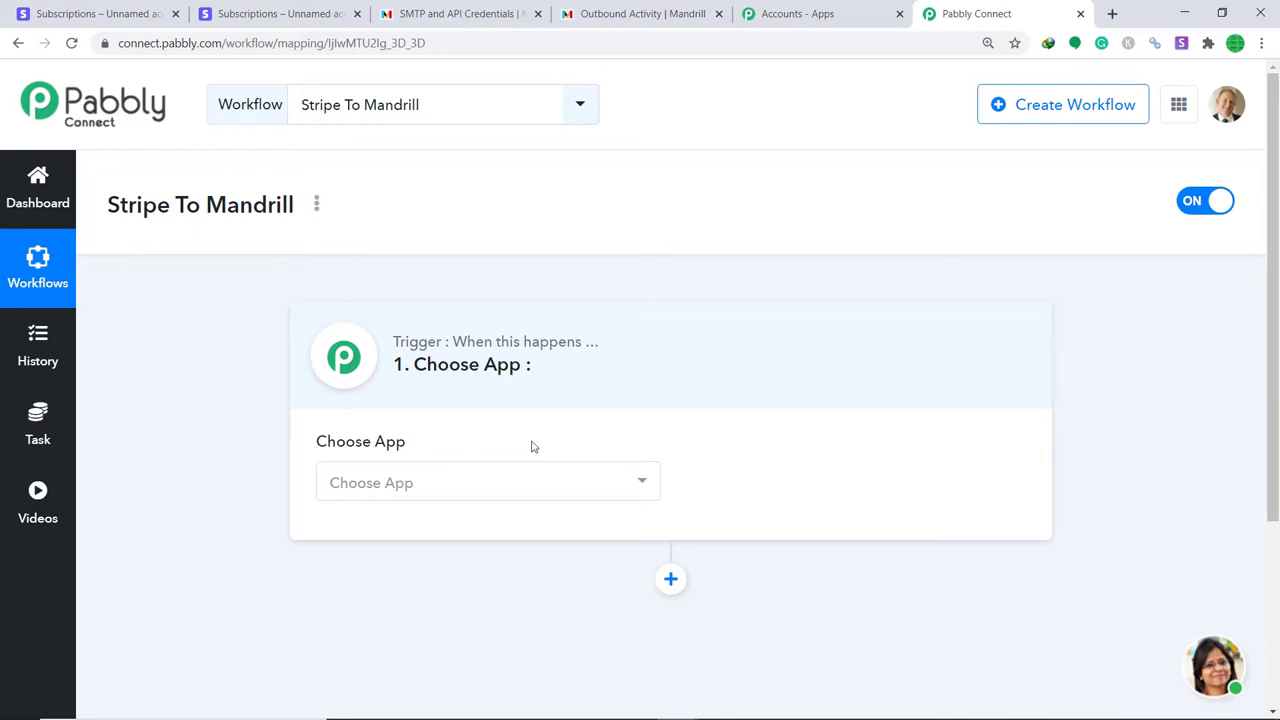
Set the trigger to Stripe with the Cancelled Subsription event.
left_click(466, 481)
type("stri")
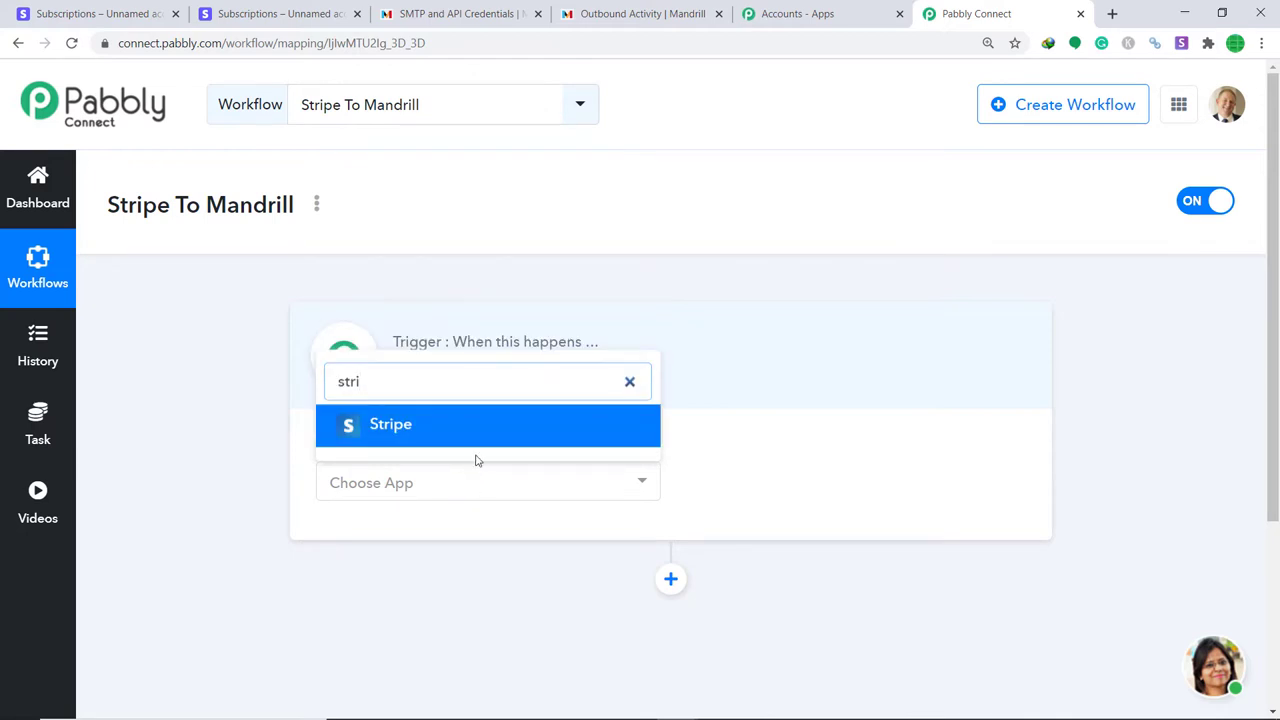
left_click(476, 445)
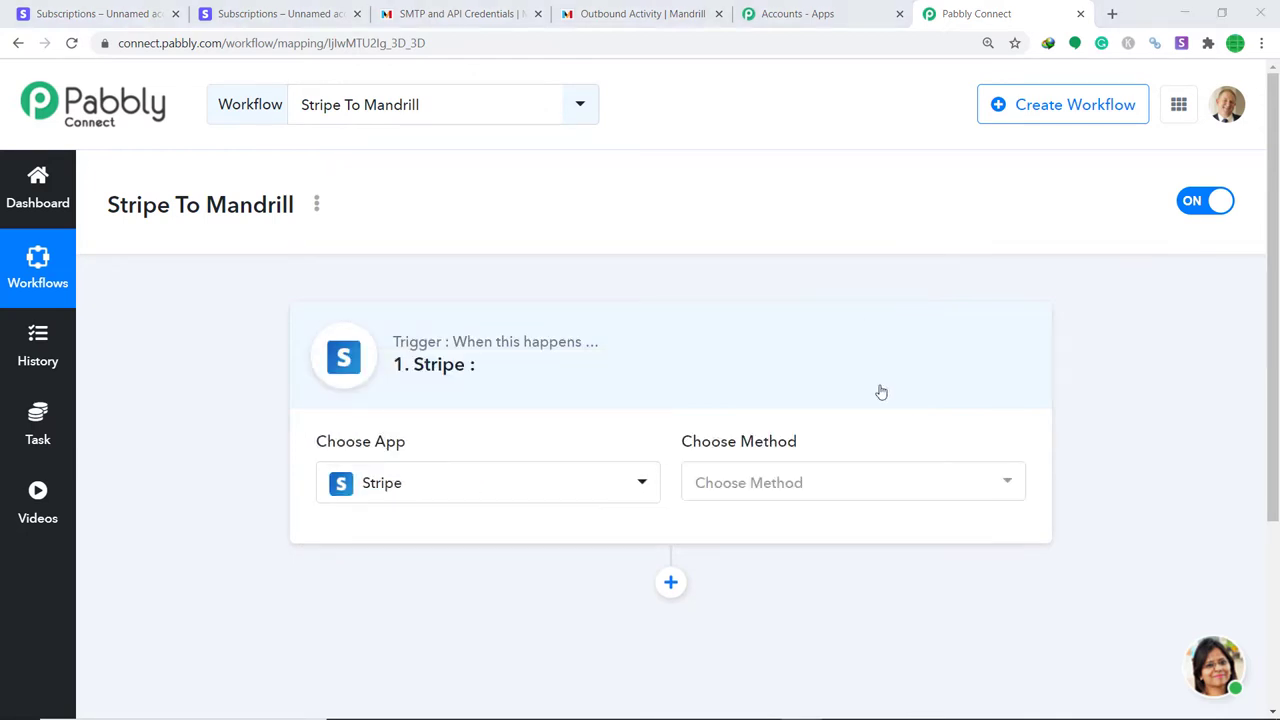
left_click(768, 495)
scroll(752, 380, "down", 1)
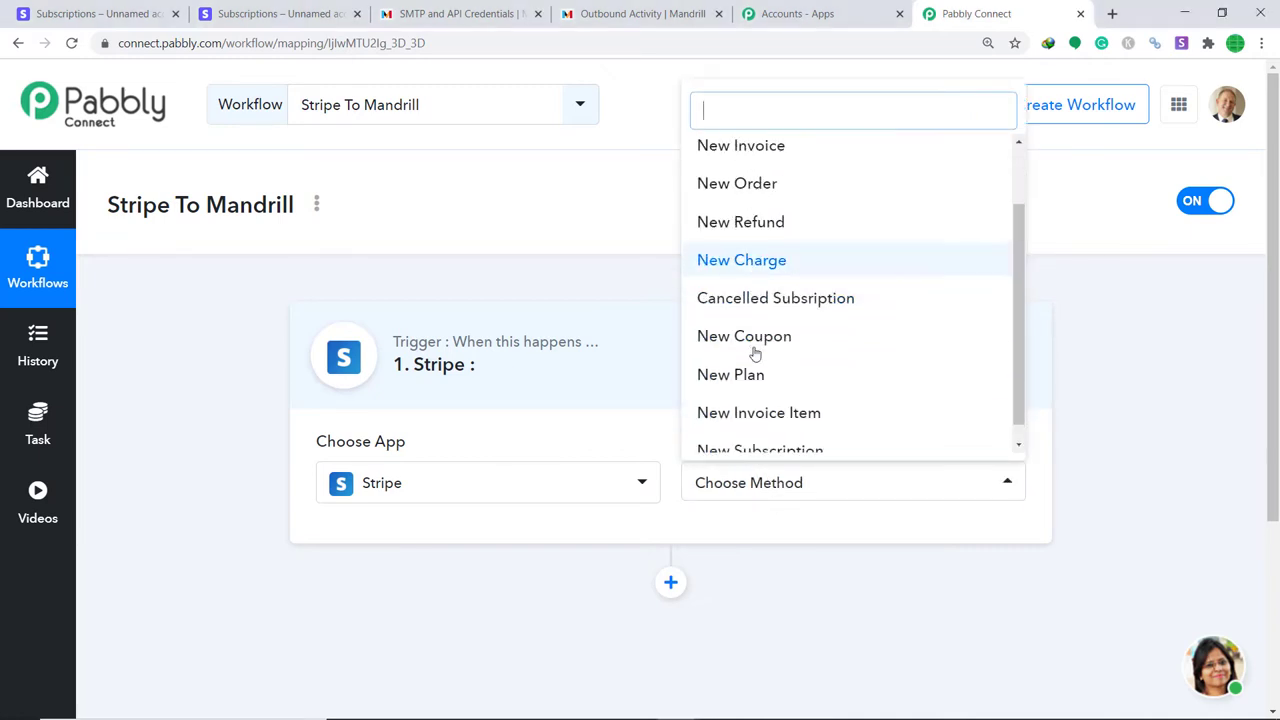
left_click(752, 300)
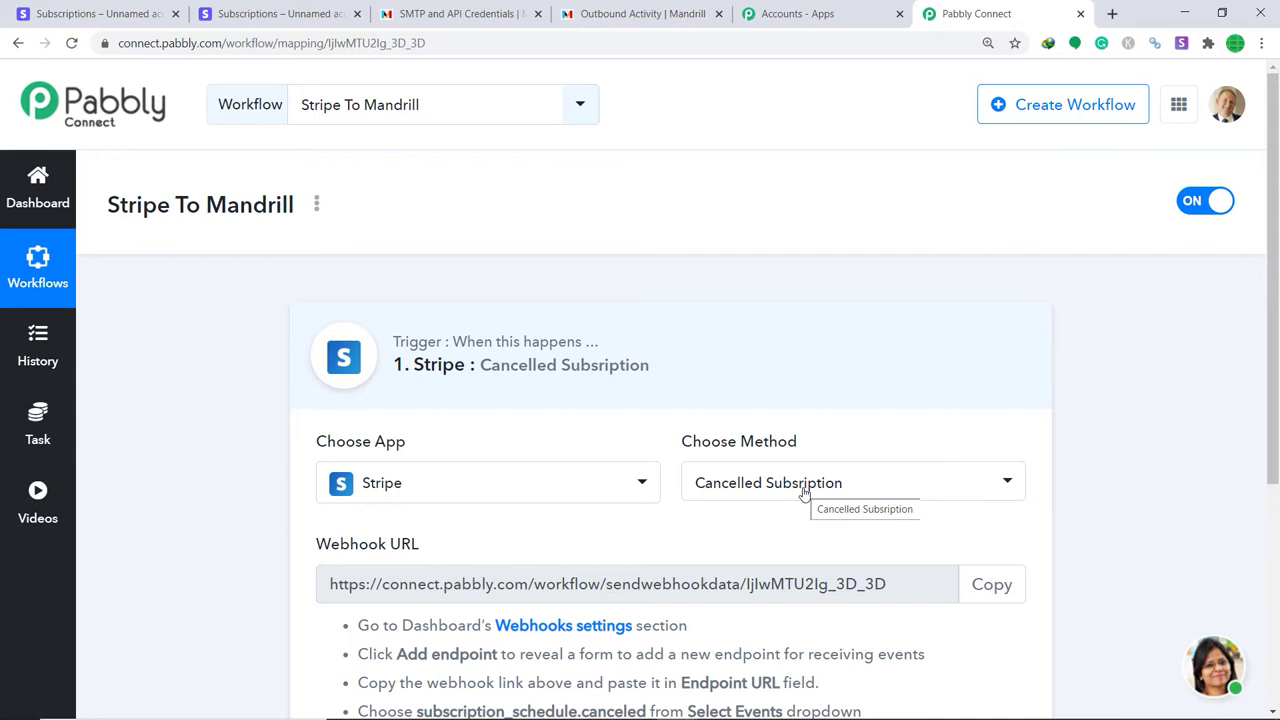
Recheck the trigger event list, keep Cancelled Subsription, and switch to the Stripe Subscriptions tab.
left_click(805, 488)
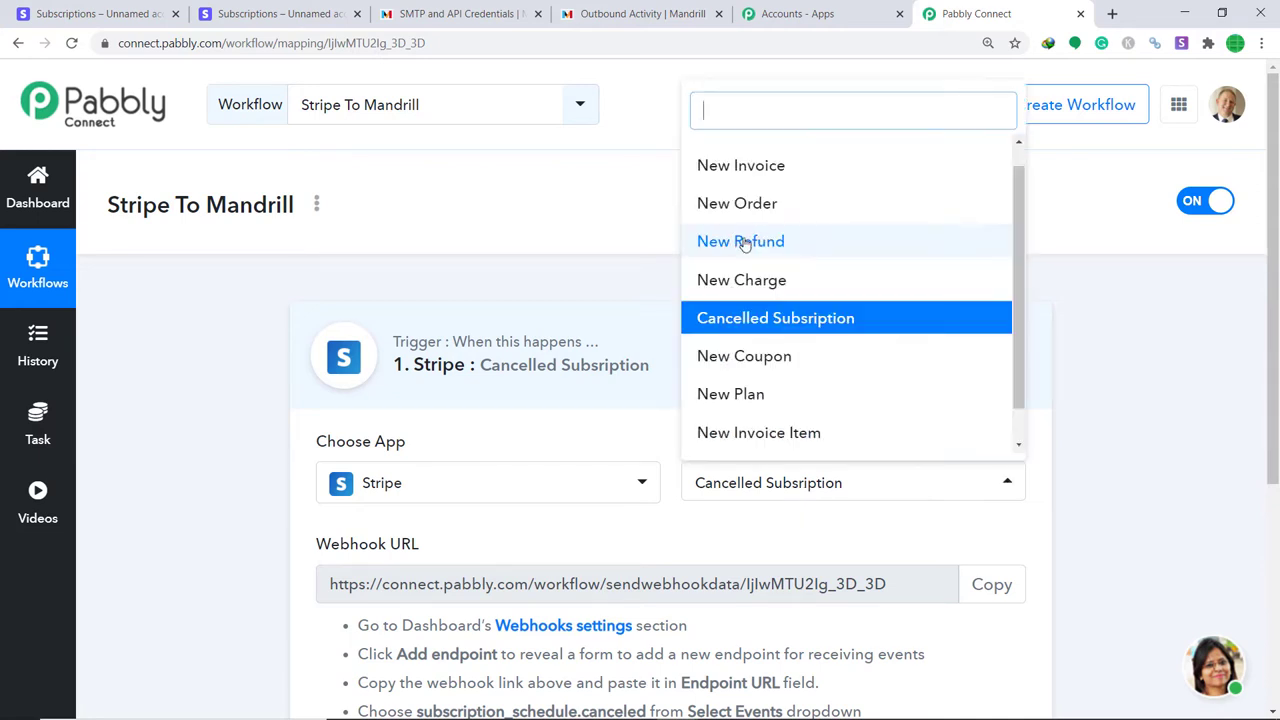
scroll(740, 365, "down", 1)
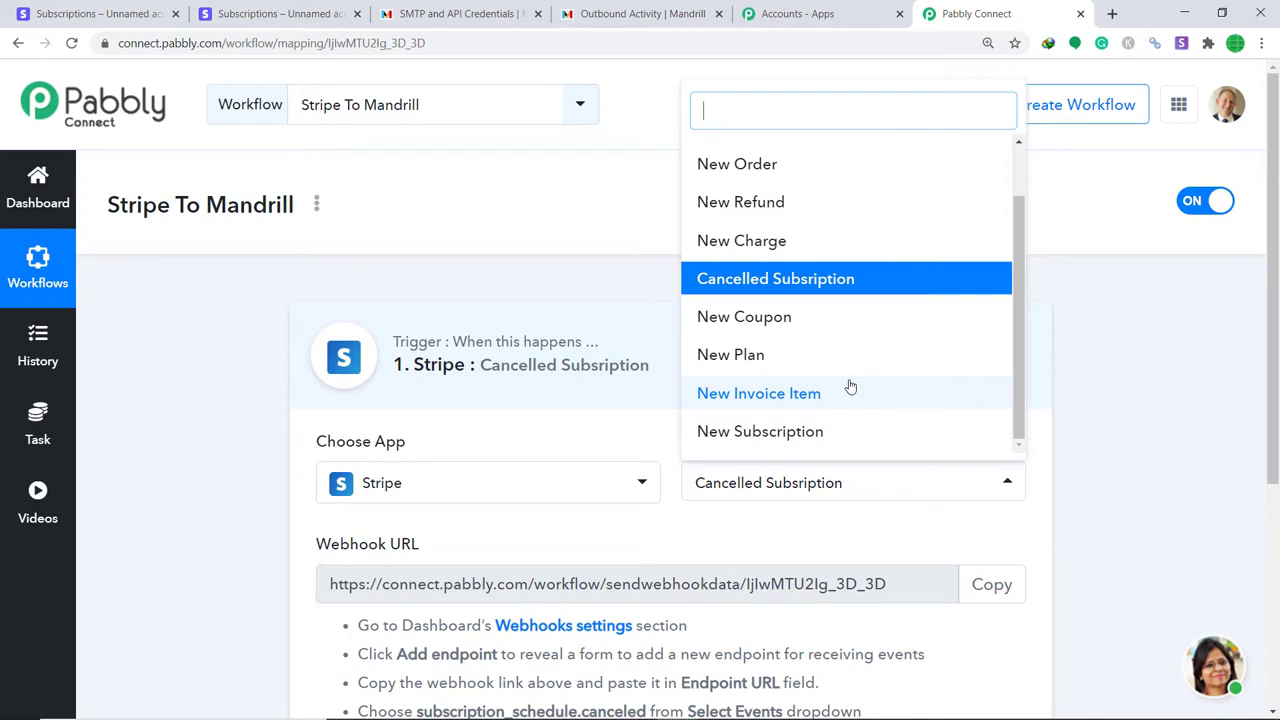
left_click(810, 280)
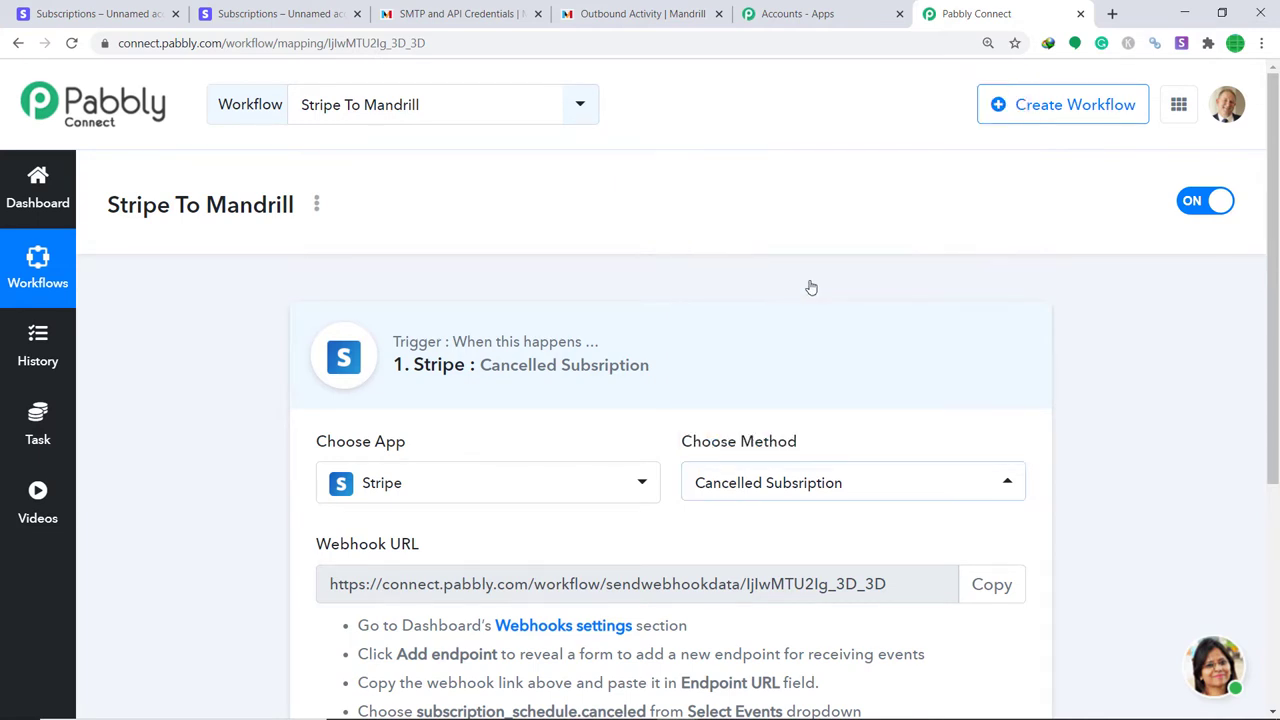
scroll(812, 290, "down", 1)
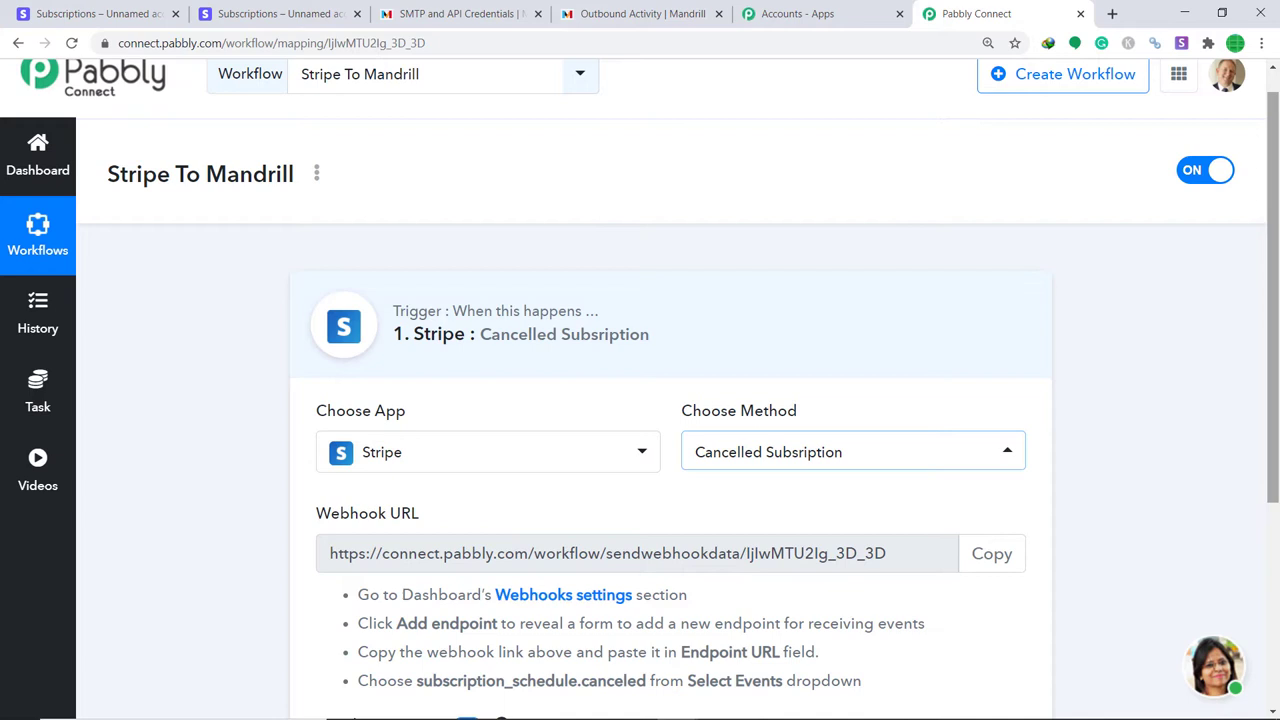
left_click(125, 12)
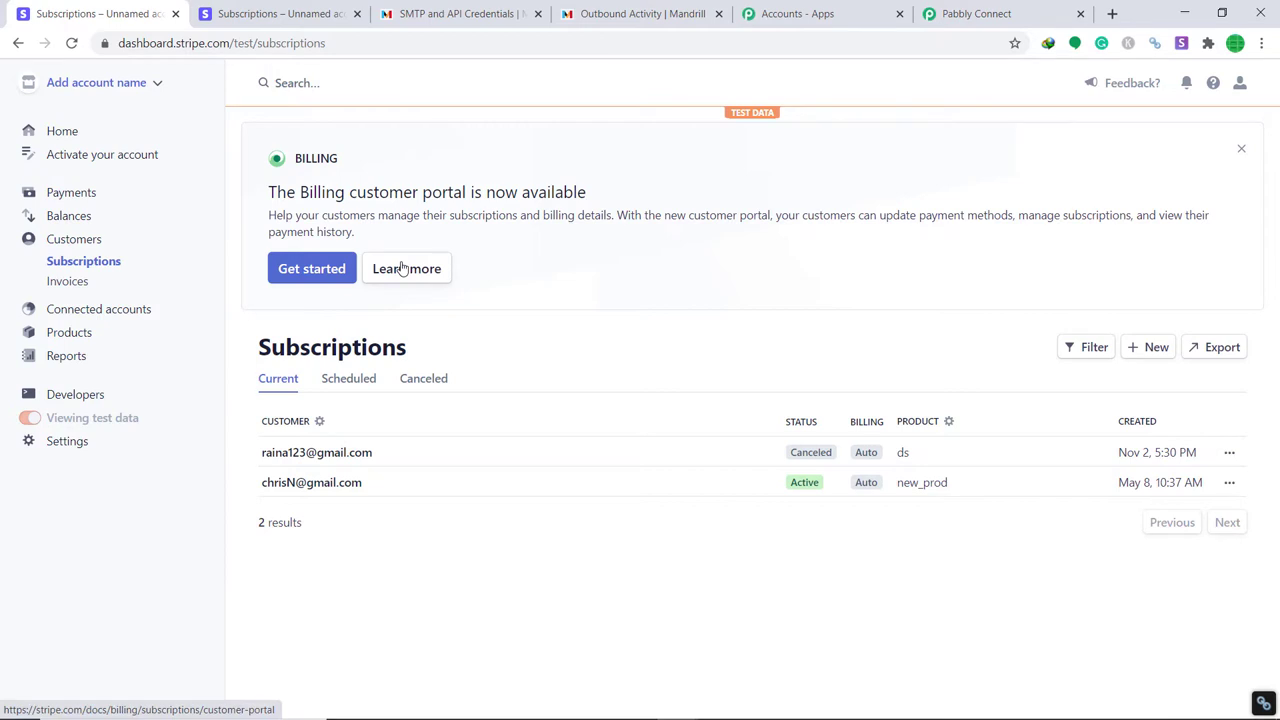
Start a new webhook endpoint under Stripe's Developers > Webhooks and clear its Endpoint URL.
left_click(80, 396)
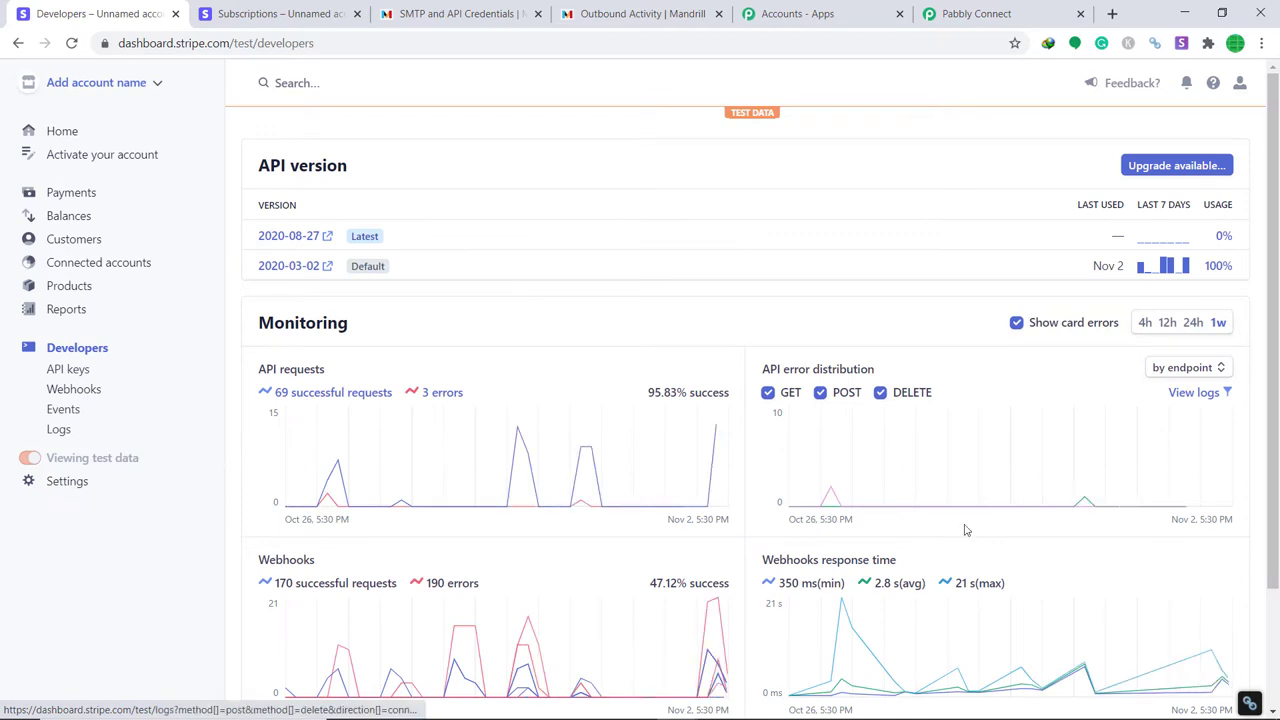
left_click(89, 396)
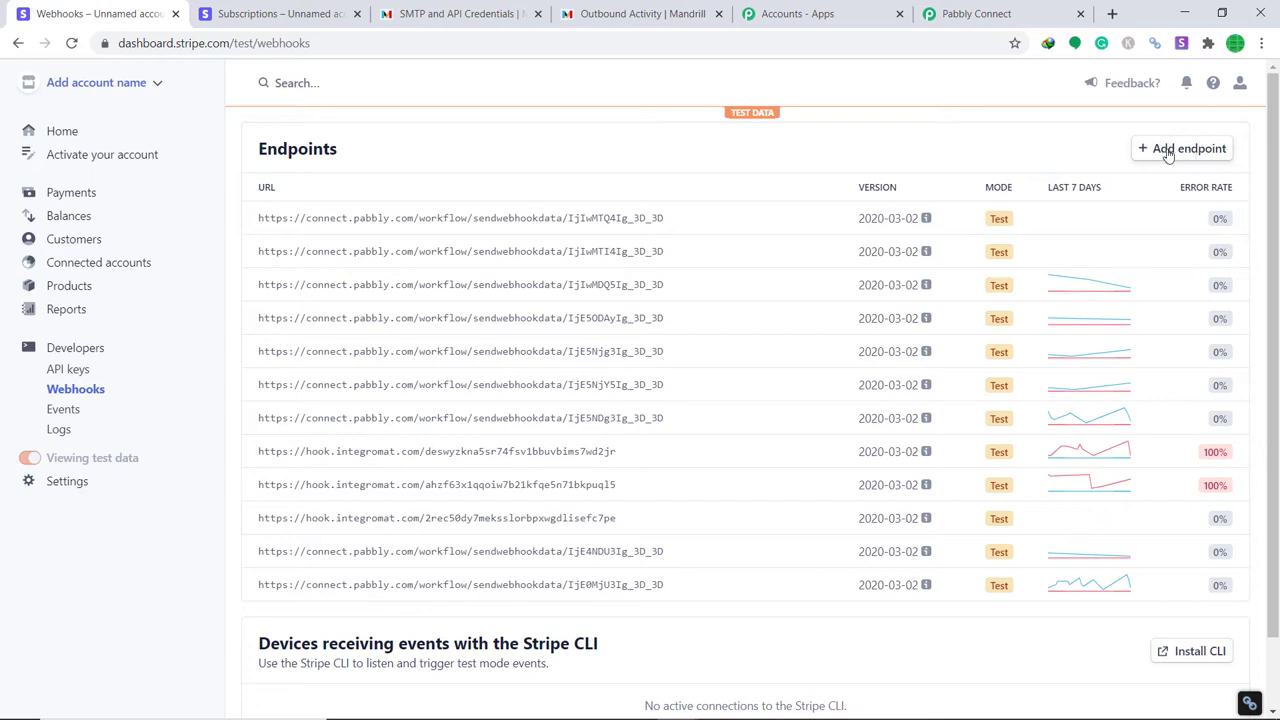
left_click(1209, 154)
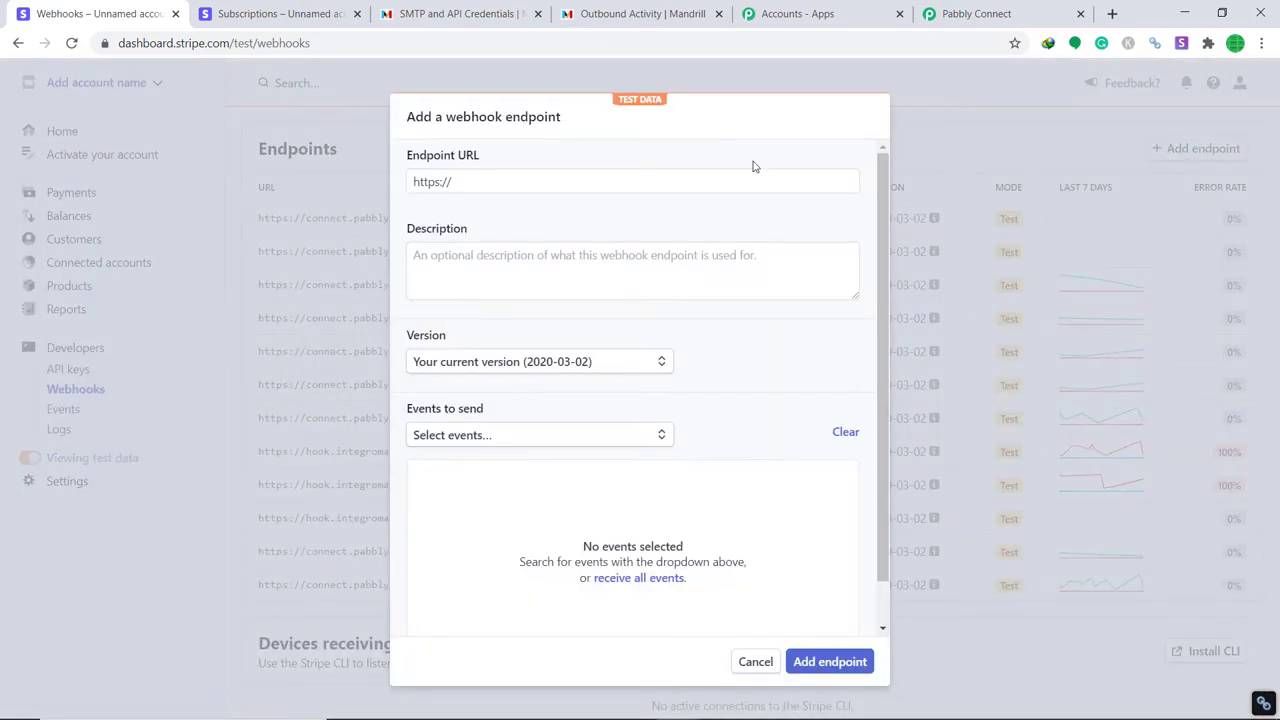
left_click(477, 177)
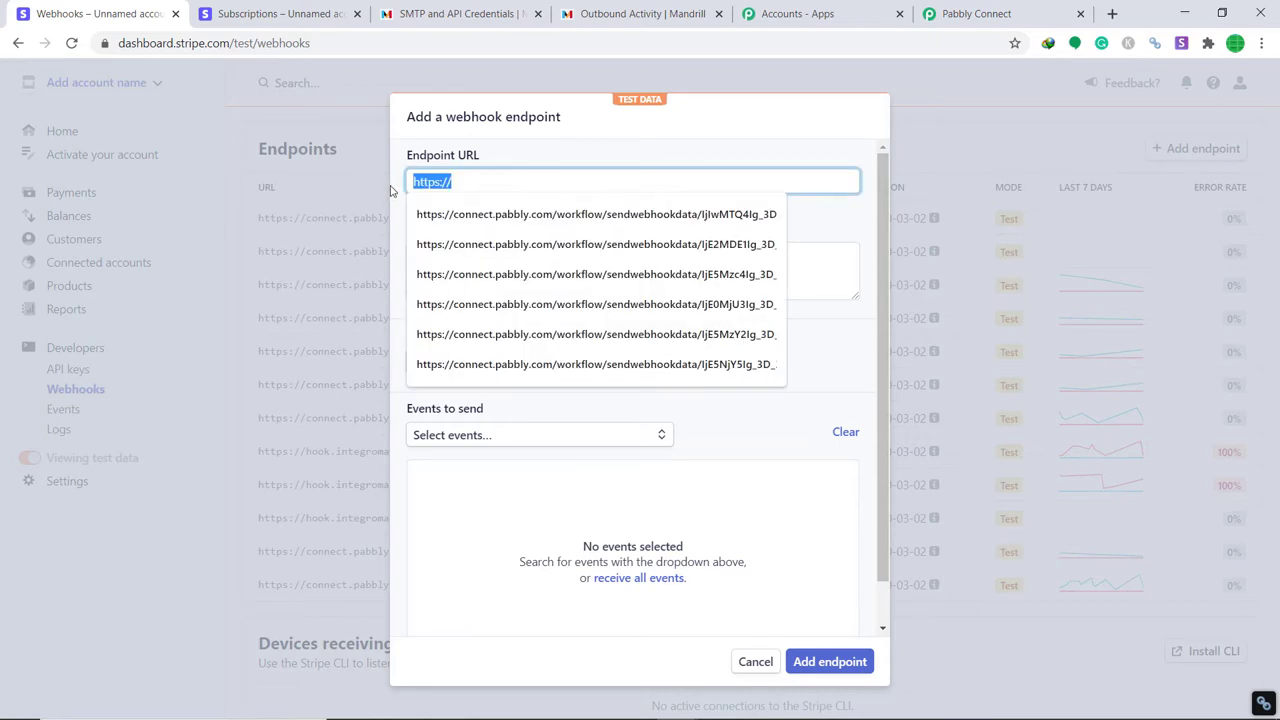
key("BackSpace")
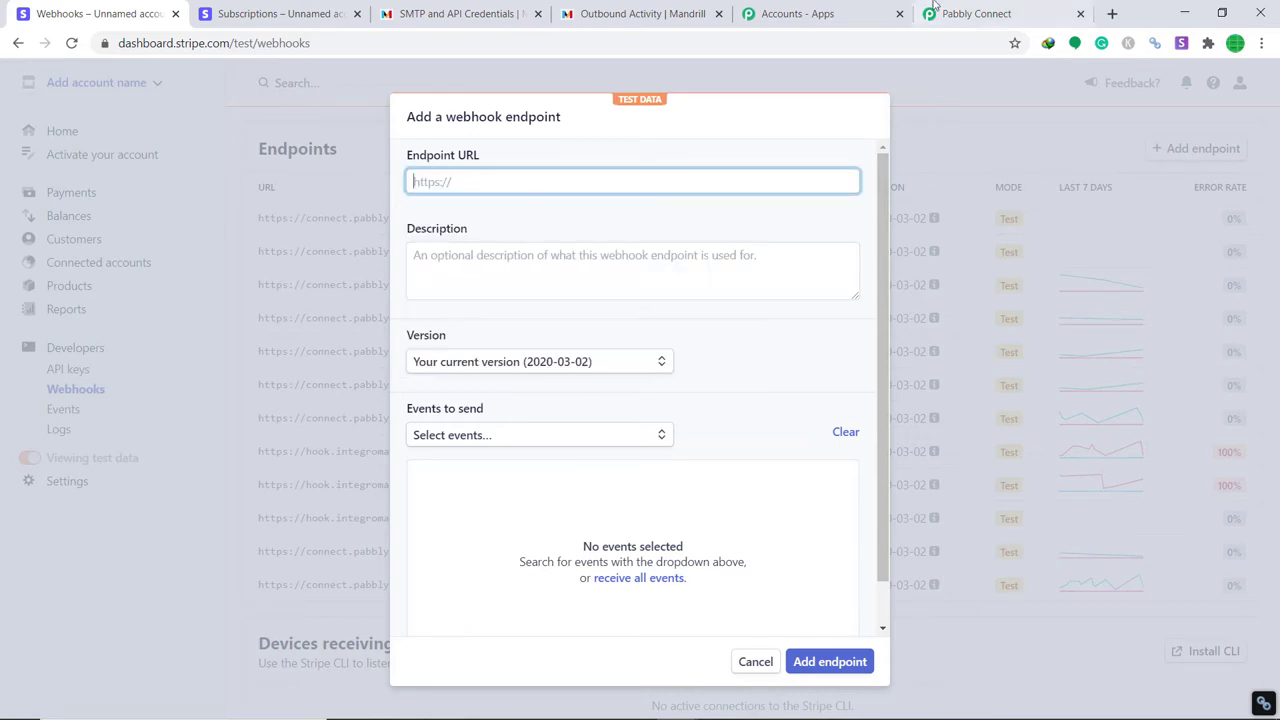
Copy the Pabbly Connect webhook URL and paste it into Stripe's Endpoint URL field.
left_click(942, 8)
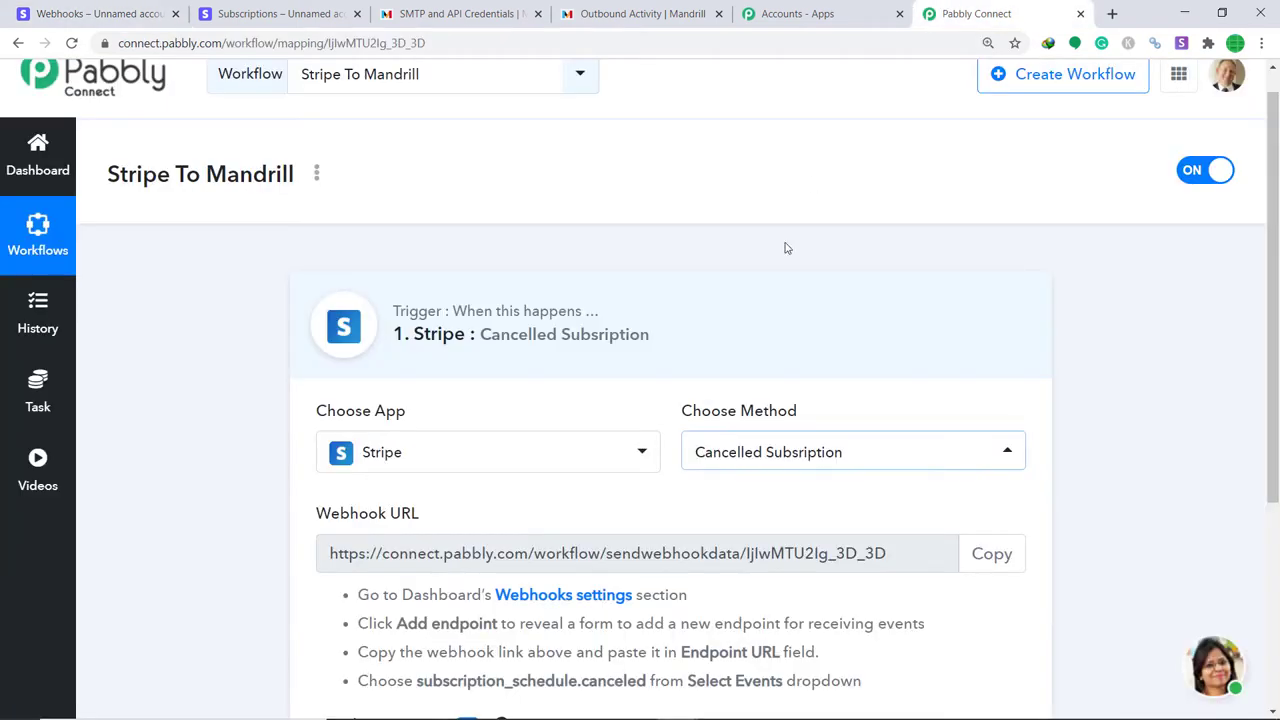
left_click(991, 556)
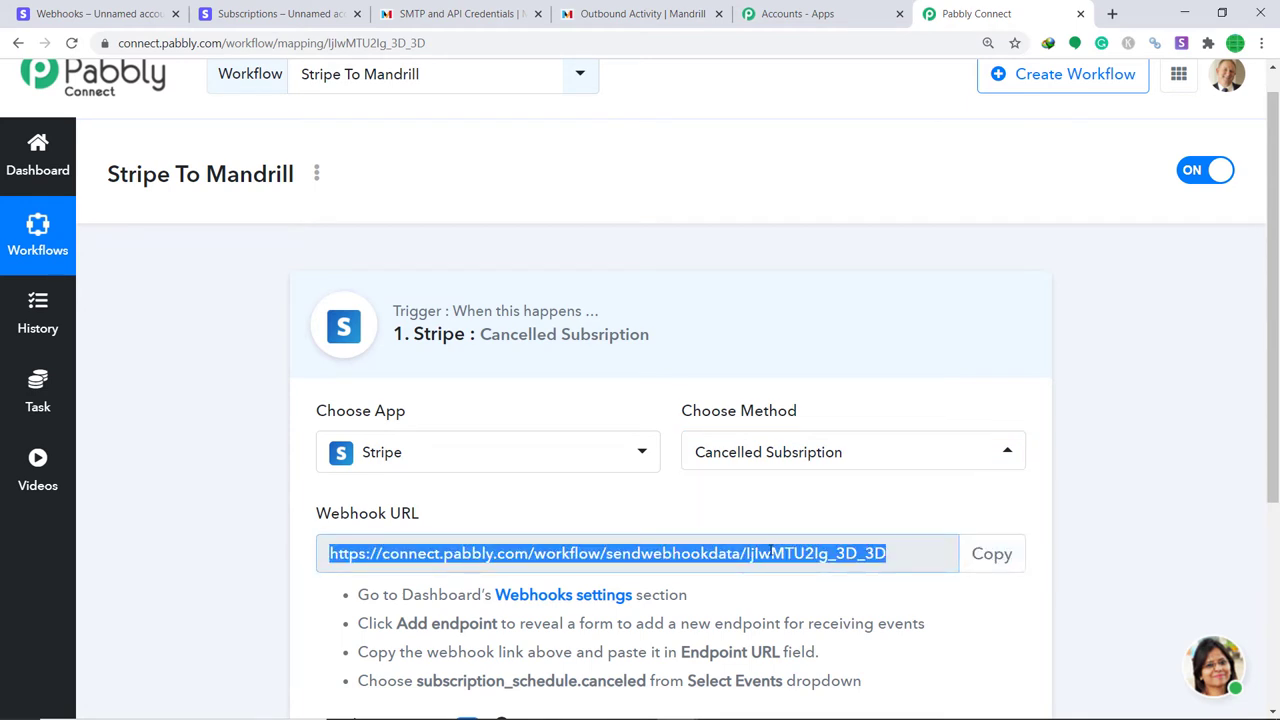
left_click(60, 13)
right_click(478, 181)
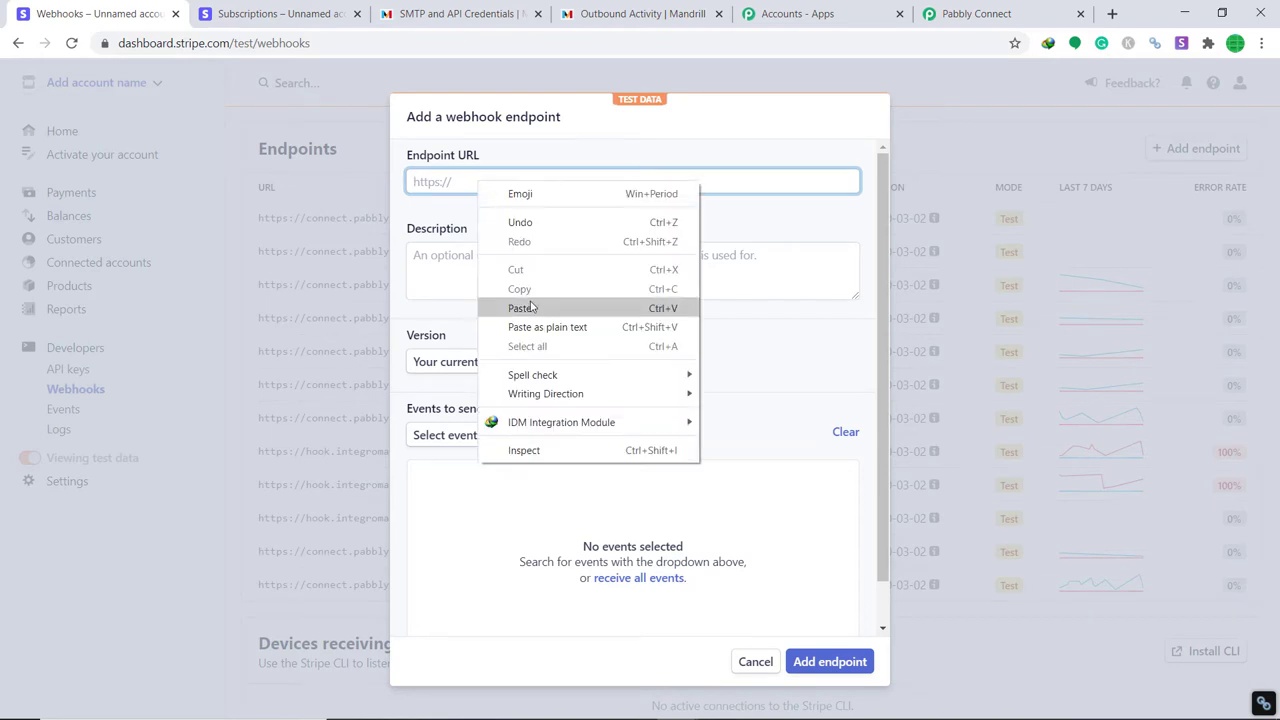
left_click(524, 303)
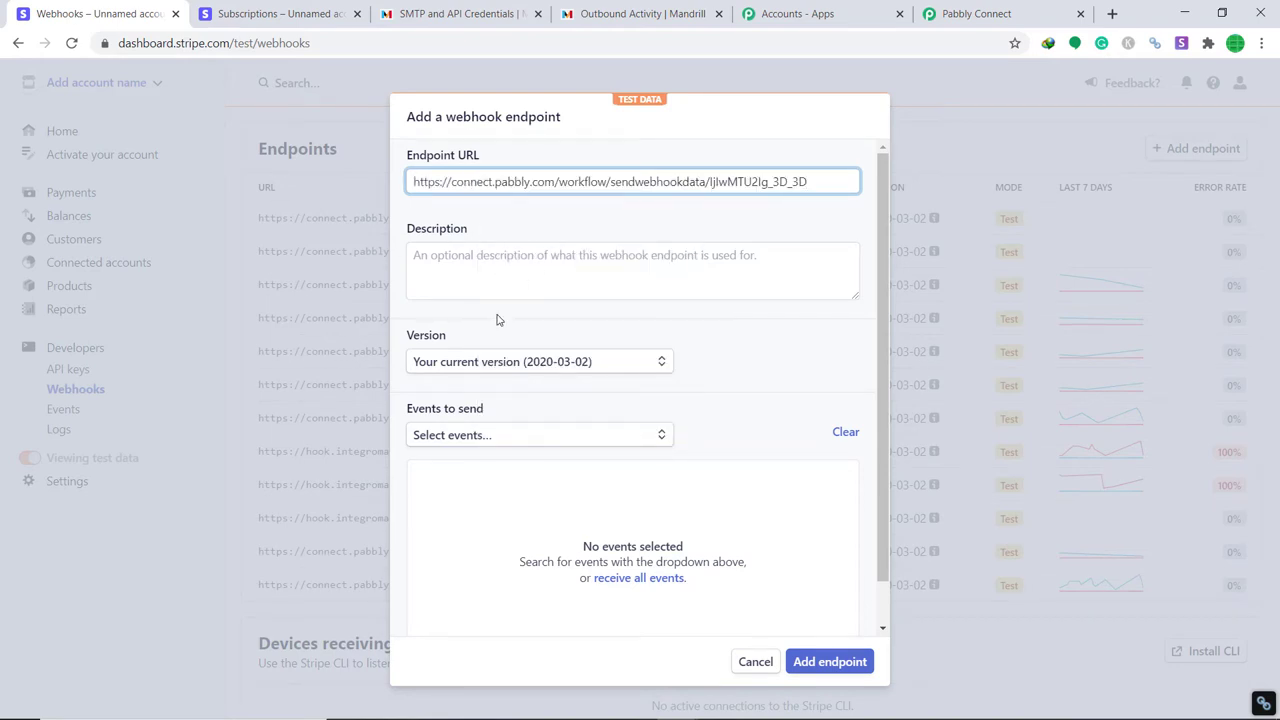
Select the subscription_schedule.canceled event and add the endpoint.
scroll(470, 314, "down", 1)
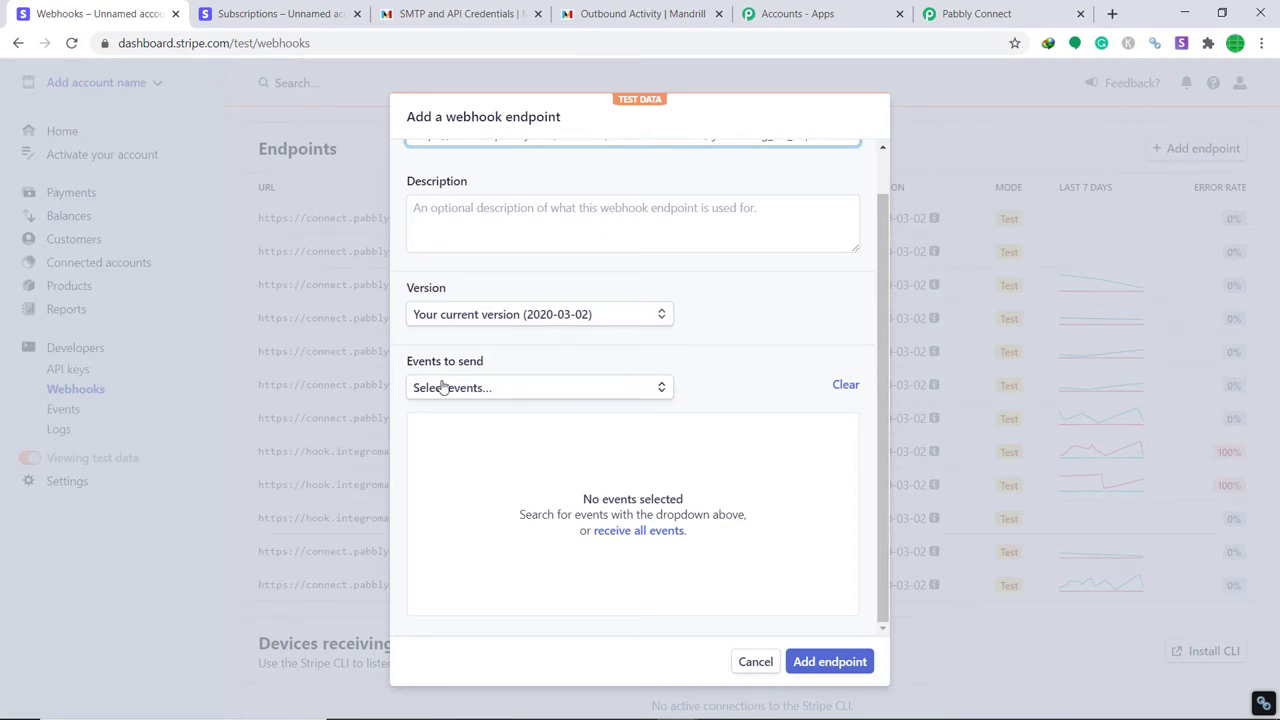
left_click(443, 388)
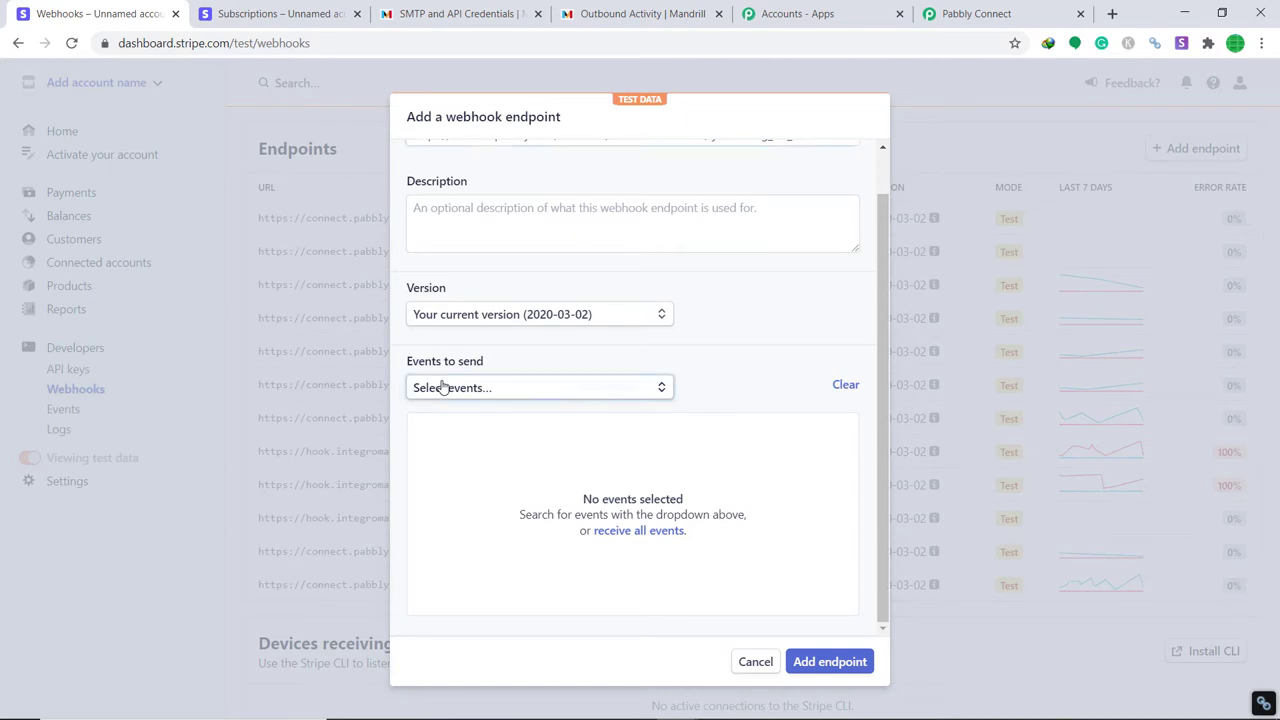
type("s")
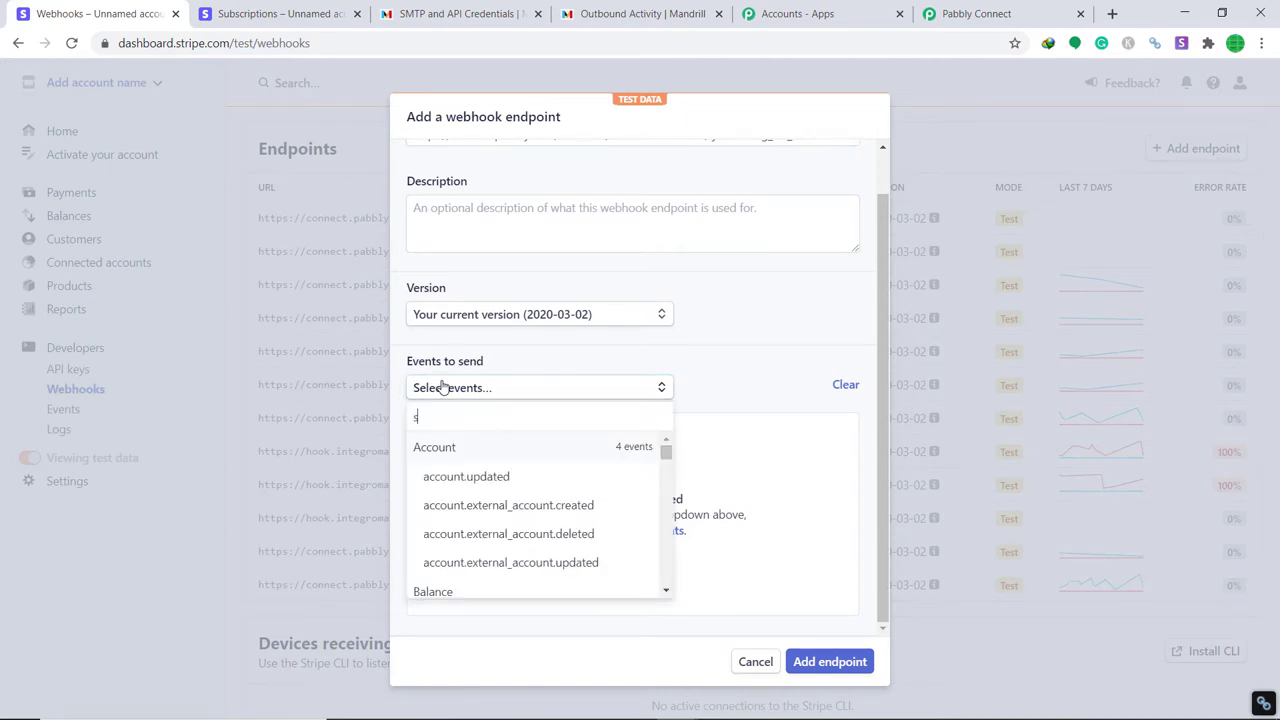
type("ubsc")
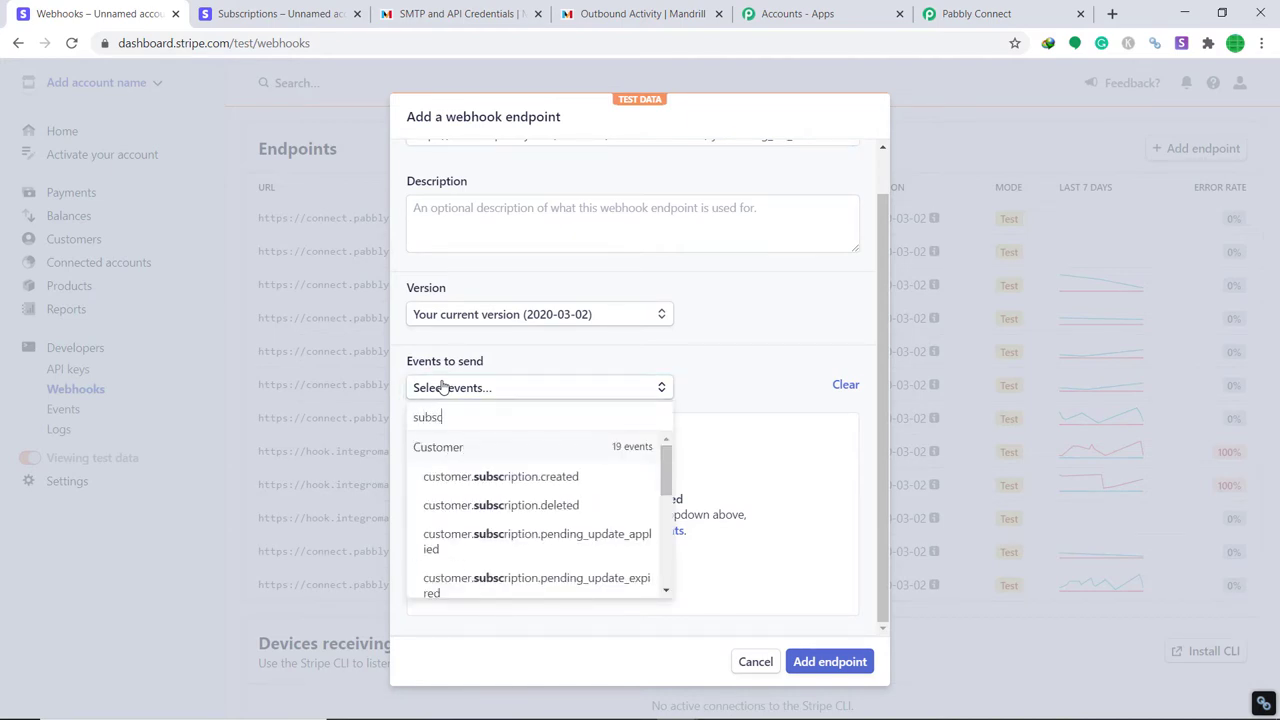
type("rip")
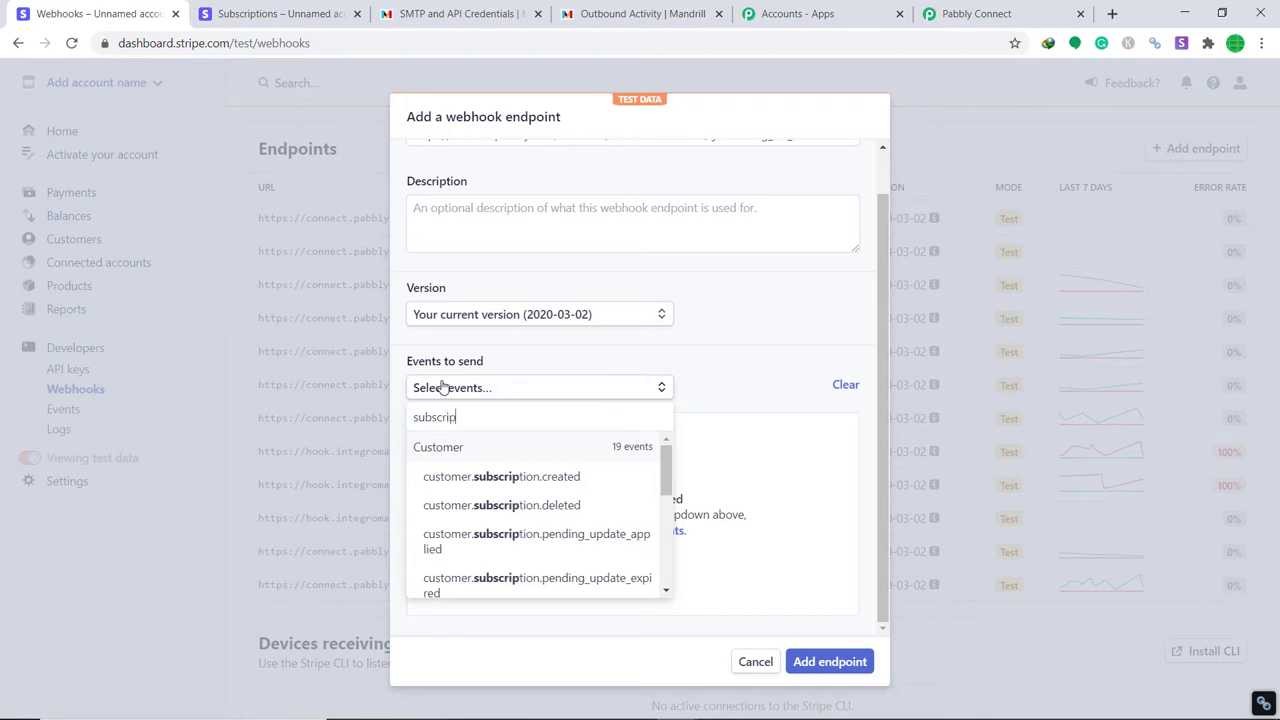
type("tion ca")
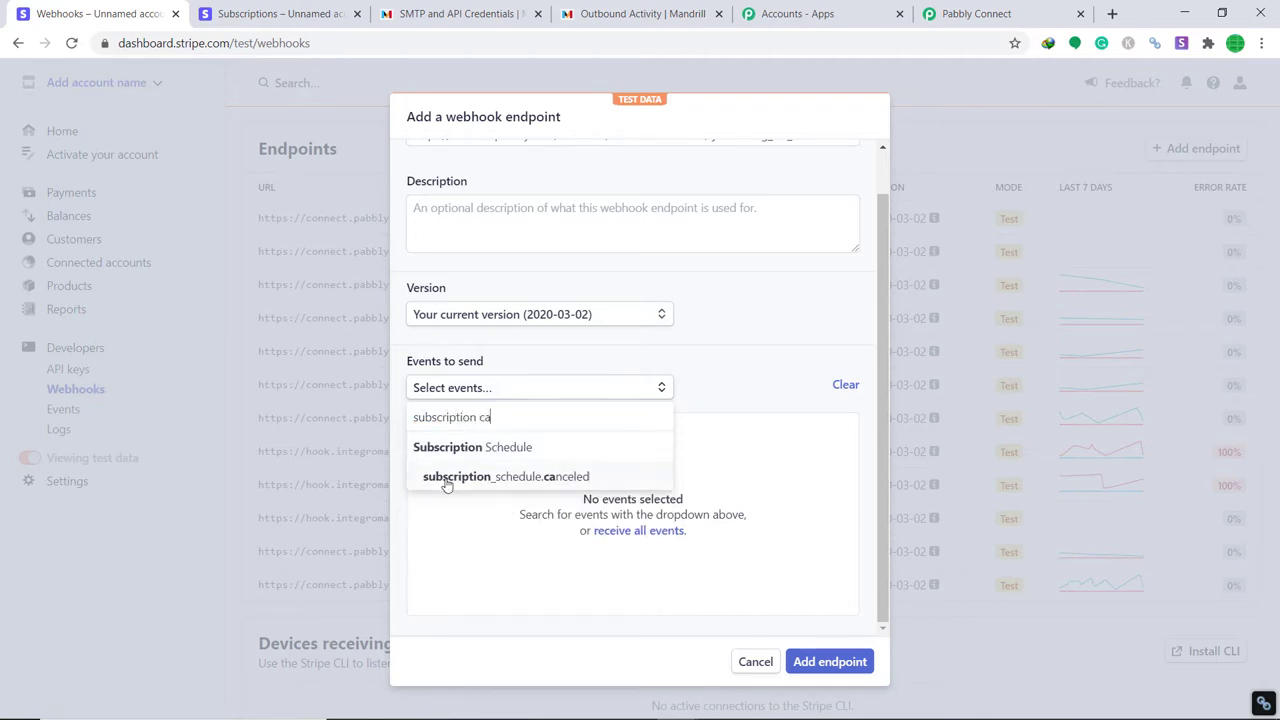
left_click(462, 478)
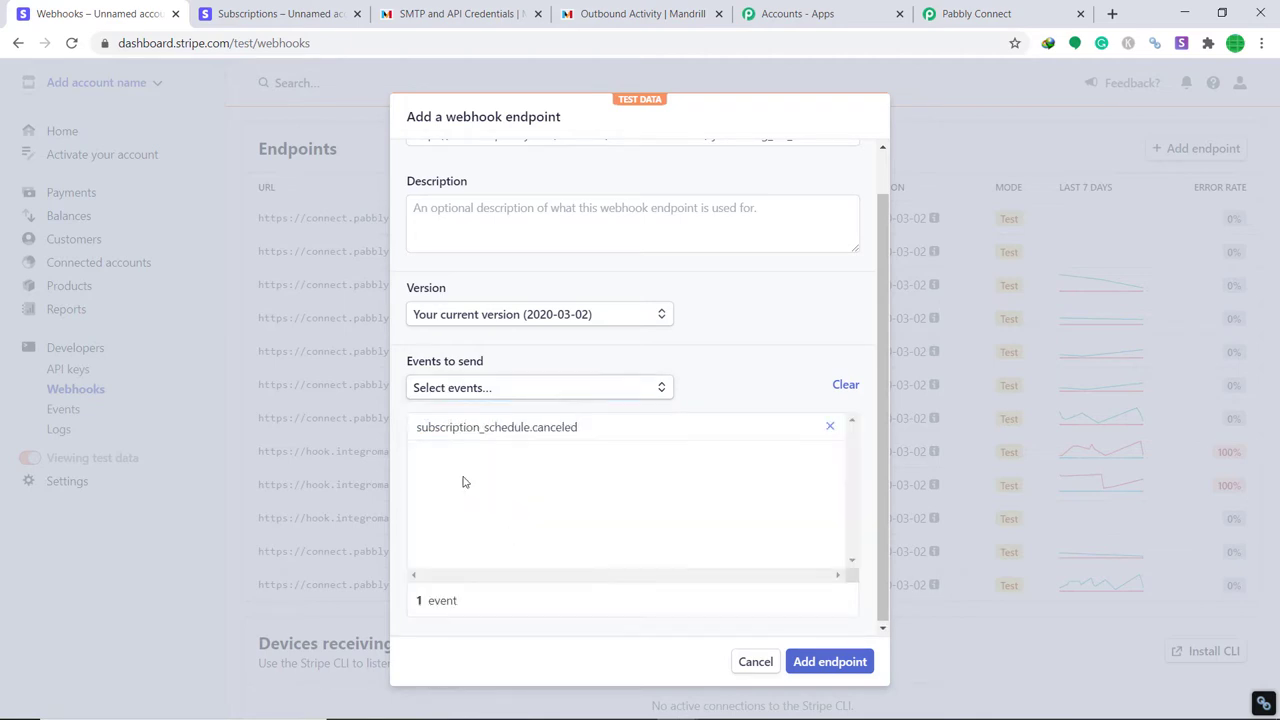
left_click(836, 667)
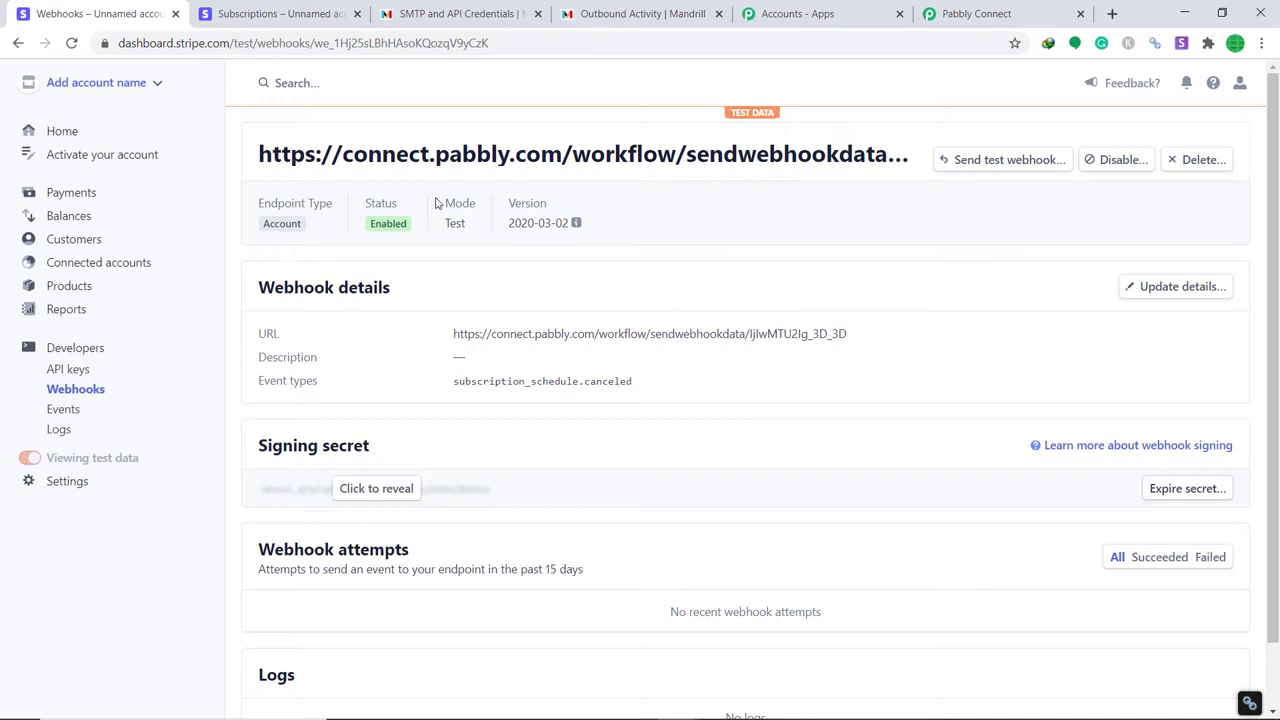
Start capturing the webhook response in Pabbly Connect, then return to Stripe's Subscriptions list.
left_click(945, 13)
scroll(668, 350, "down", 2)
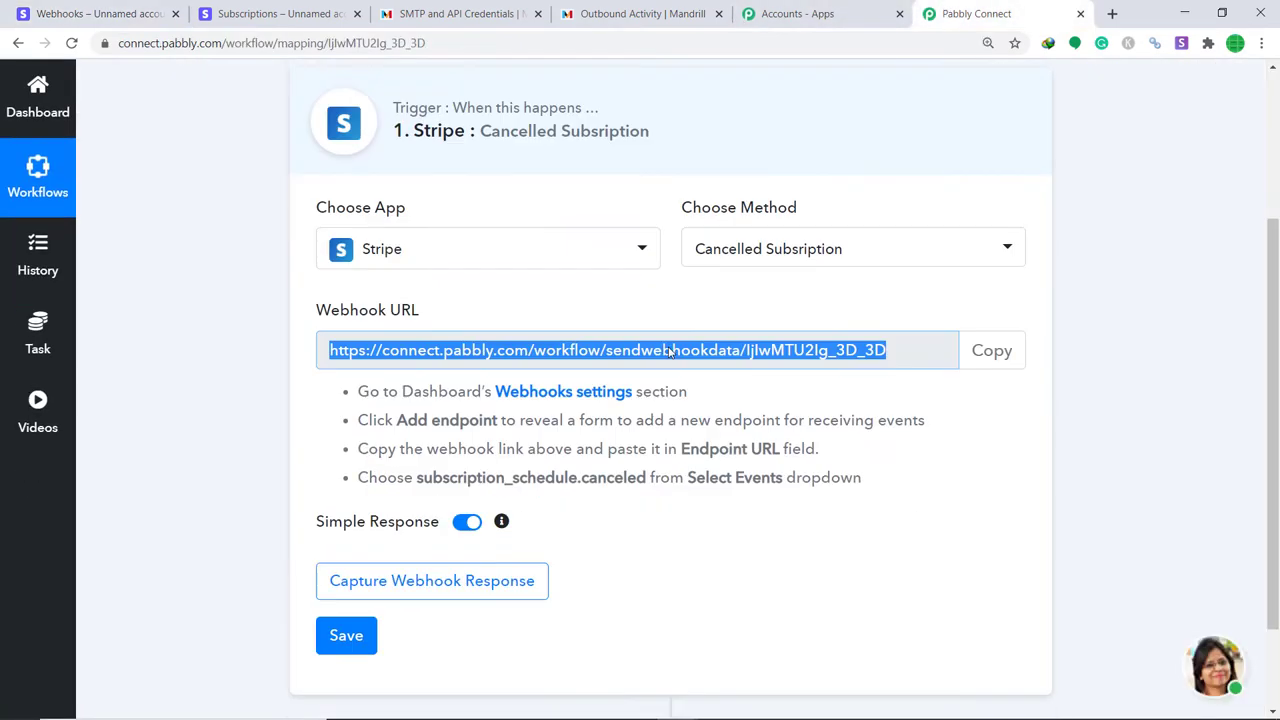
scroll(668, 350, "down", 1)
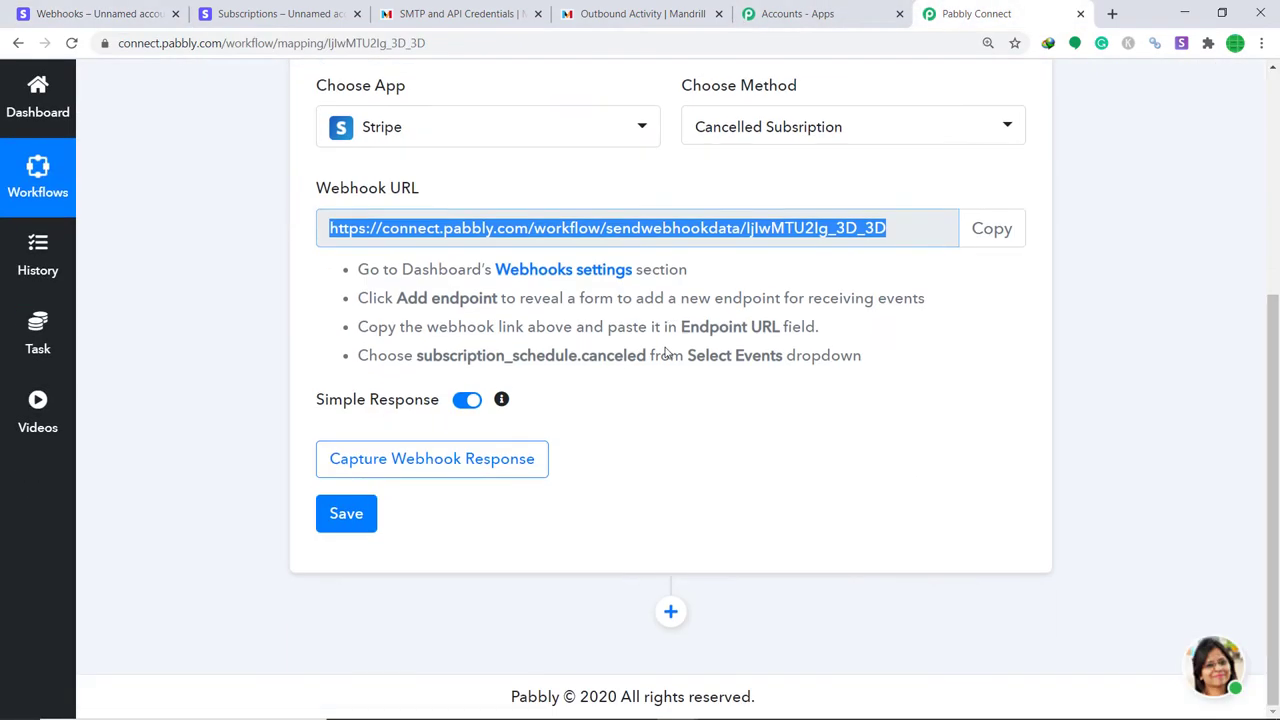
left_click(485, 459)
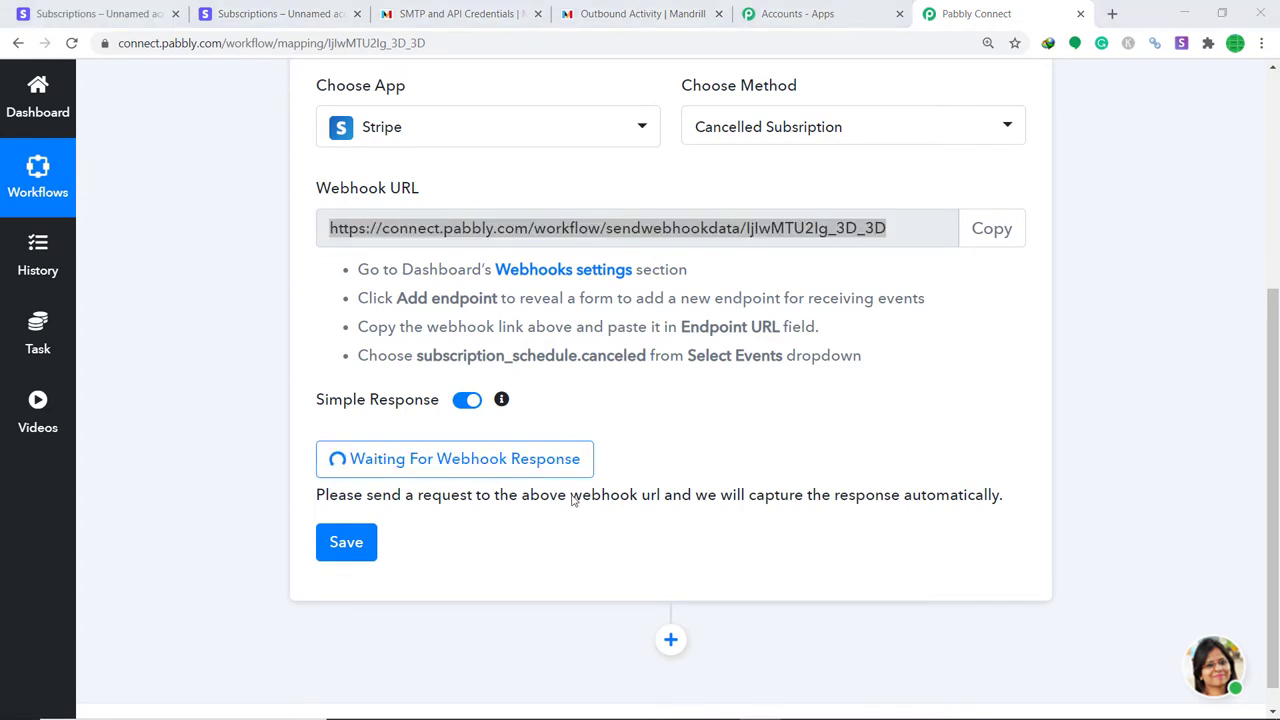
left_click(130, 13)
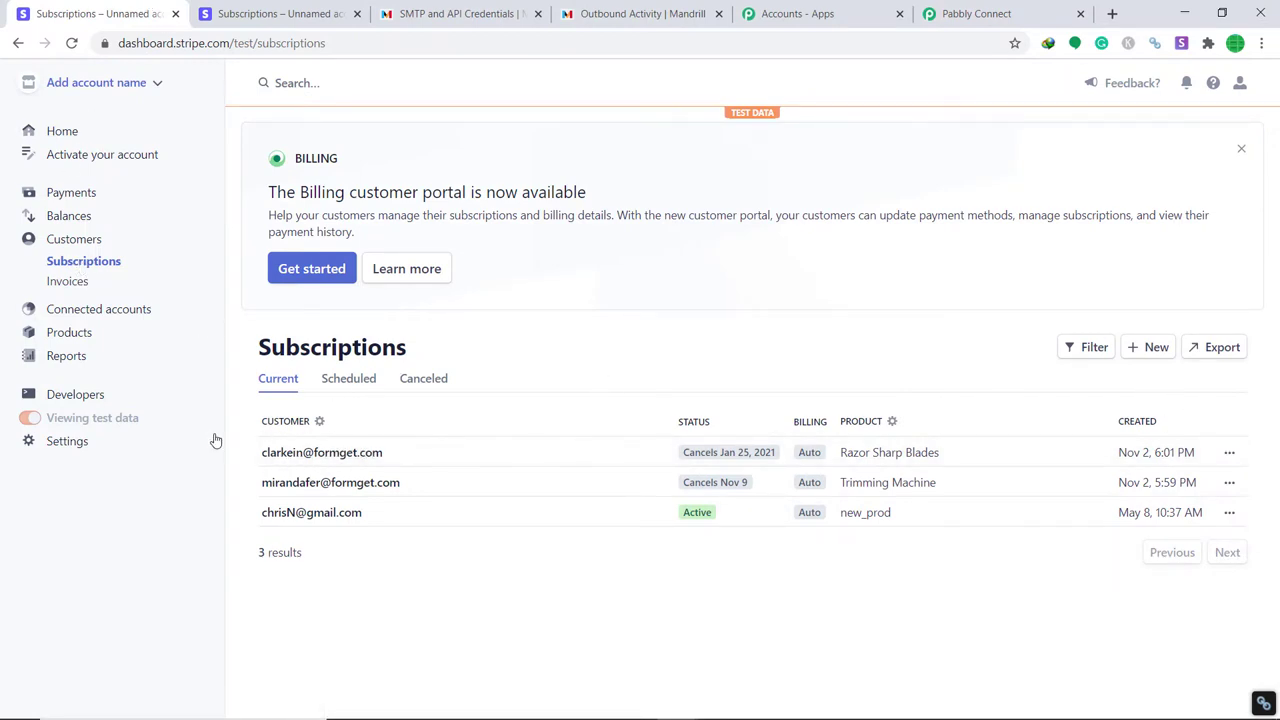
Cancel the Razor Sharp Blades subscription immediately, then go back to Pabbly Connect.
left_click(1229, 452)
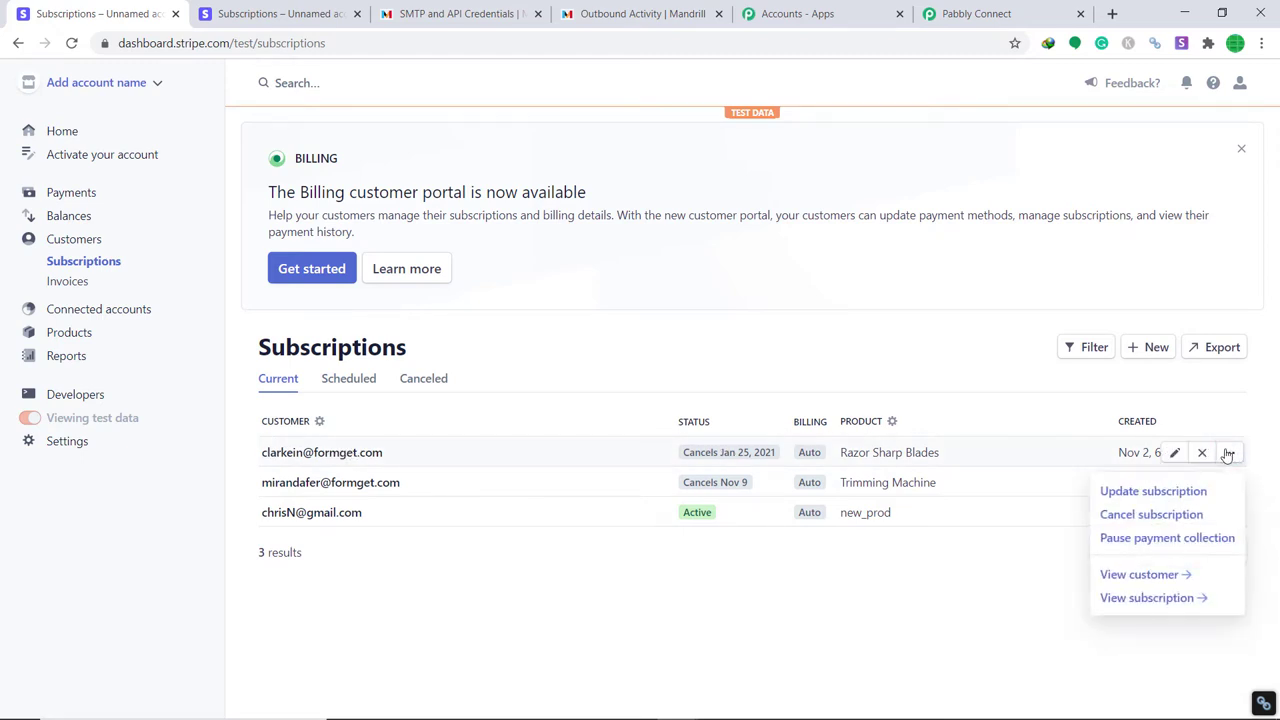
left_click(1143, 515)
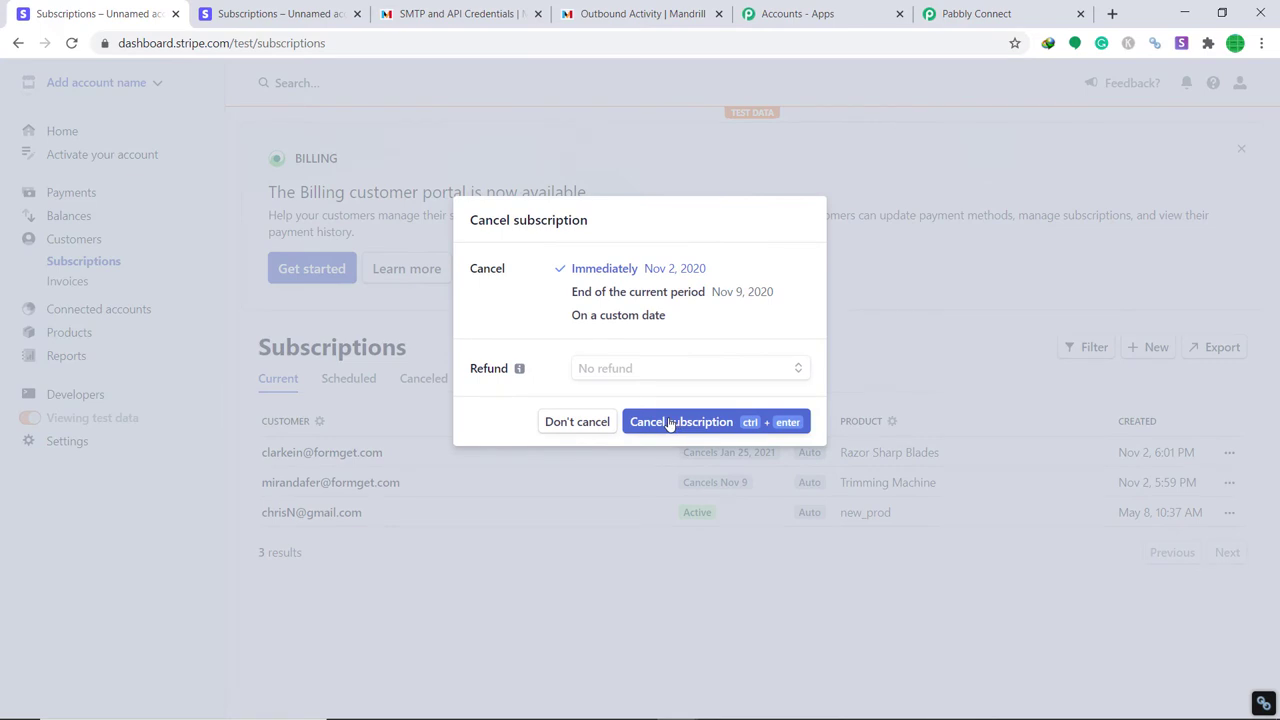
left_click(670, 423)
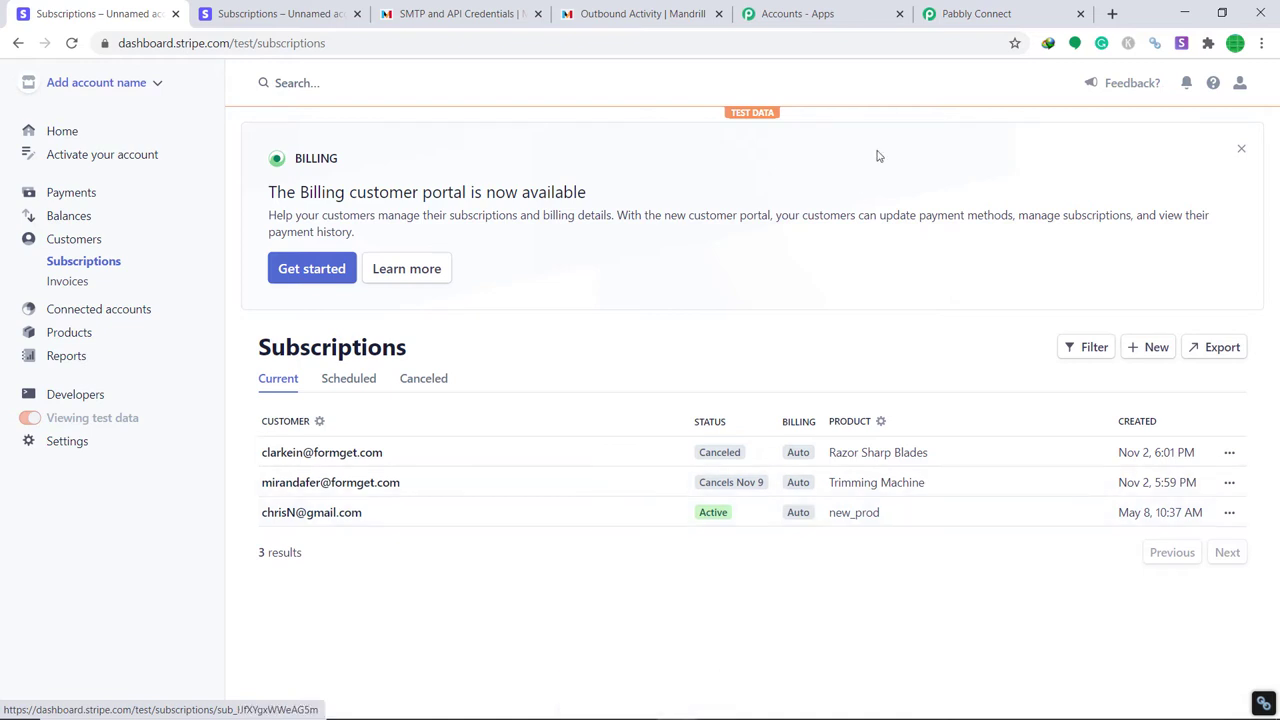
left_click(966, 13)
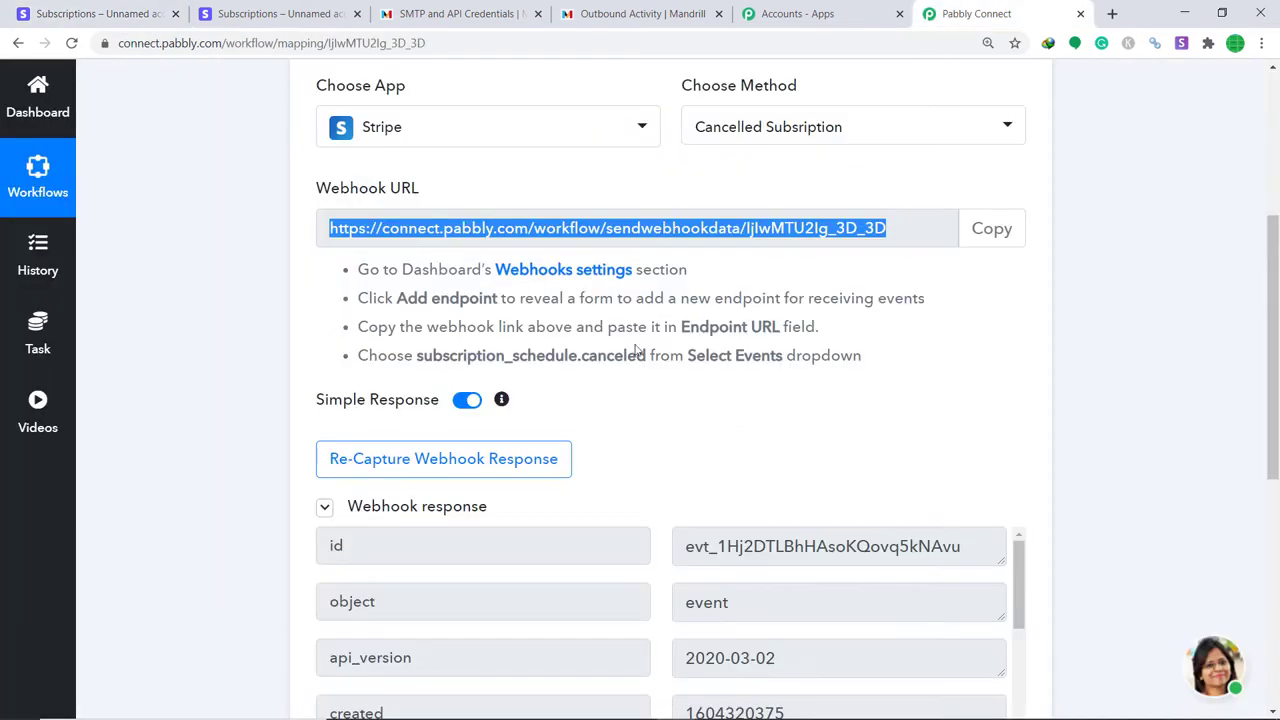
Scroll through the captured webhook response to locate the data > object > customer field.
scroll(760, 340, "down", 5)
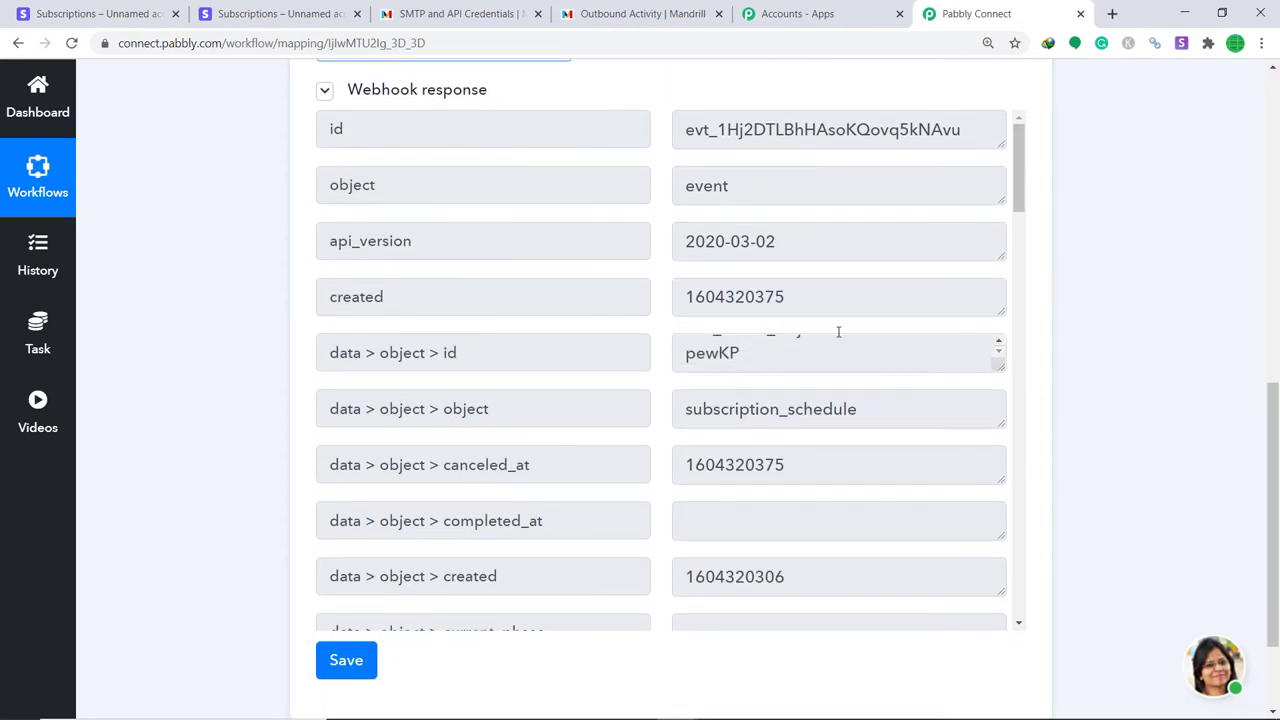
scroll(838, 331, "down", 5)
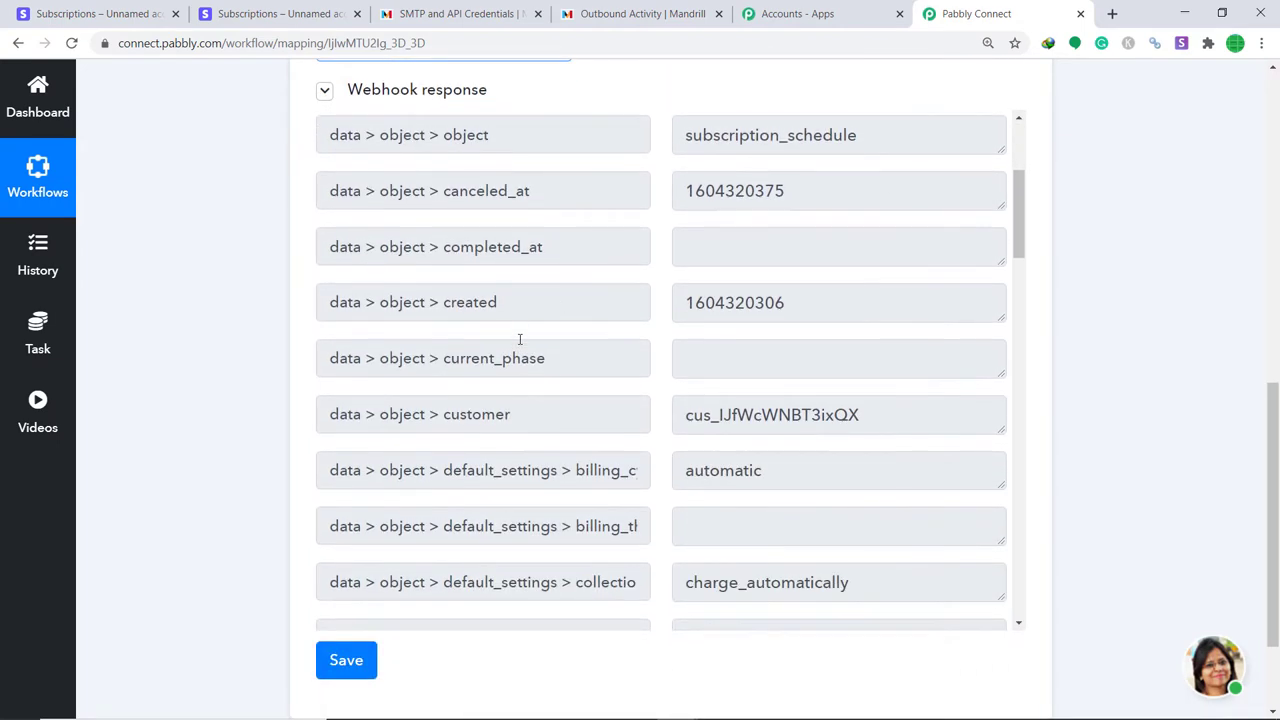
scroll(520, 340, "down", 5)
scroll(1023, 166, "up", 2)
scroll(1275, 420, "up", 1)
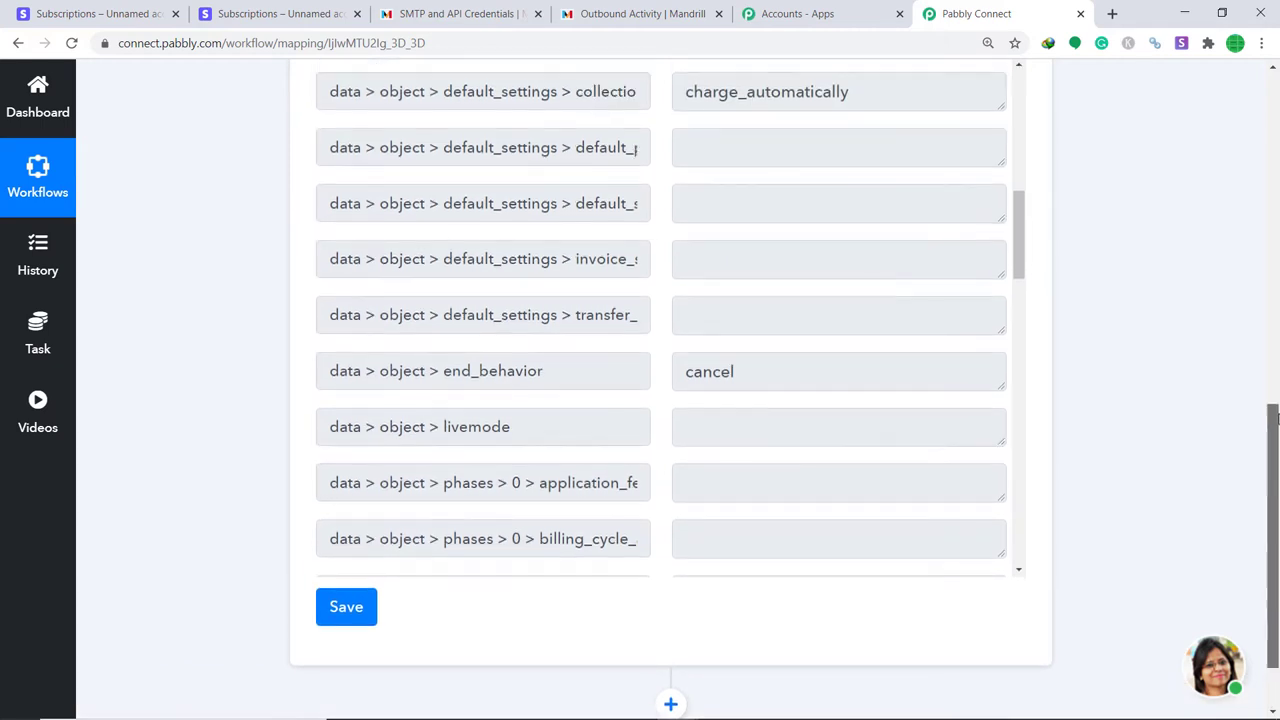
scroll(1275, 420, "up", 1)
scroll(720, 300, "up", 3)
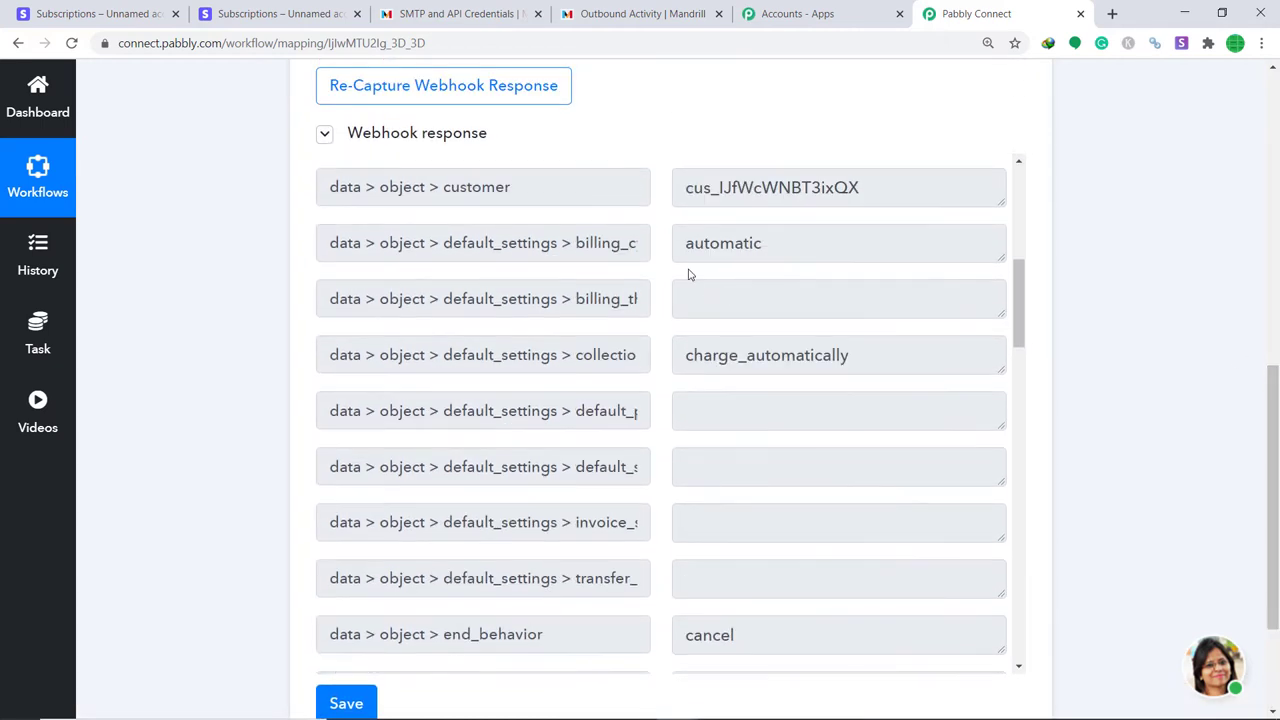
scroll(688, 274, "up", 5)
scroll(663, 251, "down", 5)
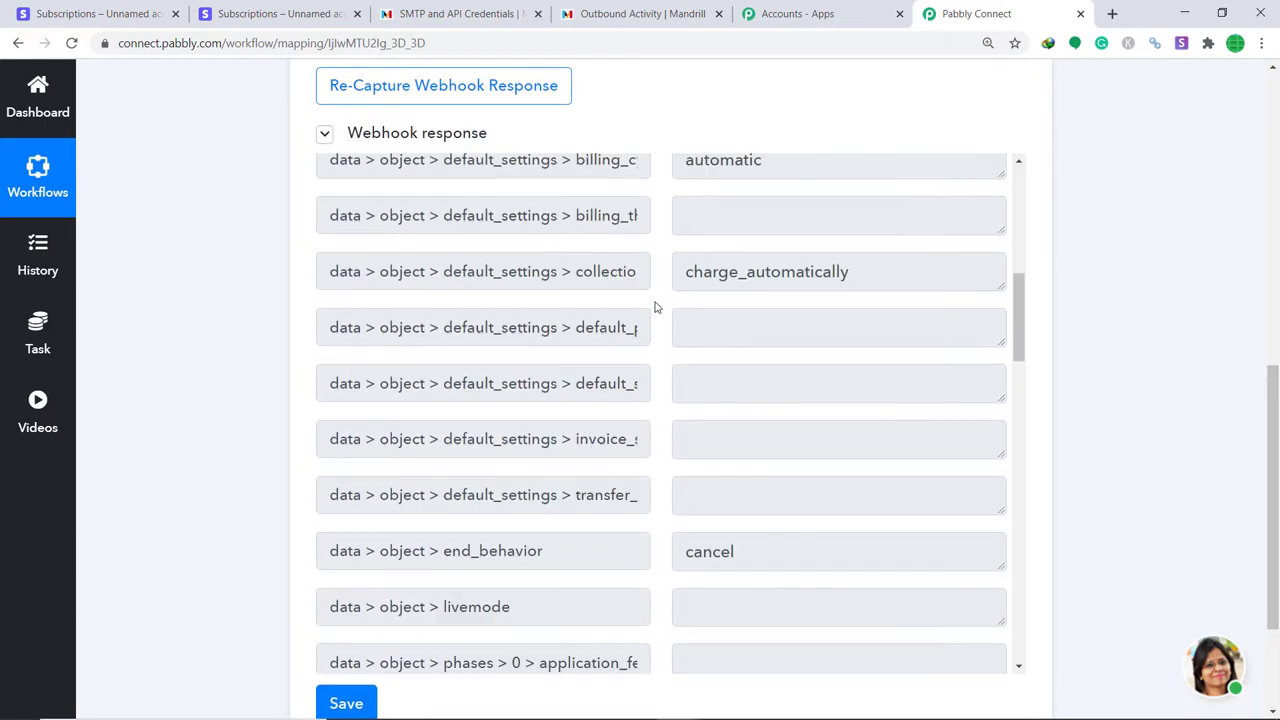
scroll(655, 308, "down", 5)
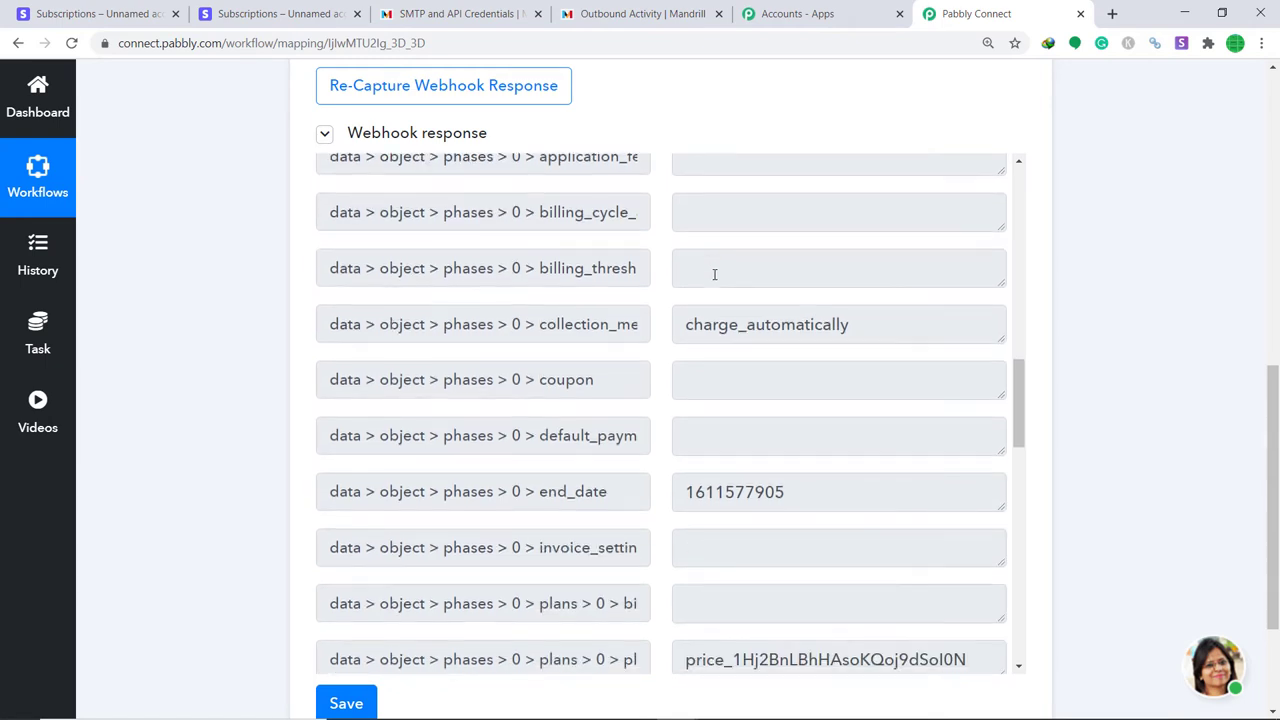
scroll(714, 274, "down", 15)
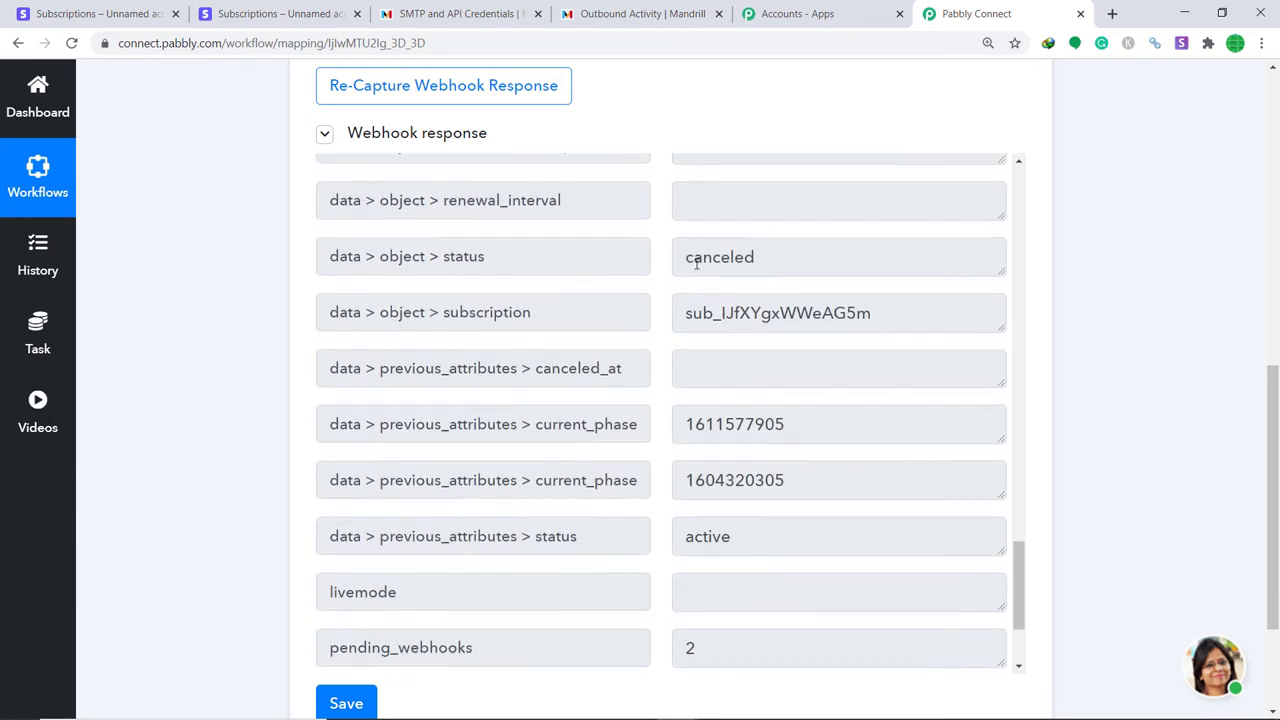
scroll(720, 310, "down", 2)
scroll(799, 388, "down", 2)
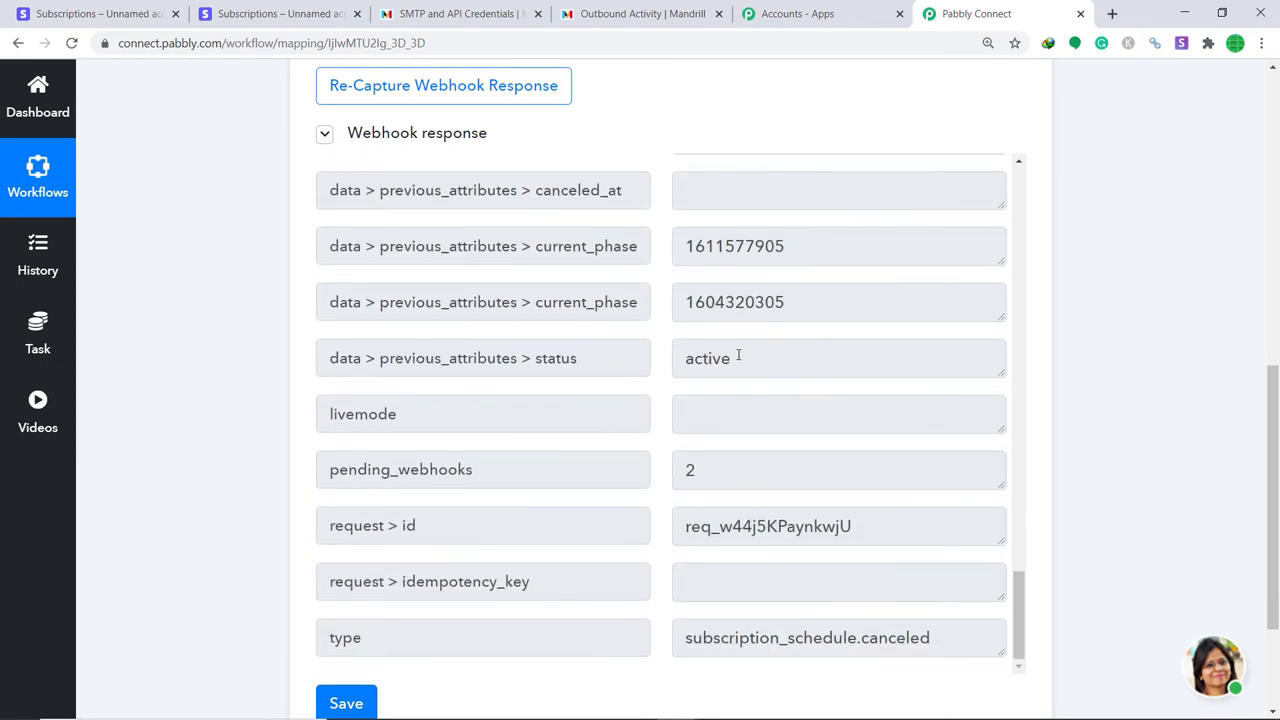
scroll(630, 335, "down", 2)
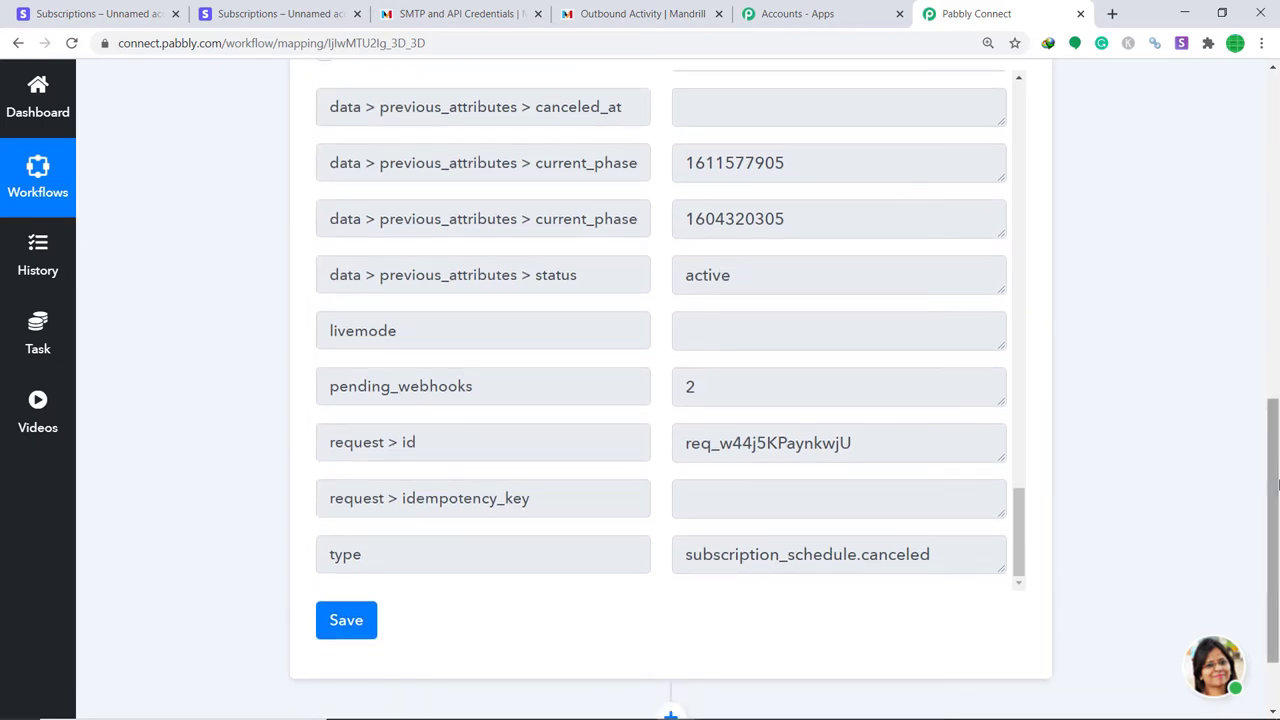
left_click_drag(1271, 470, 1271, 508)
scroll(721, 291, "up", 12)
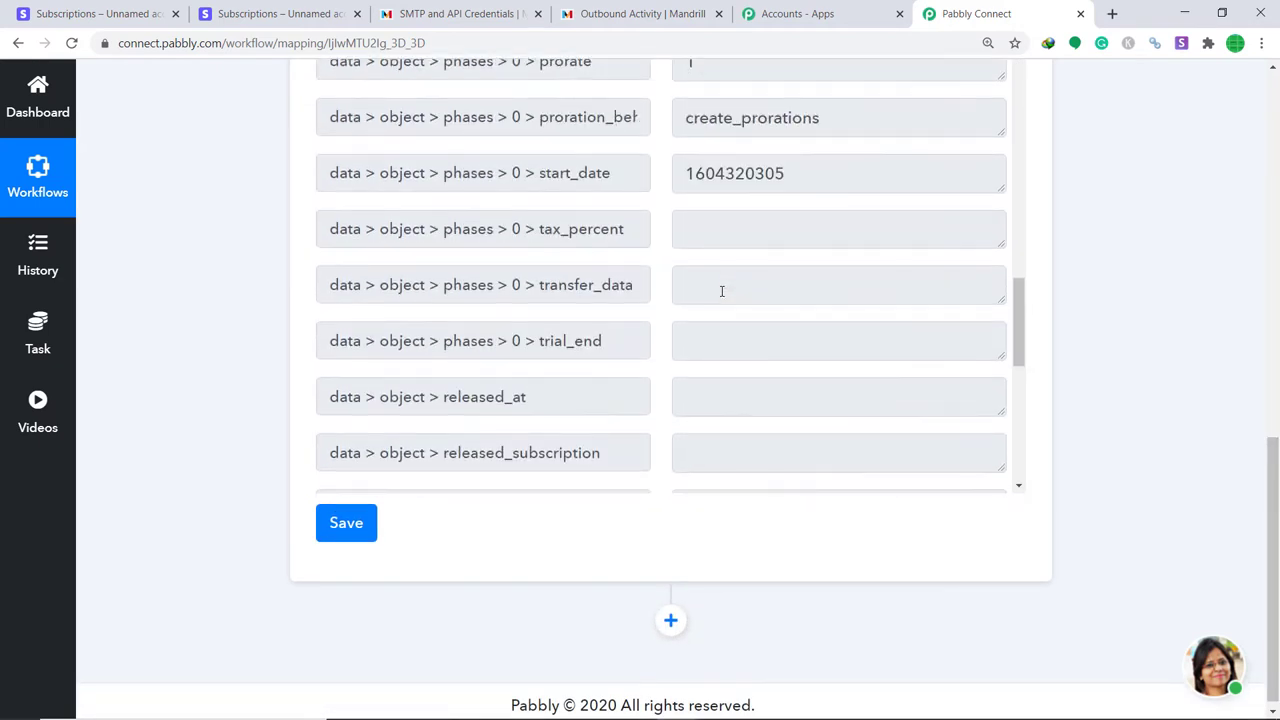
scroll(721, 291, "up", 15)
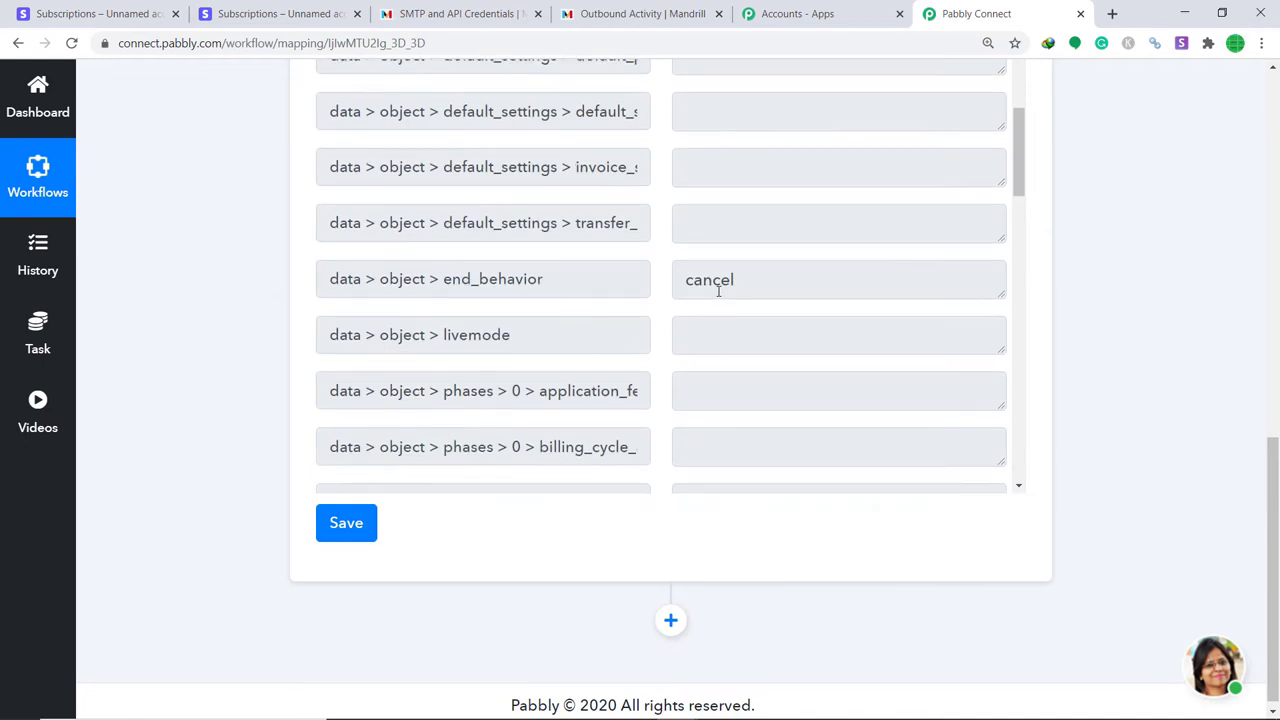
scroll(718, 291, "up", 3)
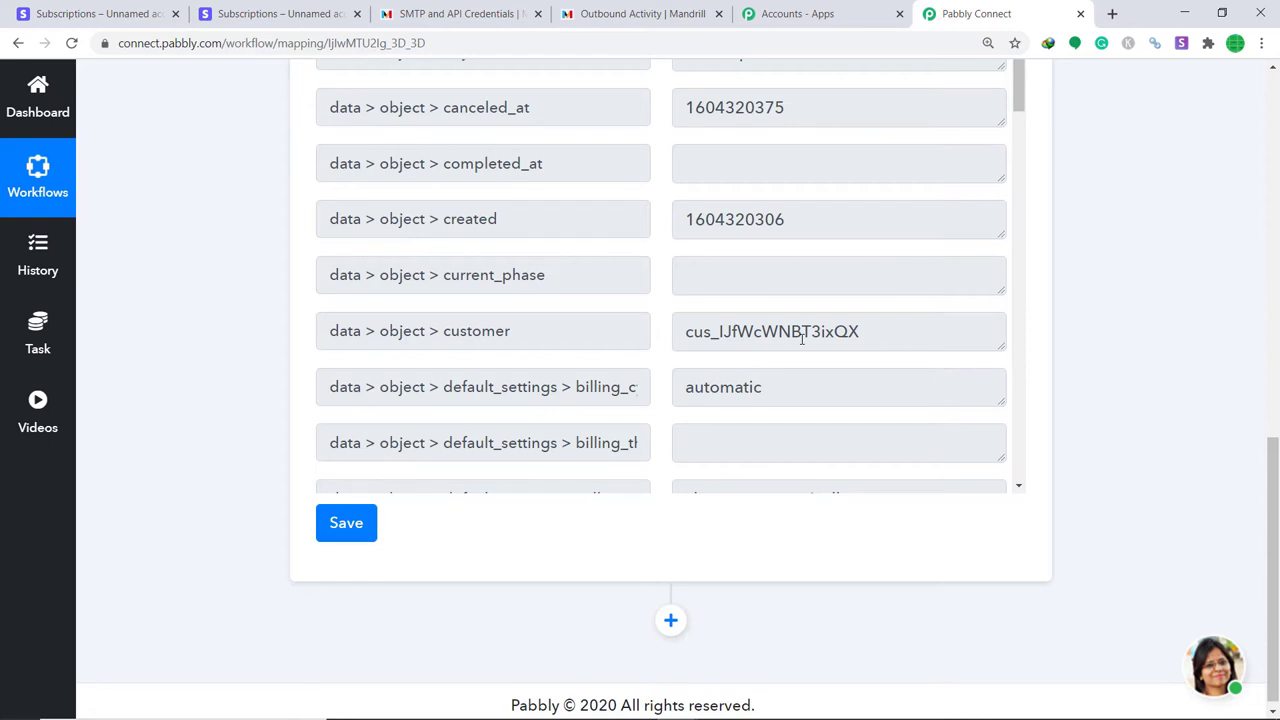
Add a Stripe action step using Retrieve a Customer and begin connecting a Stripe account.
left_click(670, 612)
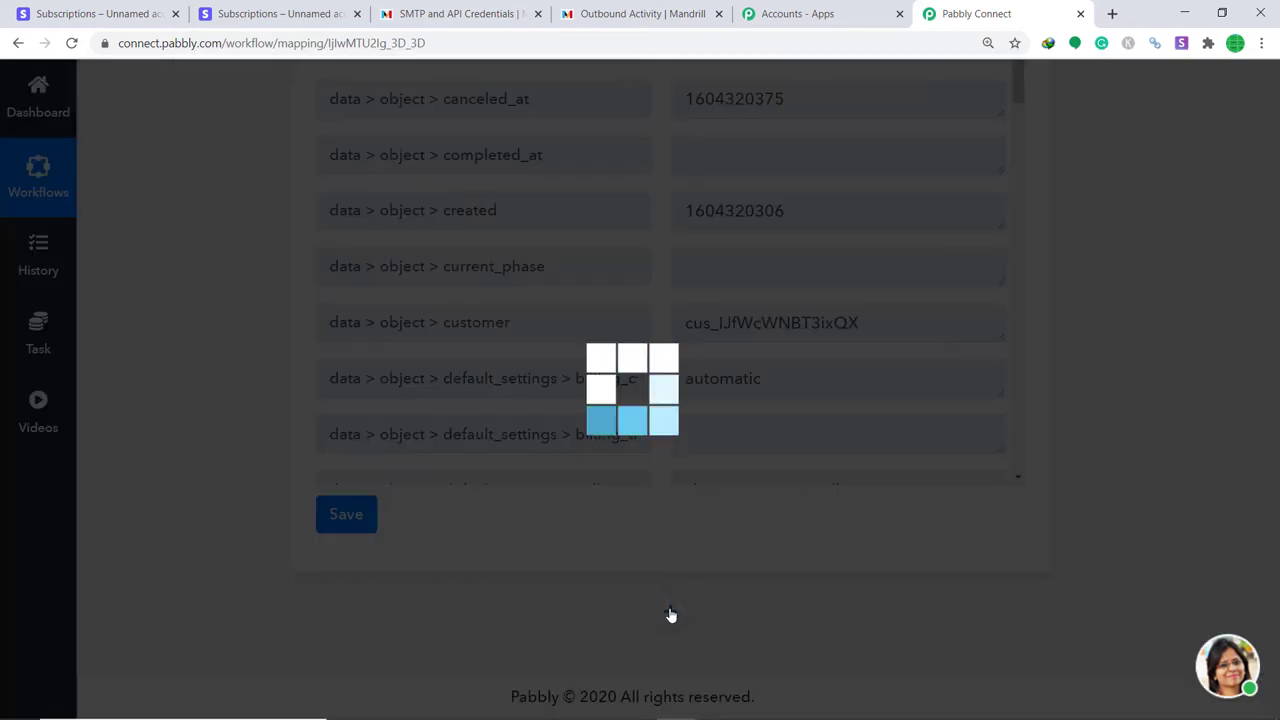
scroll(965, 496, "down", 3)
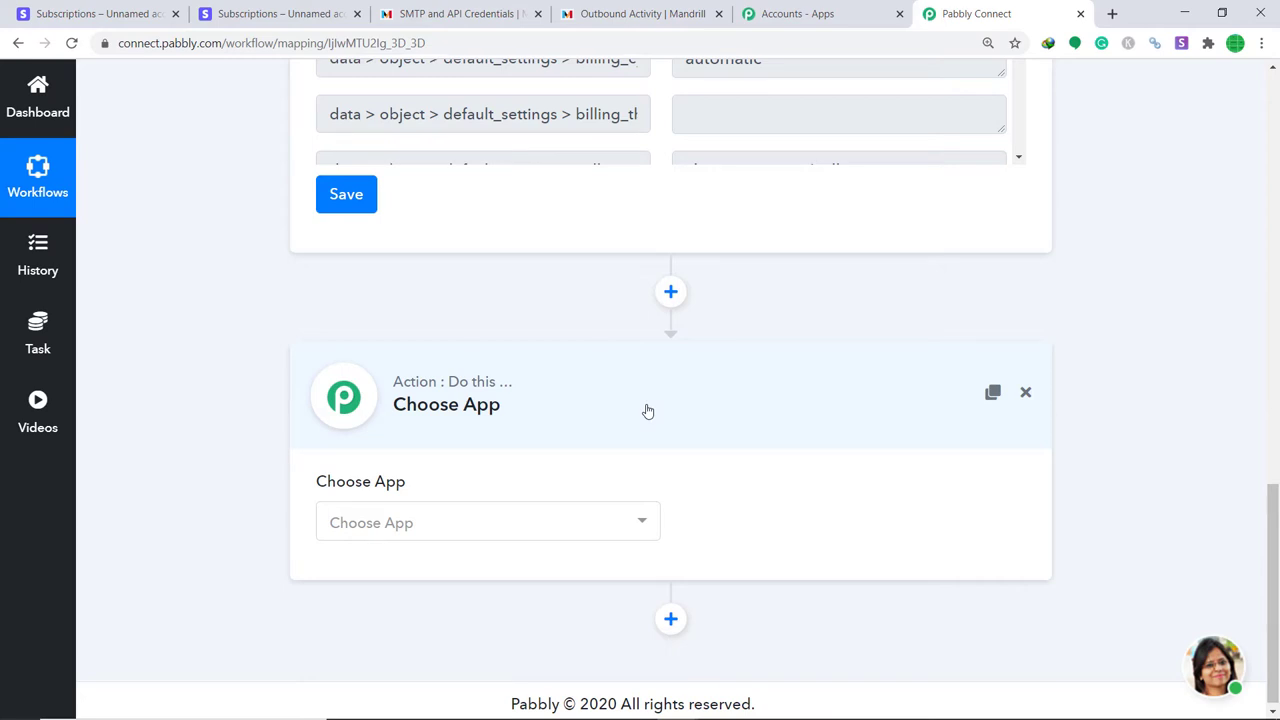
left_click(540, 531)
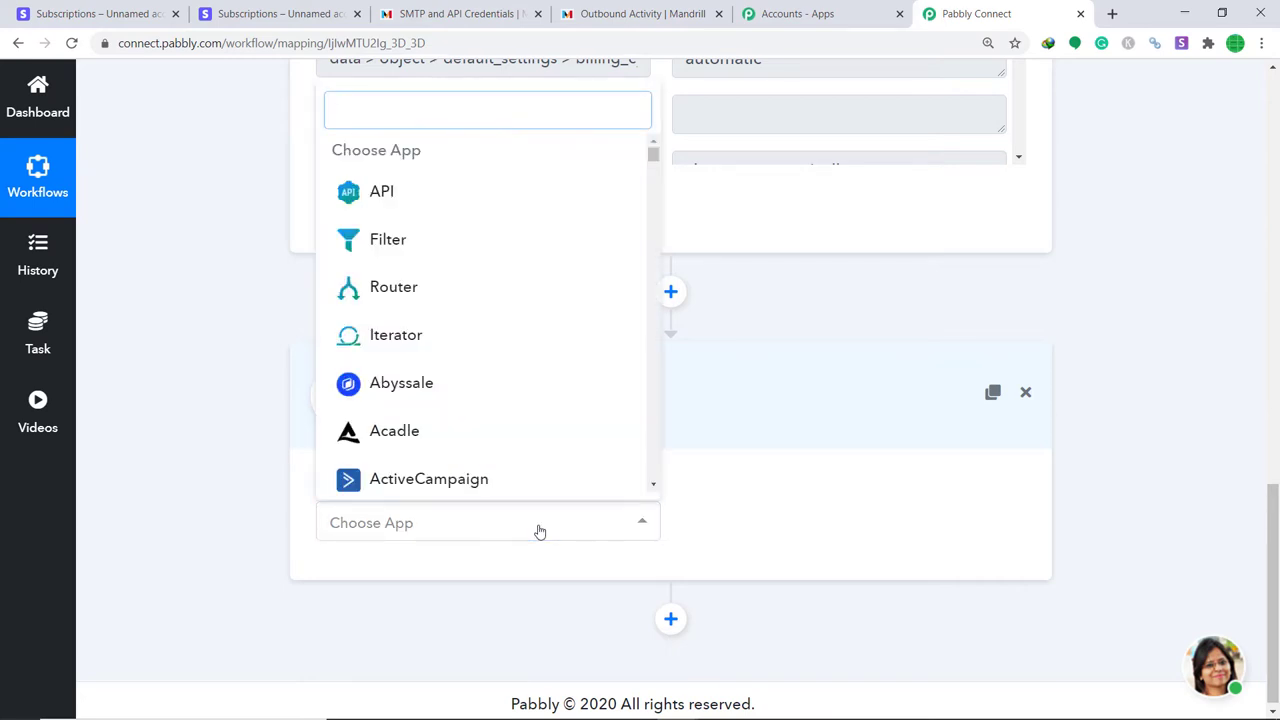
type("strip")
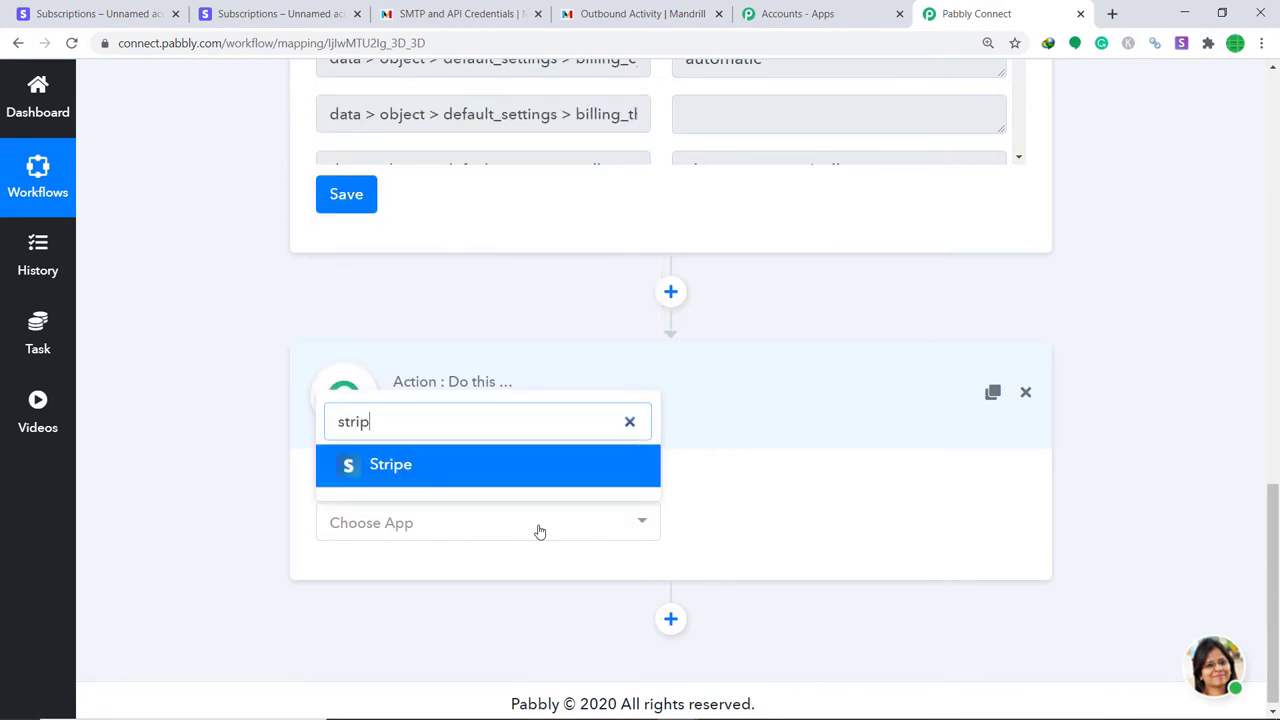
left_click(537, 474)
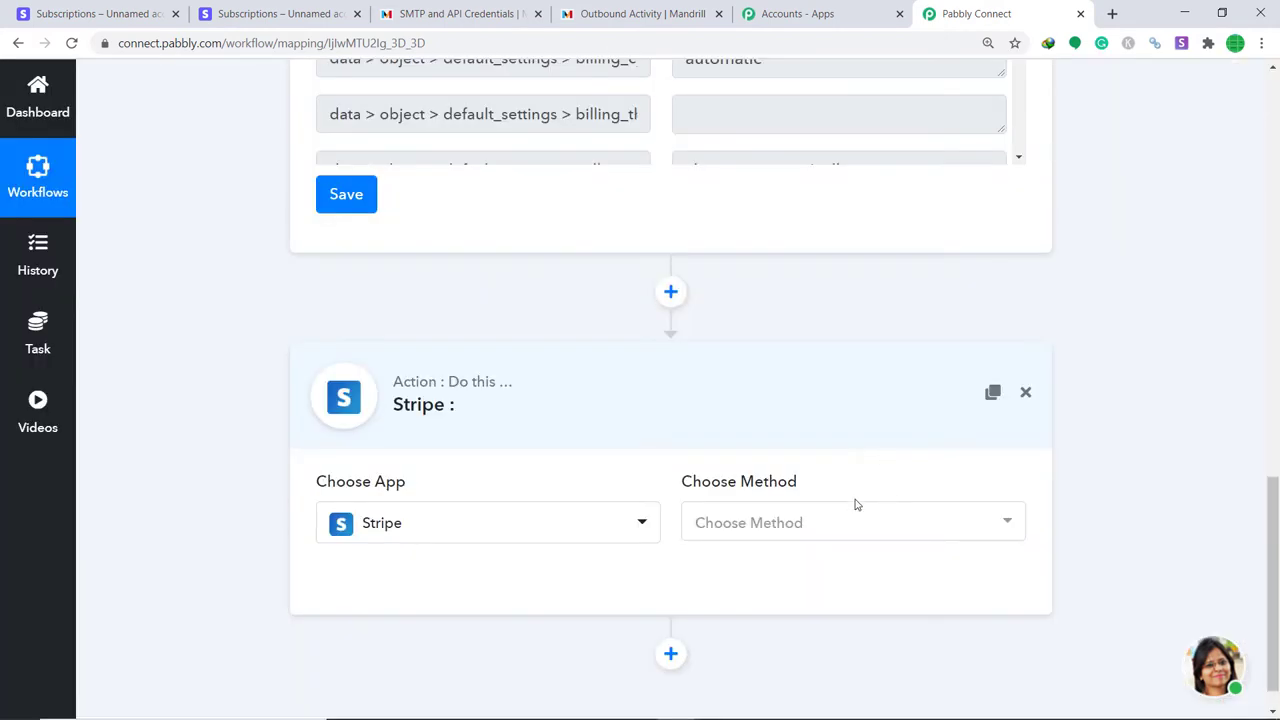
left_click(807, 523)
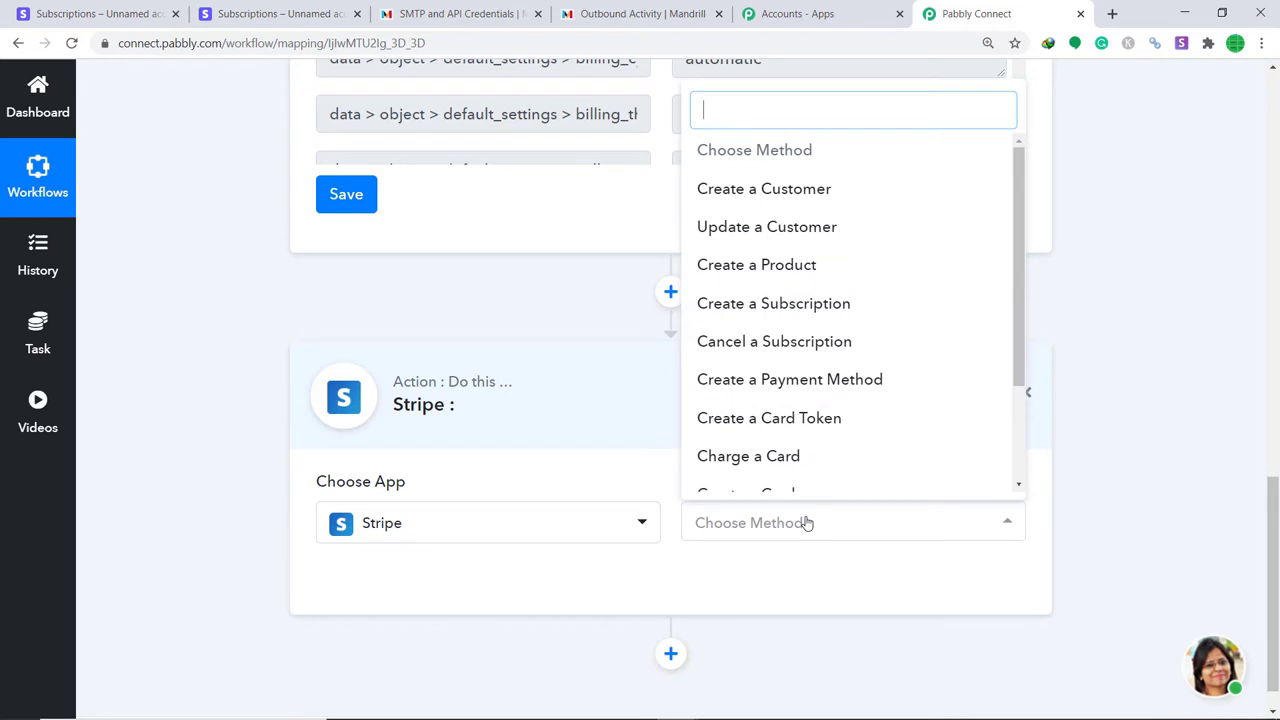
scroll(820, 388, "down", 3)
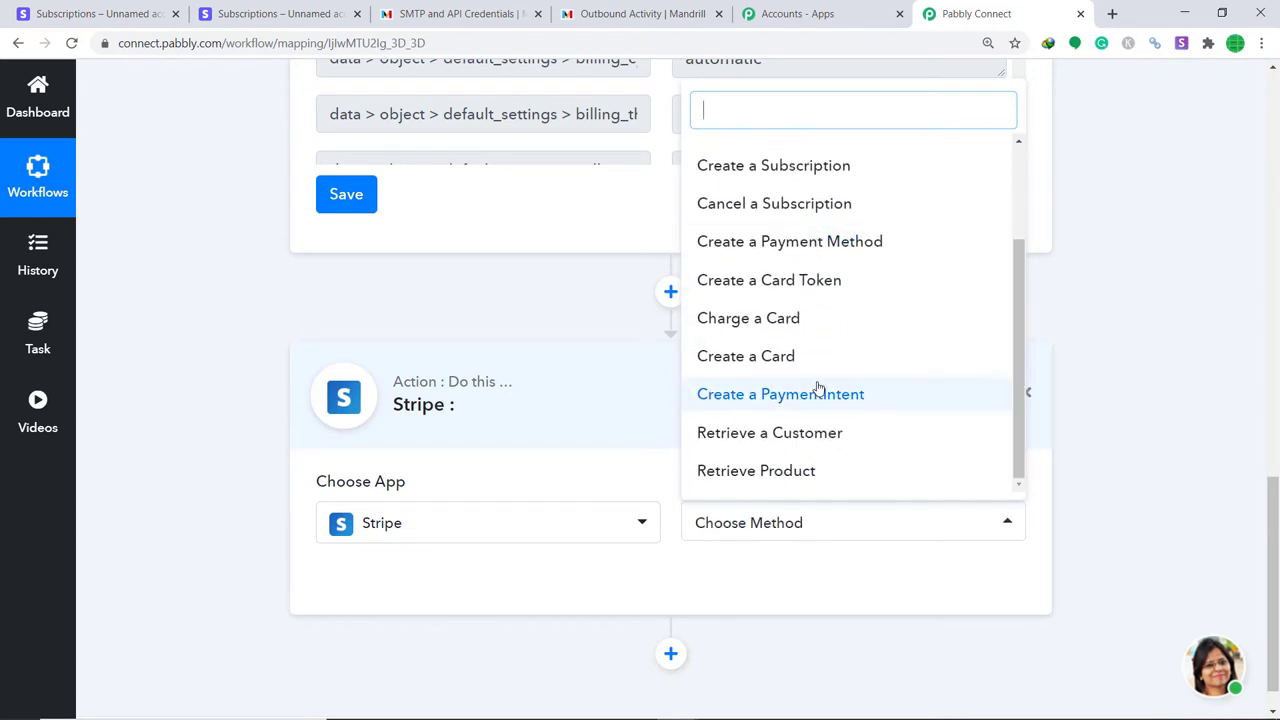
left_click(764, 436)
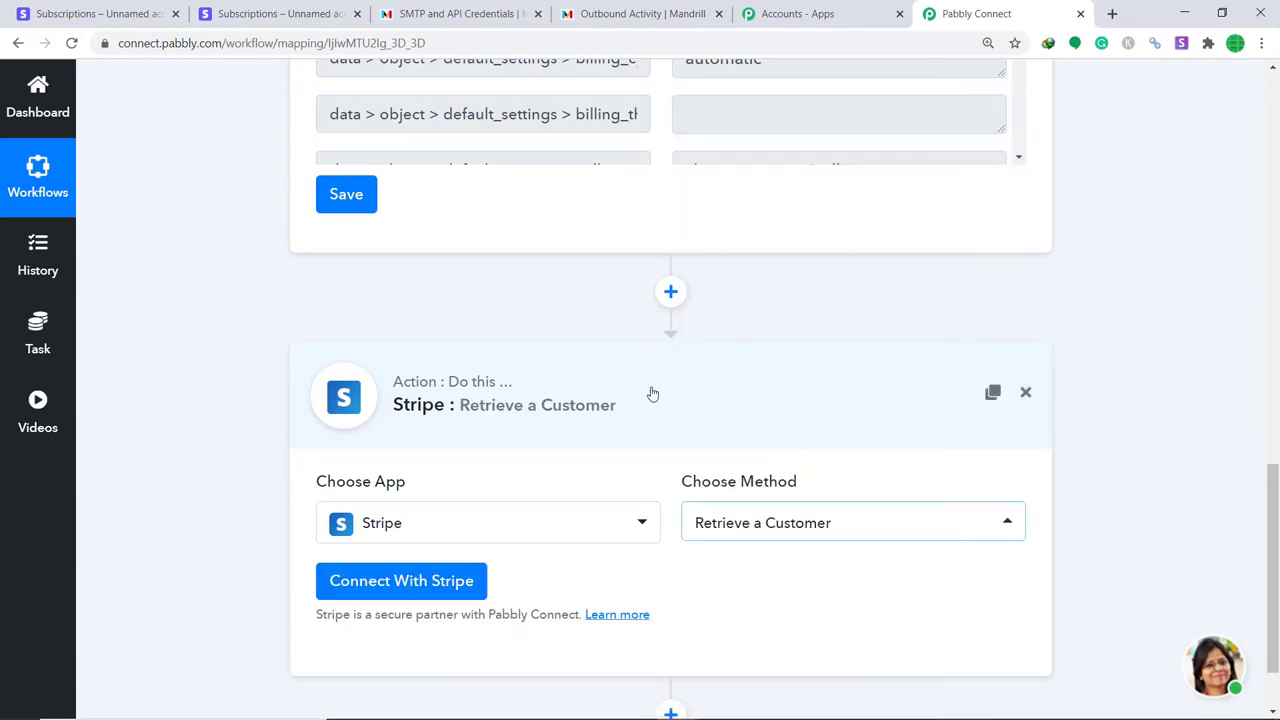
left_click(402, 584)
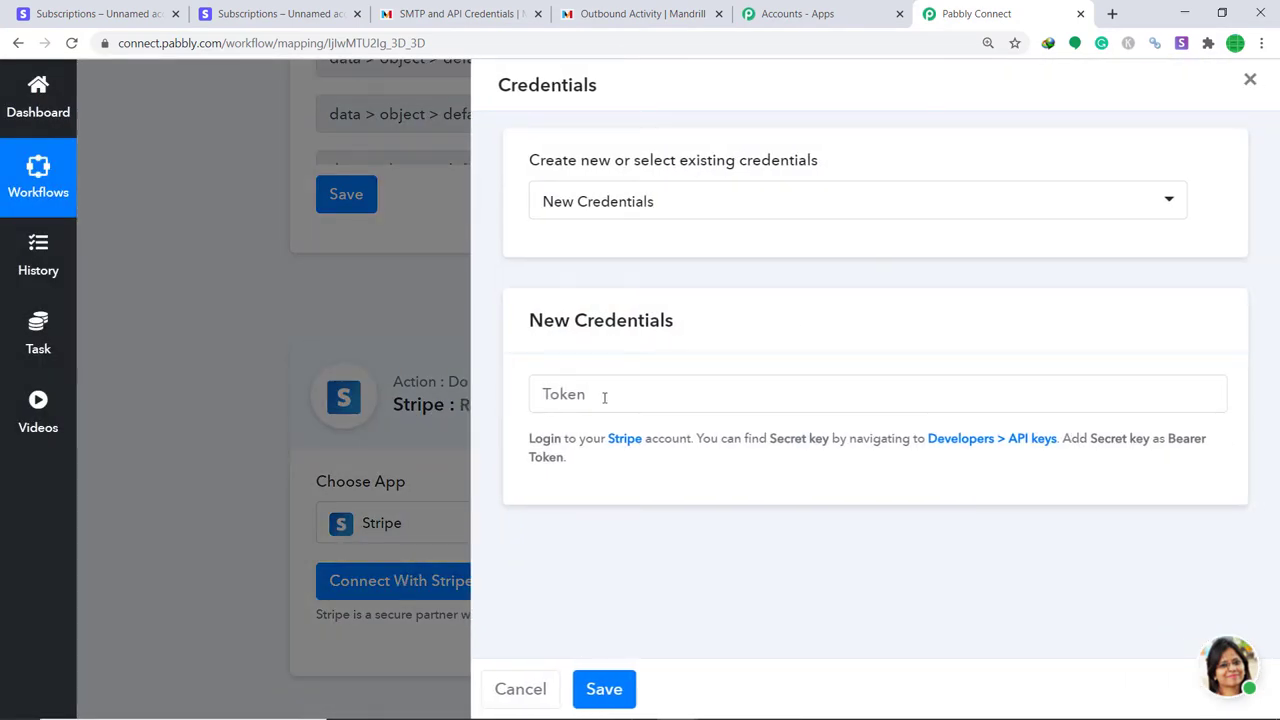
Switch over to the Stripe dashboard tab.
left_click(118, 18)
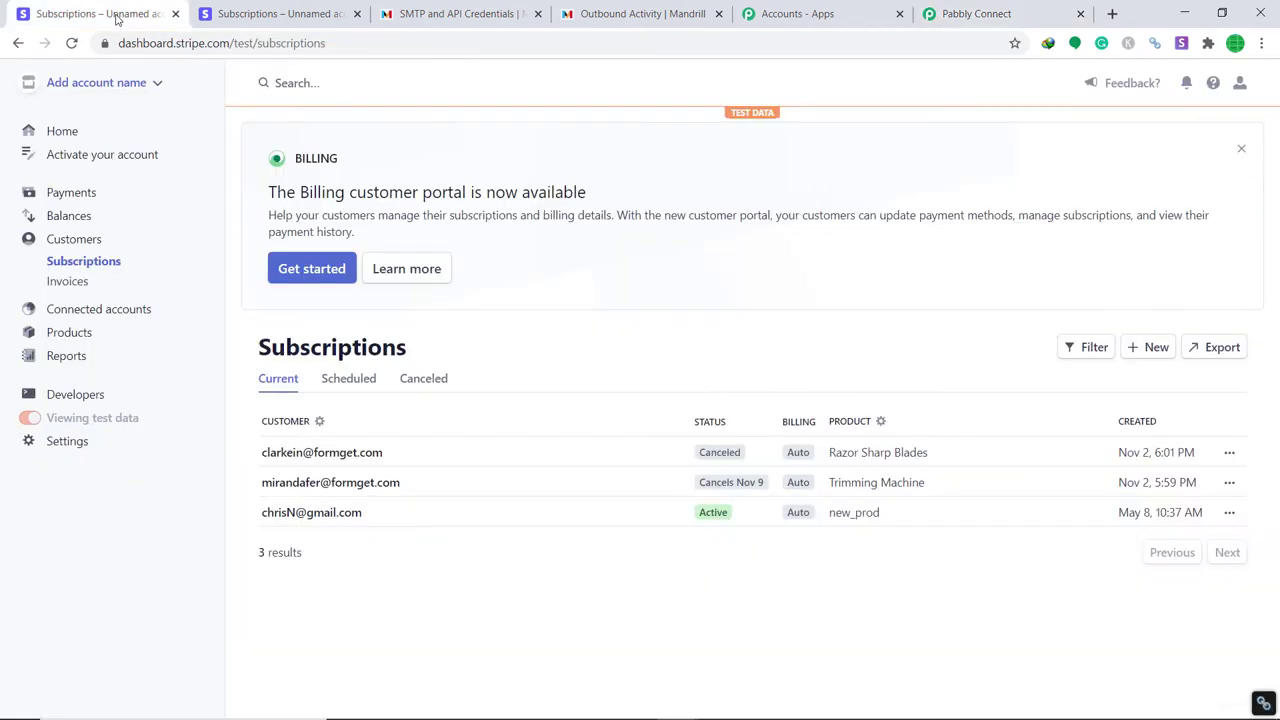
Reveal and copy the secret test key from Developers > API keys, then return to Pabbly Connect.
left_click(85, 396)
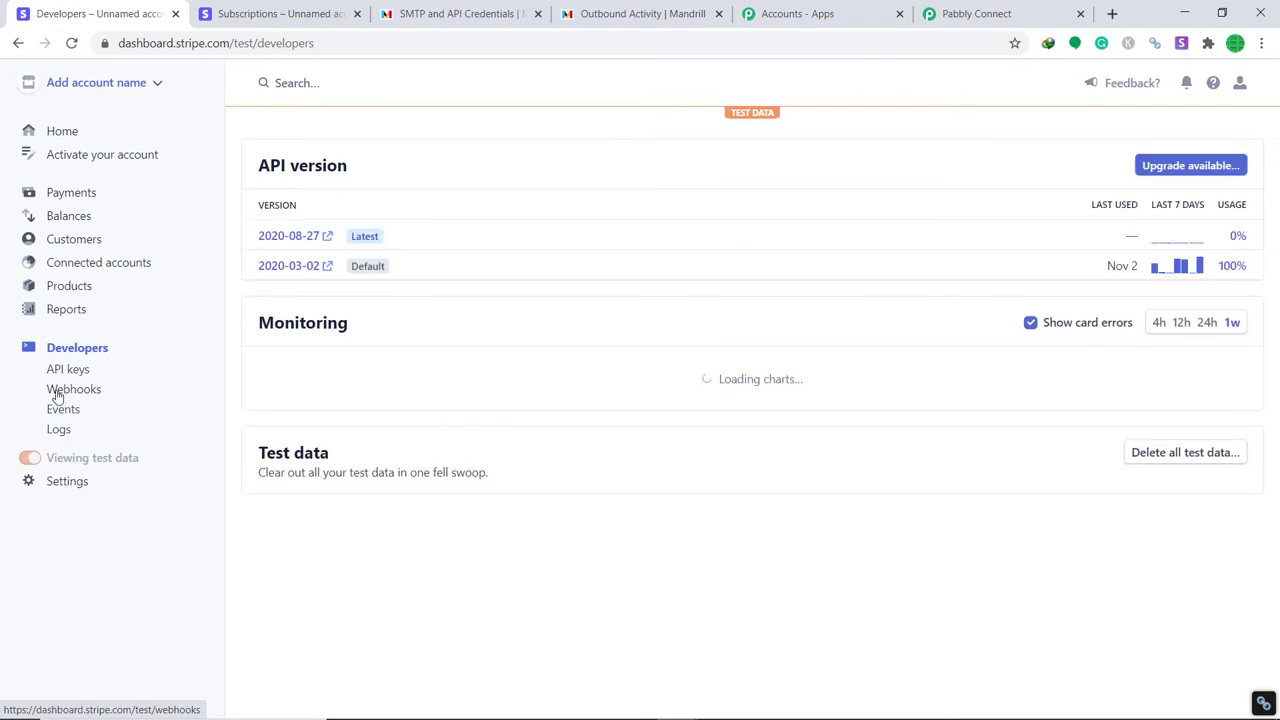
left_click(67, 372)
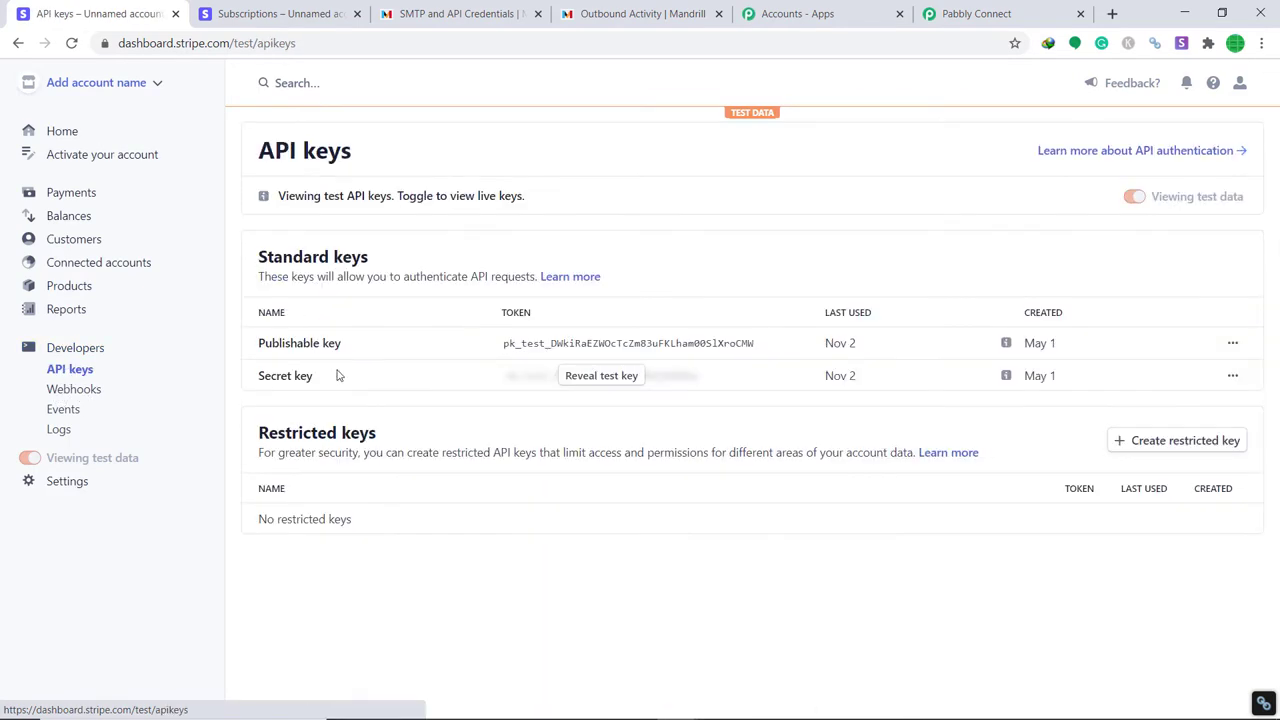
left_click(598, 384)
left_click(658, 378)
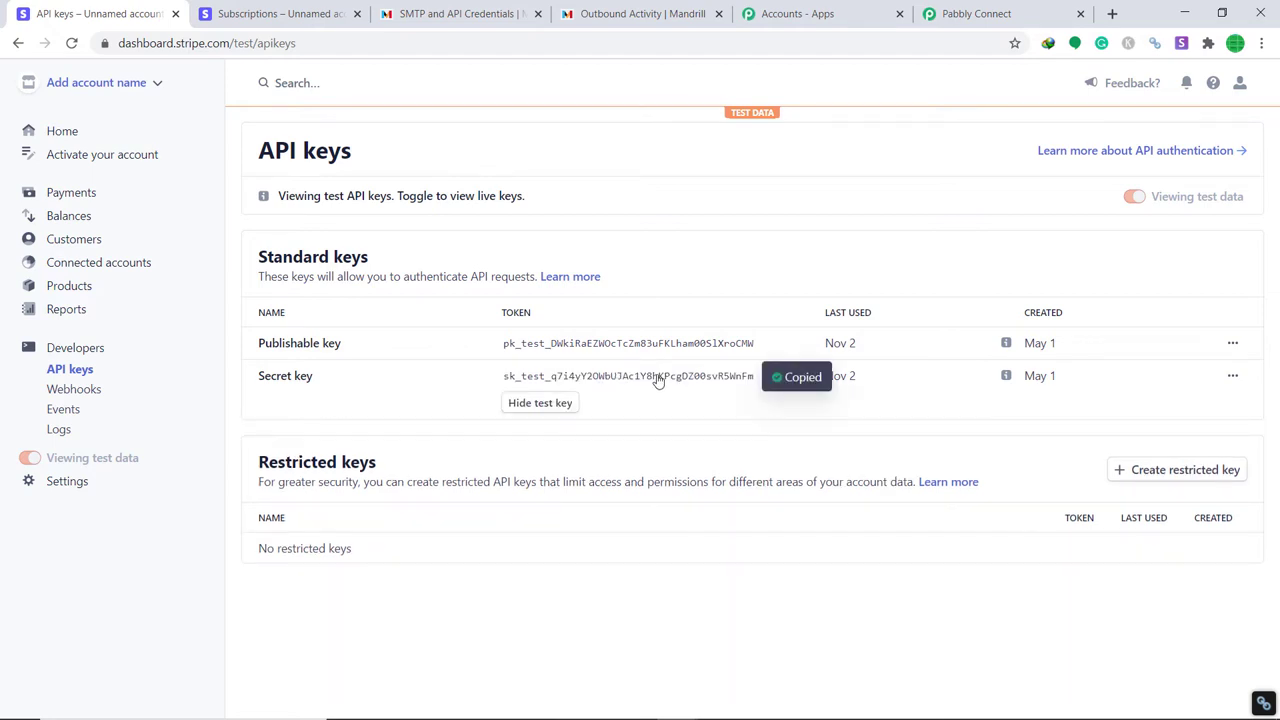
left_click(985, 14)
Paste the Stripe secret key into the Token field and save the connection.
right_click(652, 385)
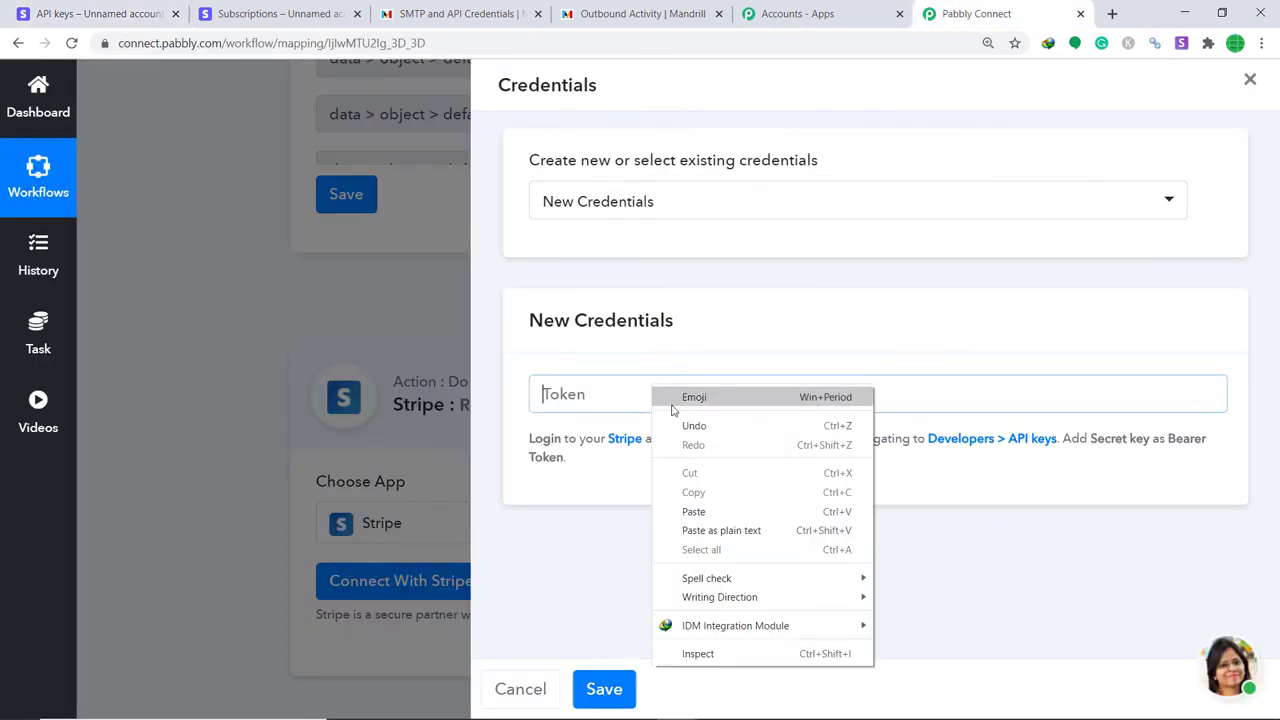
left_click(690, 508)
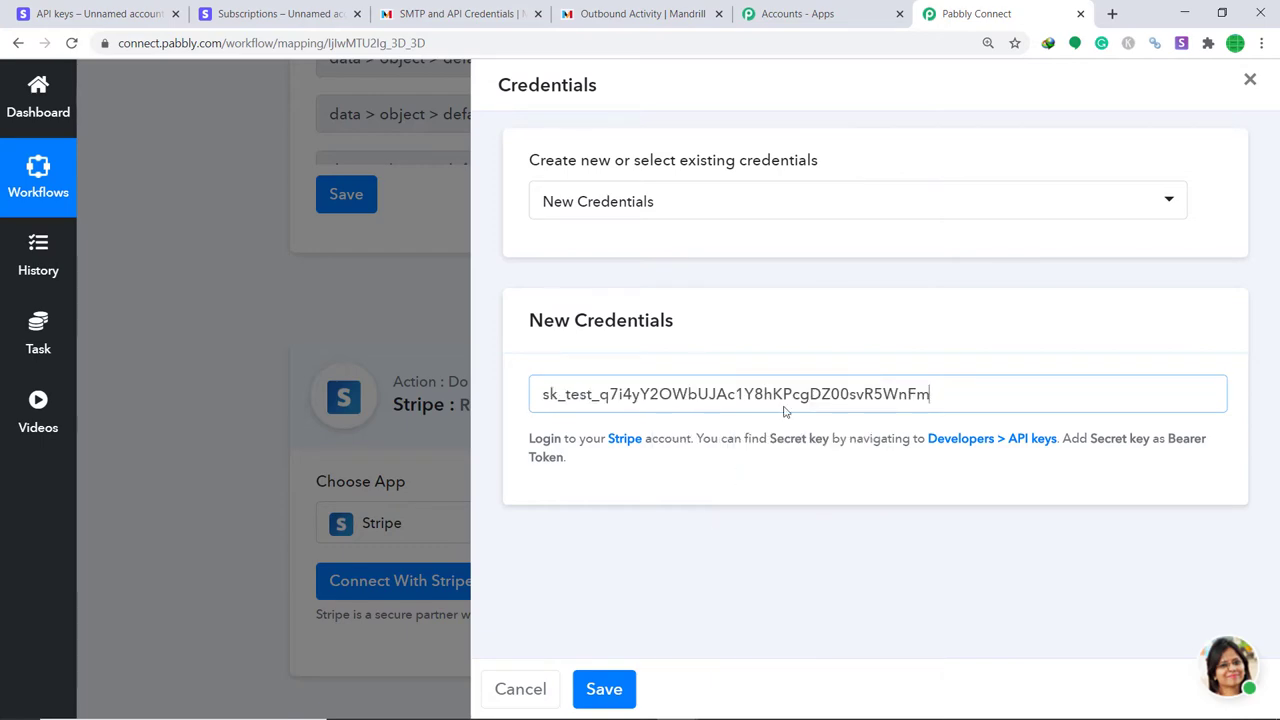
left_click(606, 690)
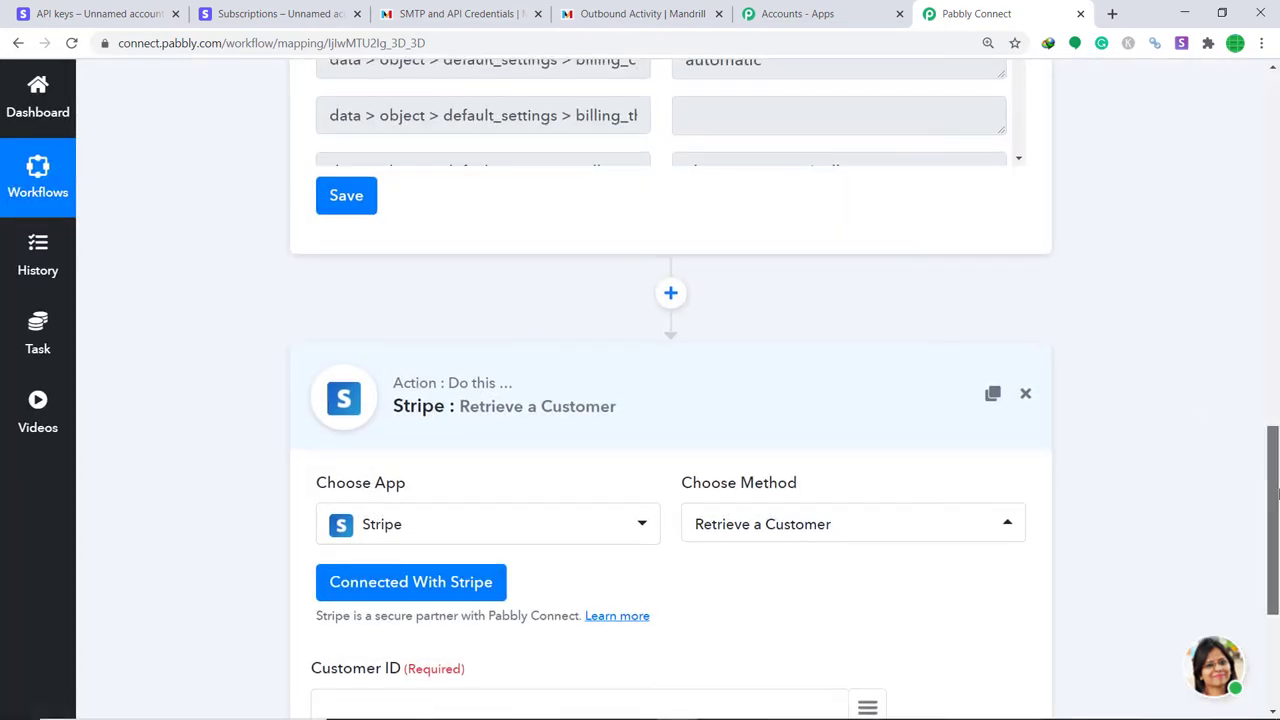
left_click_drag(1274, 430, 1274, 520)
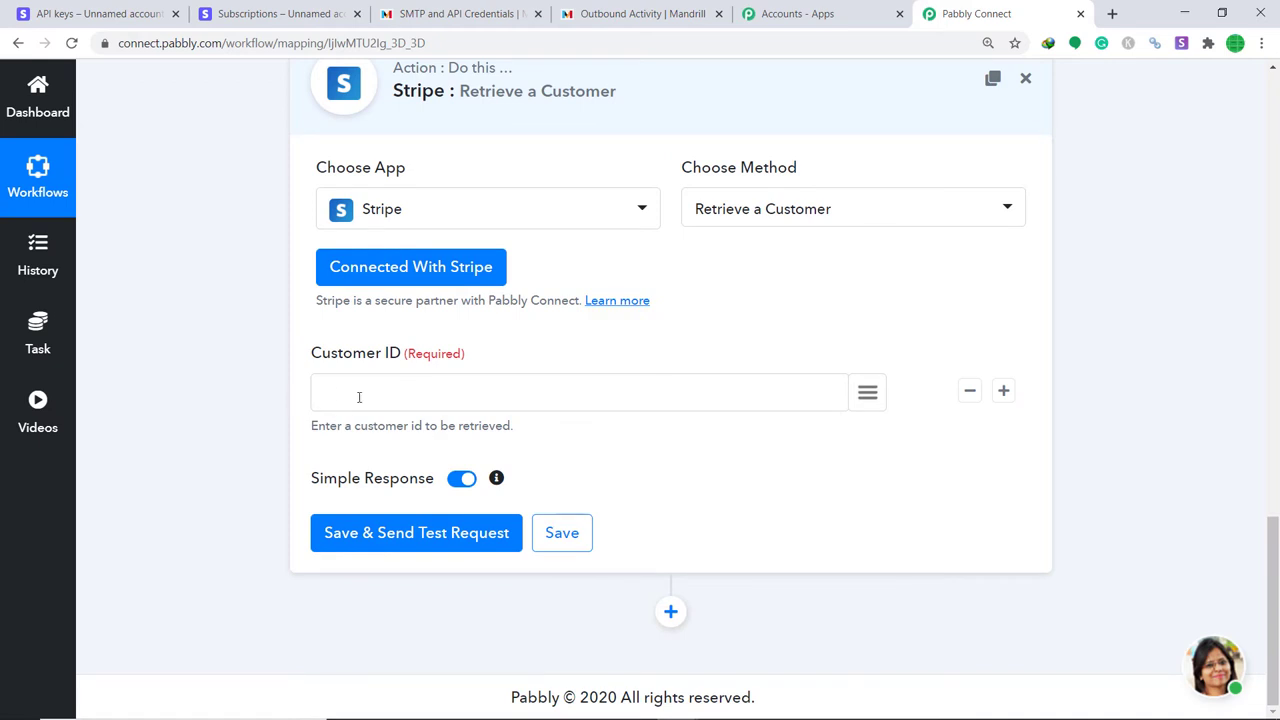
left_click(1276, 348)
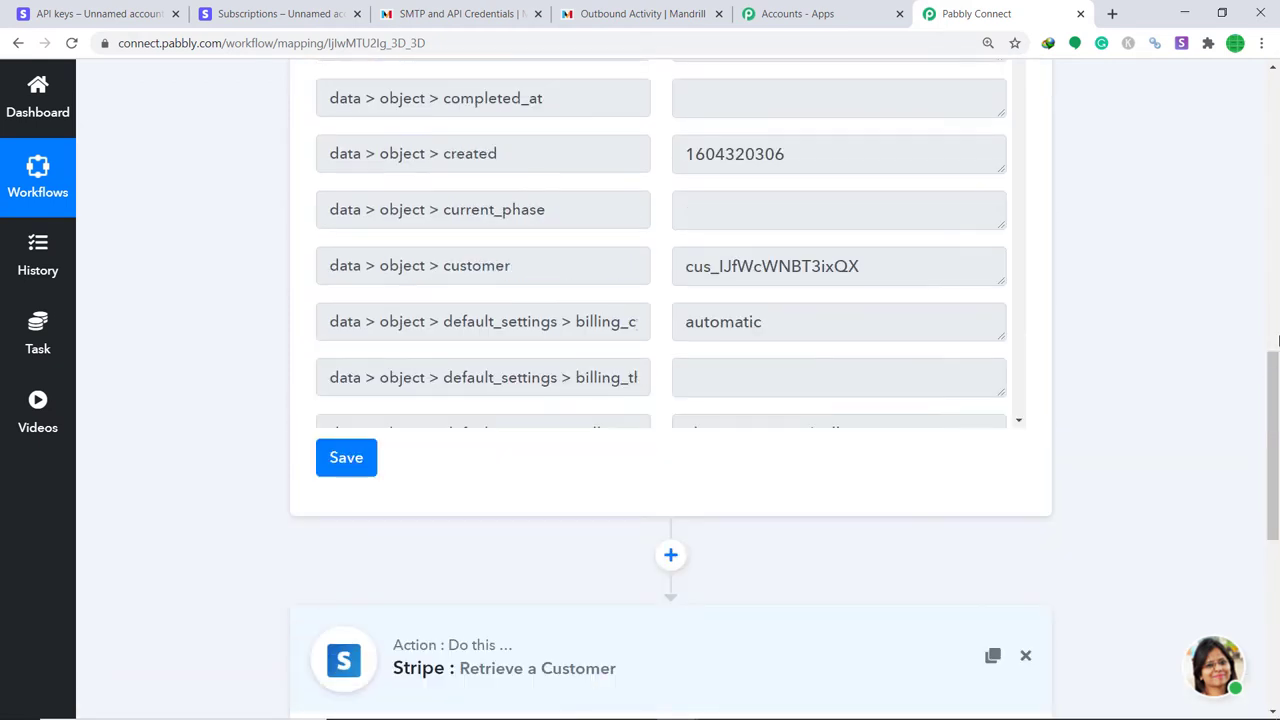
left_click_drag(1276, 348, 1275, 268)
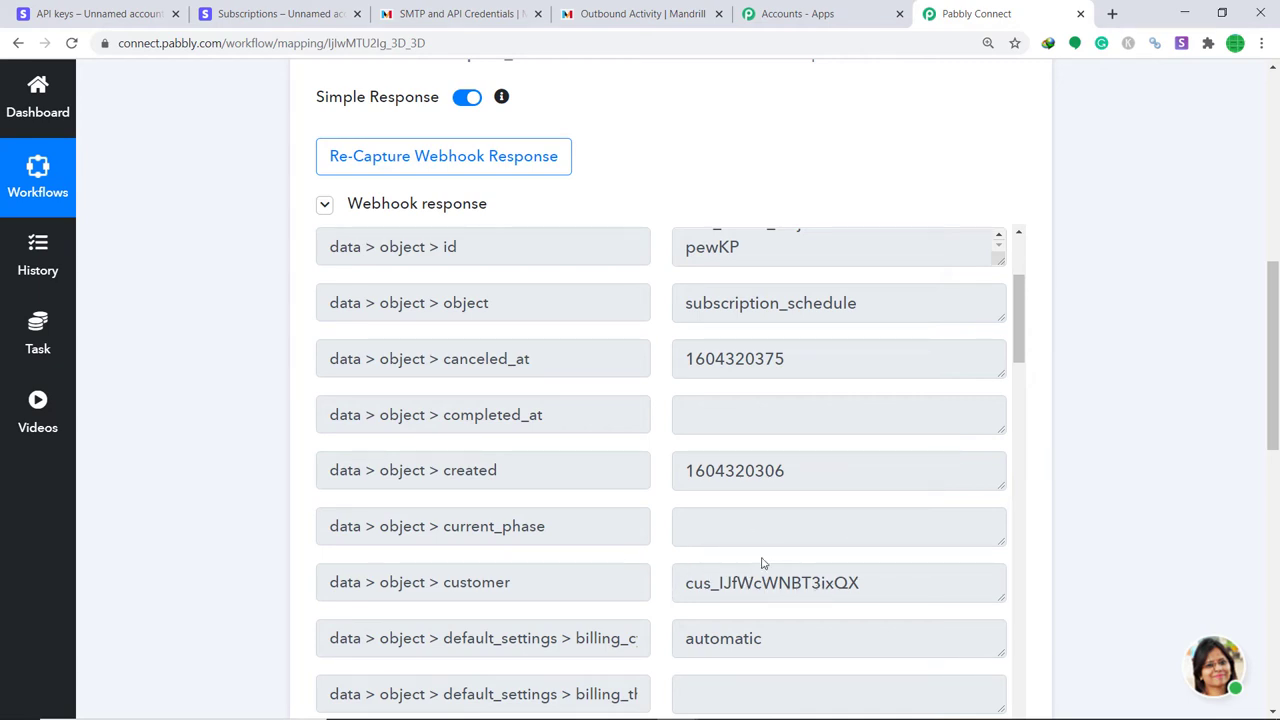
scroll(1146, 380, "down", 10)
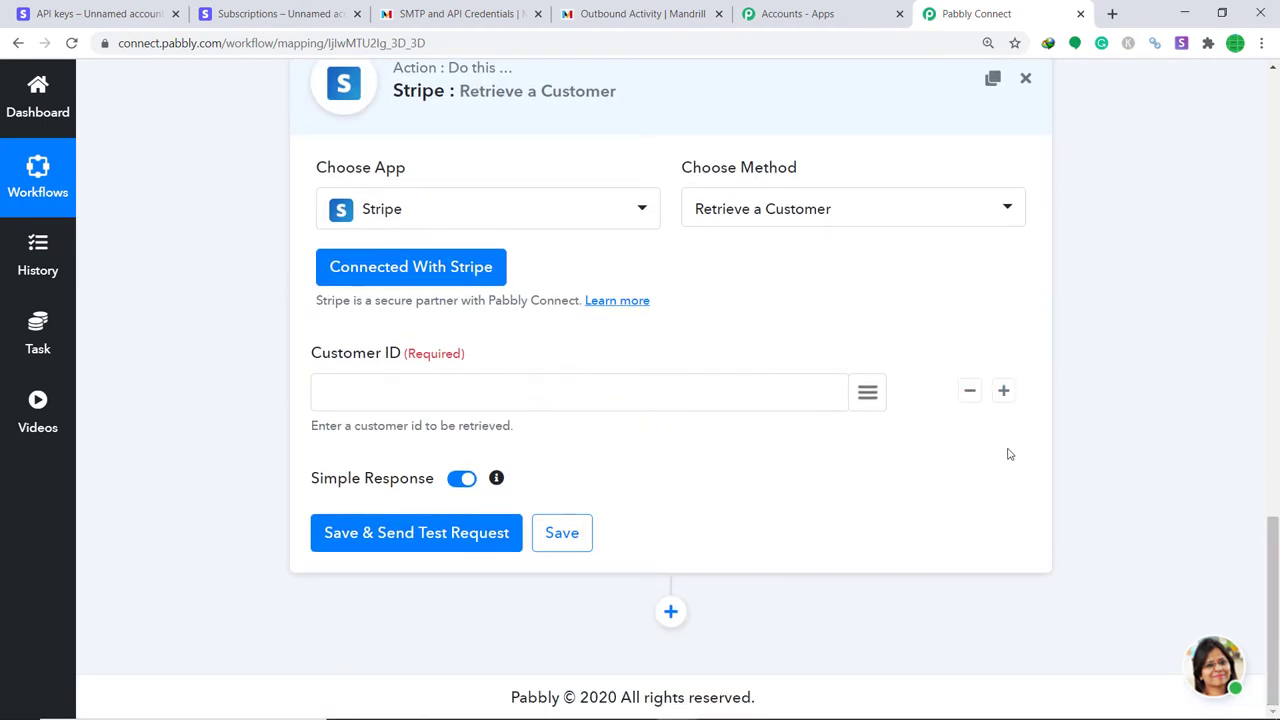
Map Customer ID to the trigger's data > object > customer value and send a test request.
left_click(868, 396)
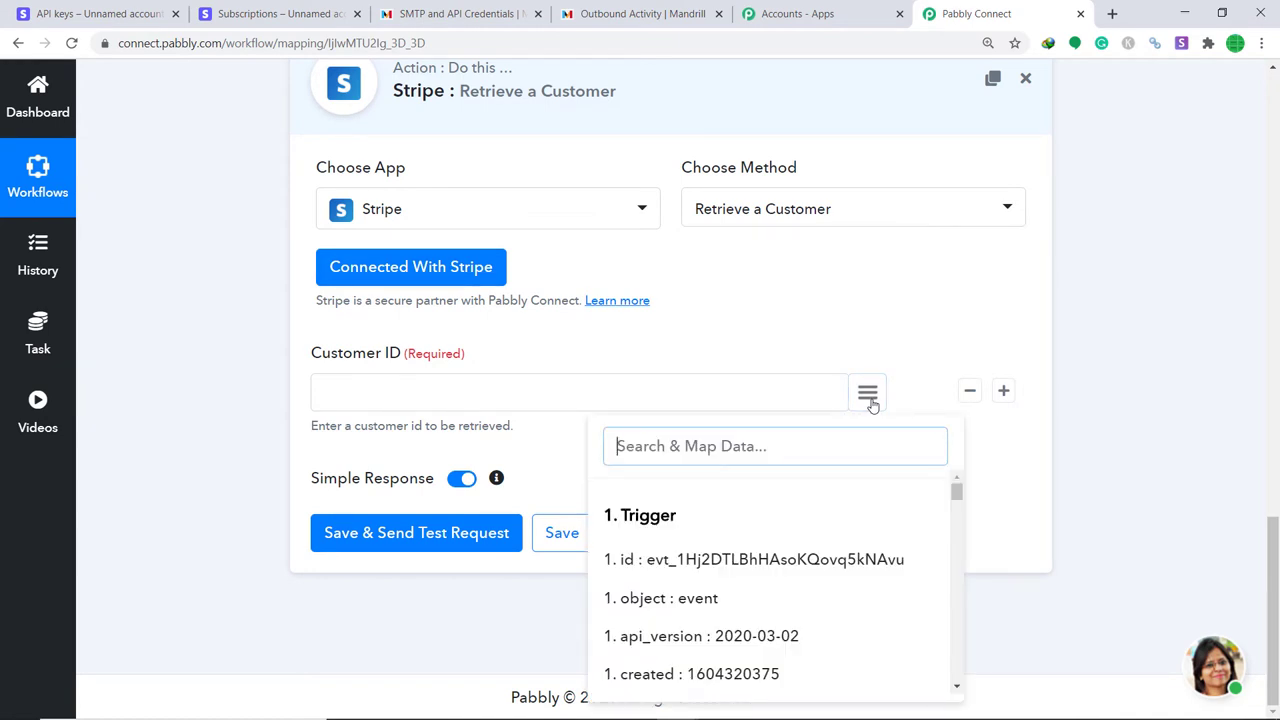
type("cus")
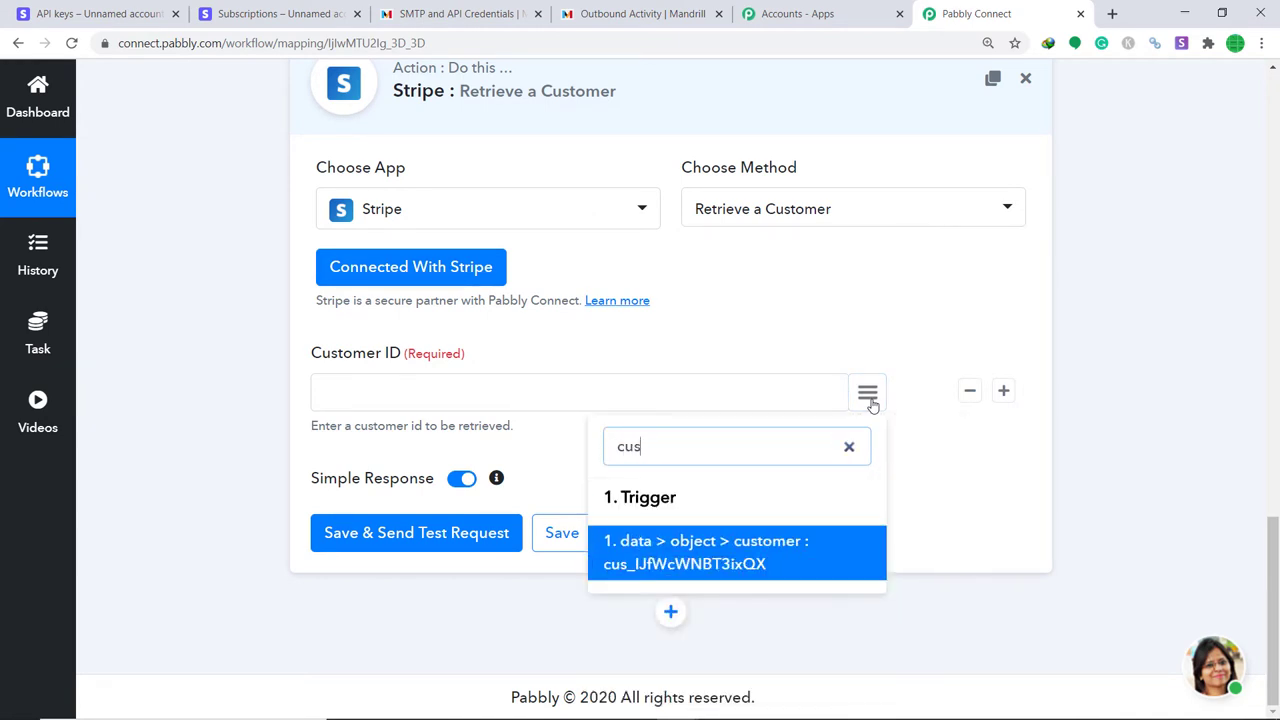
left_click(706, 545)
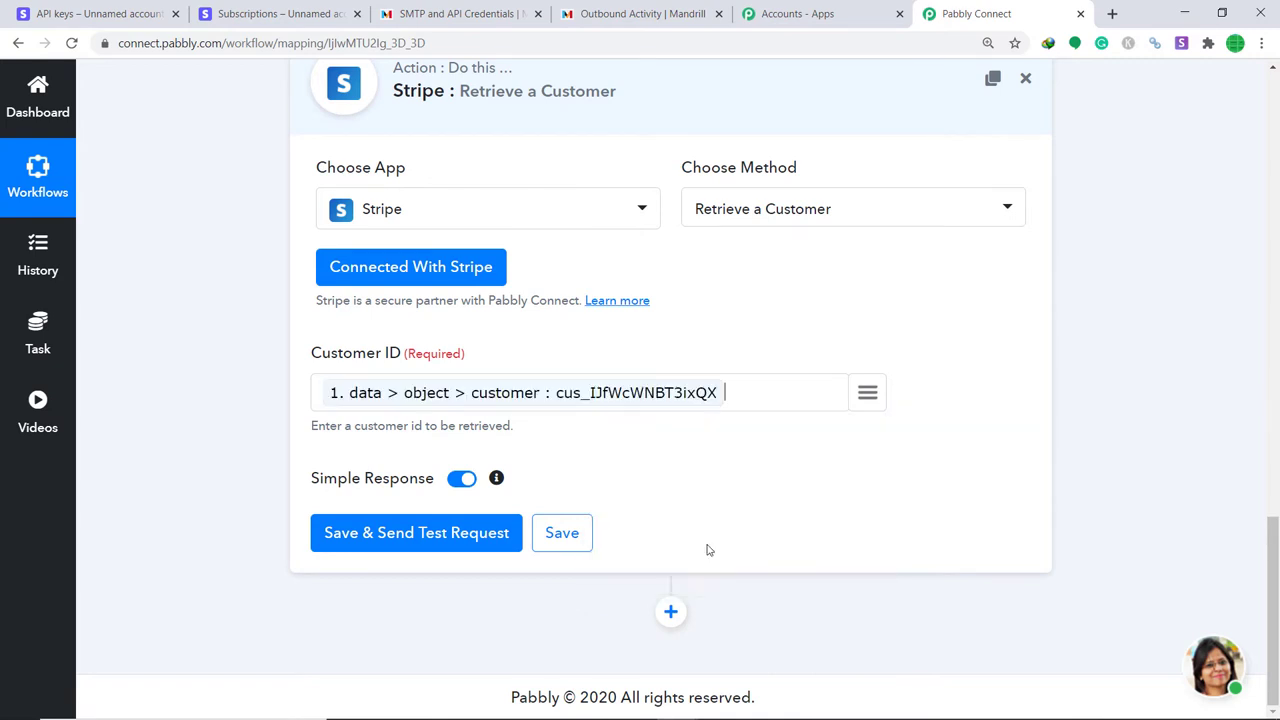
left_click(375, 532)
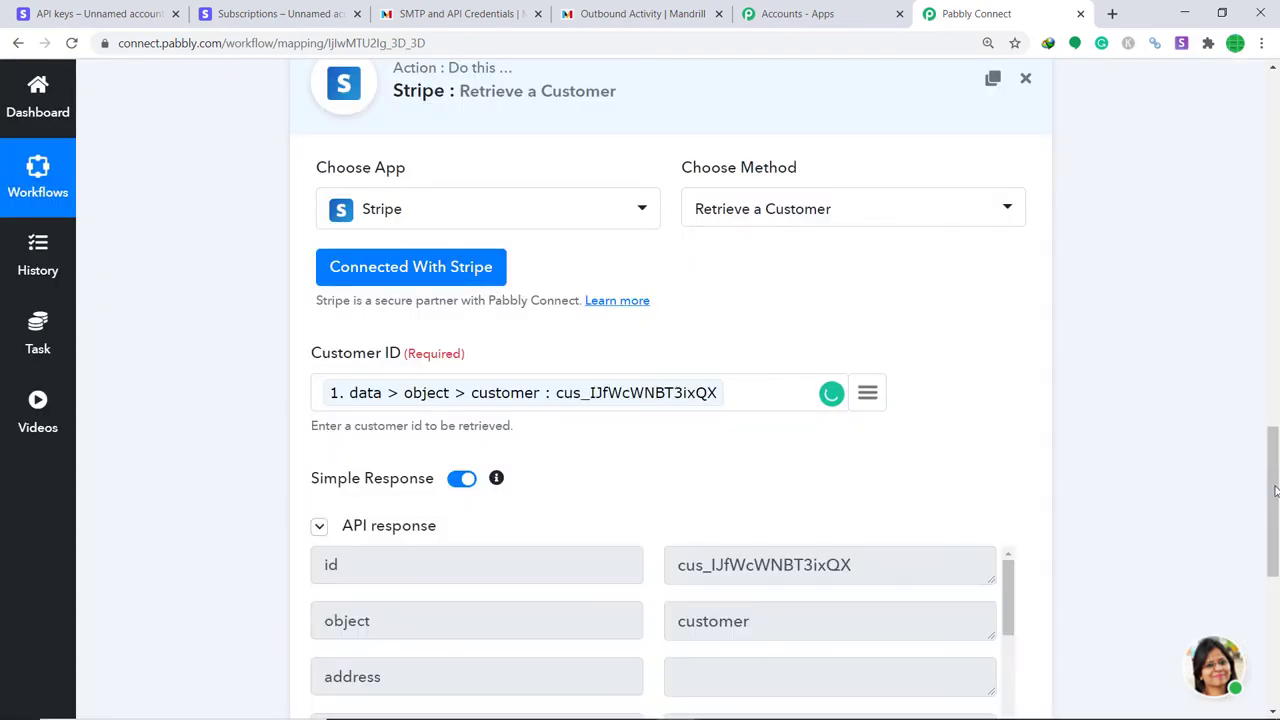
Review the API response showing the customer's email, shipping name and Visa card details.
left_click_drag(1275, 522, 1275, 625)
scroll(846, 323, "down", 2)
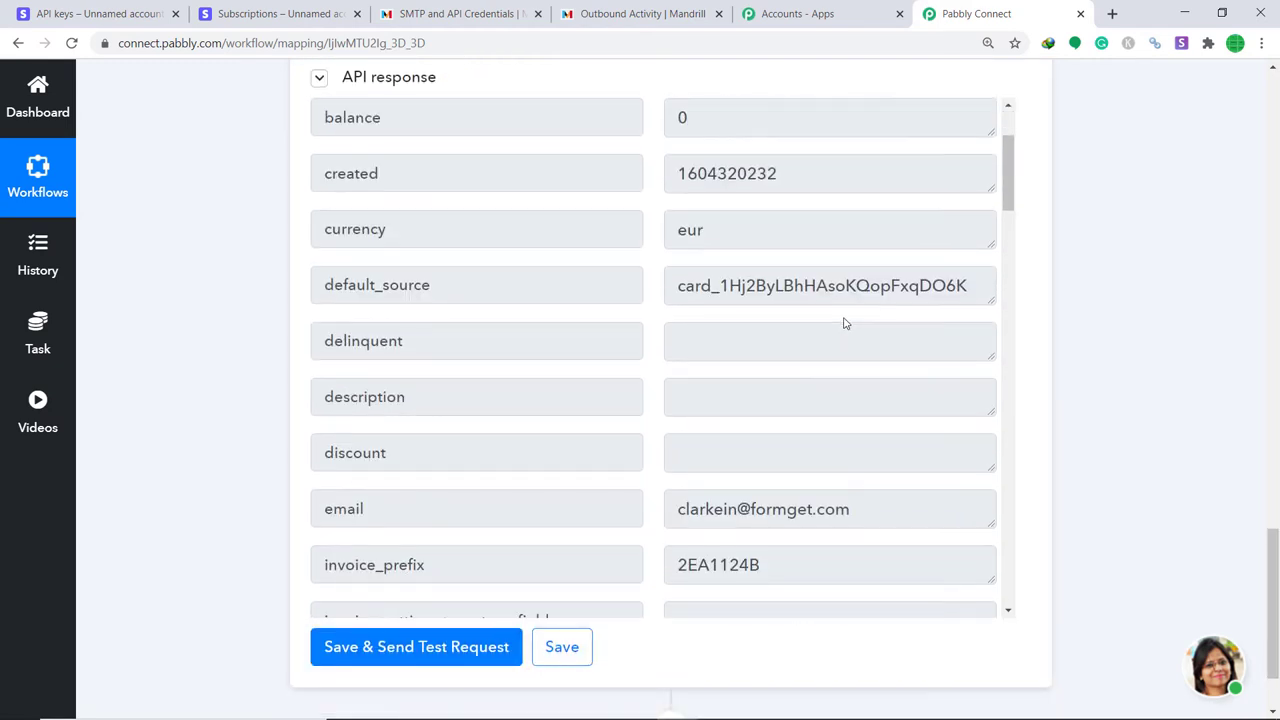
scroll(774, 303, "down", 5)
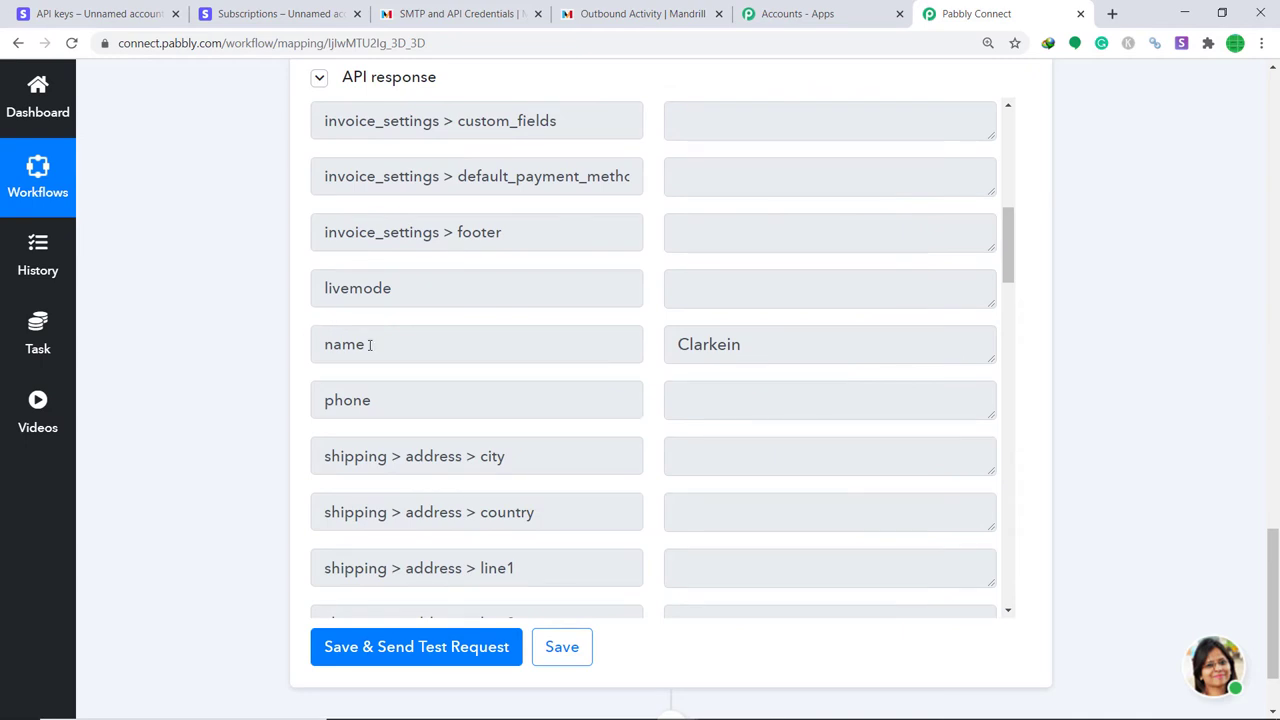
scroll(722, 357, "down", 6)
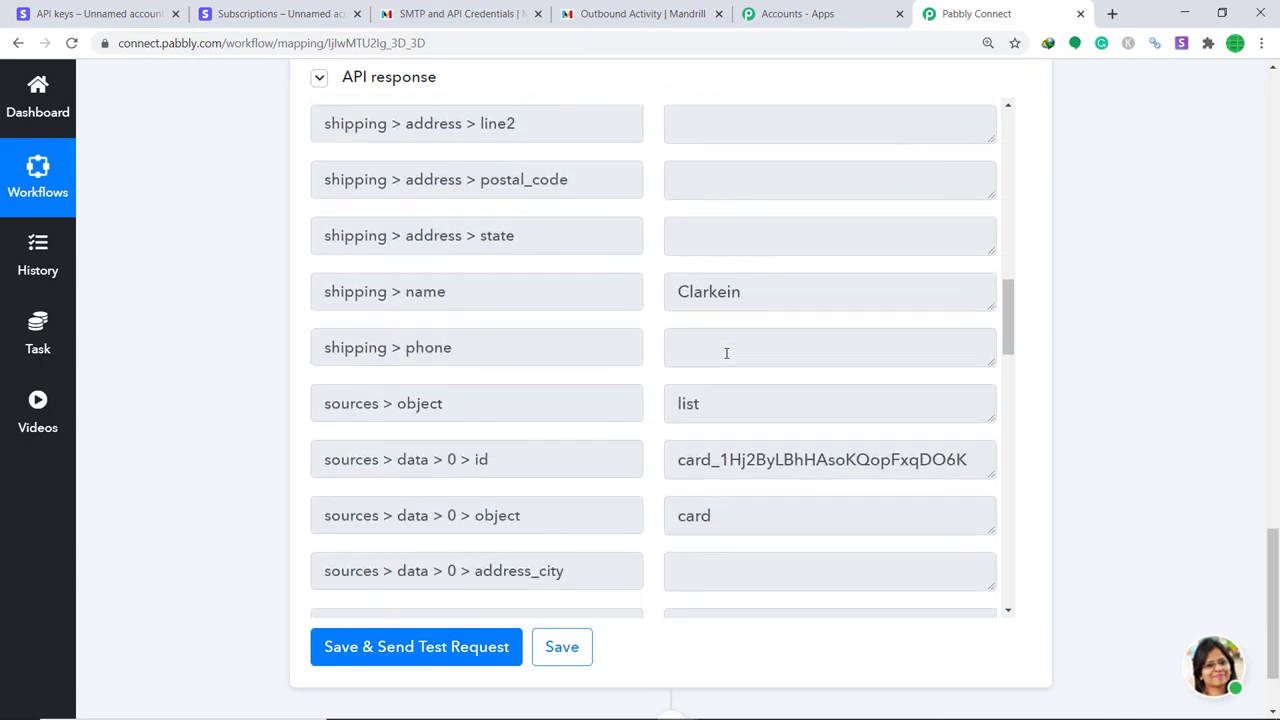
scroll(729, 357, "down", 12)
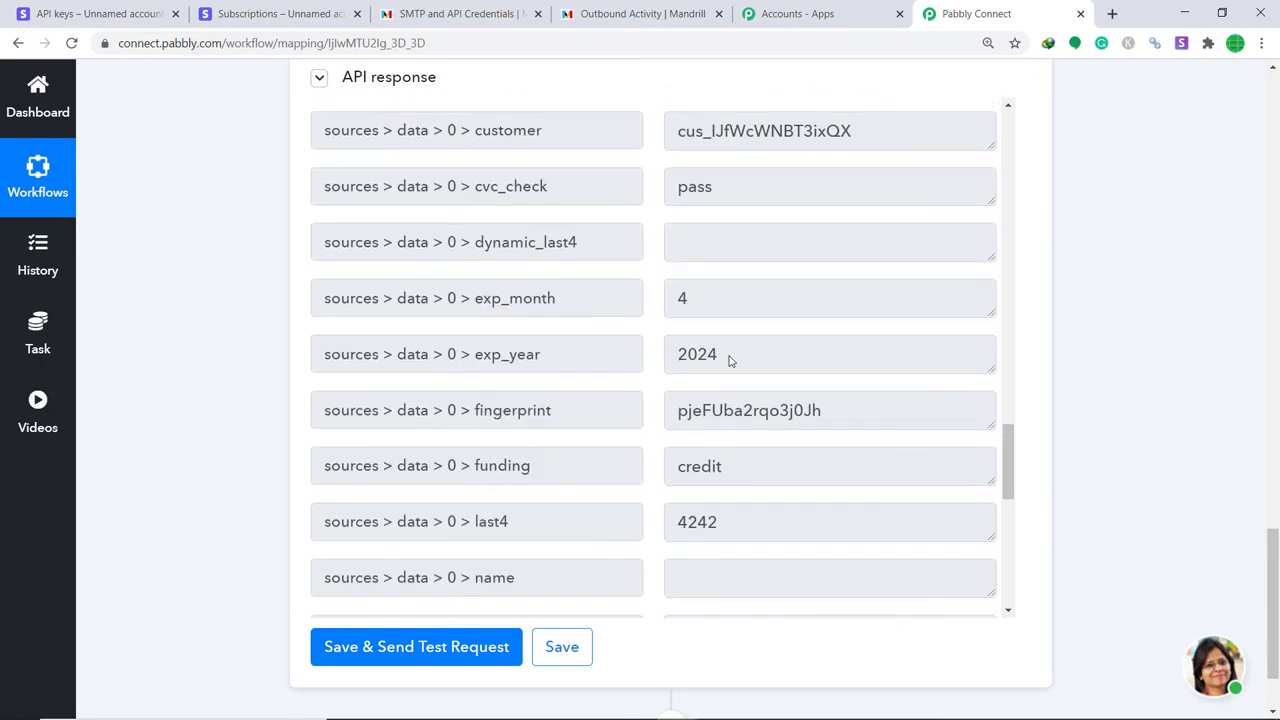
scroll(731, 357, "down", 6)
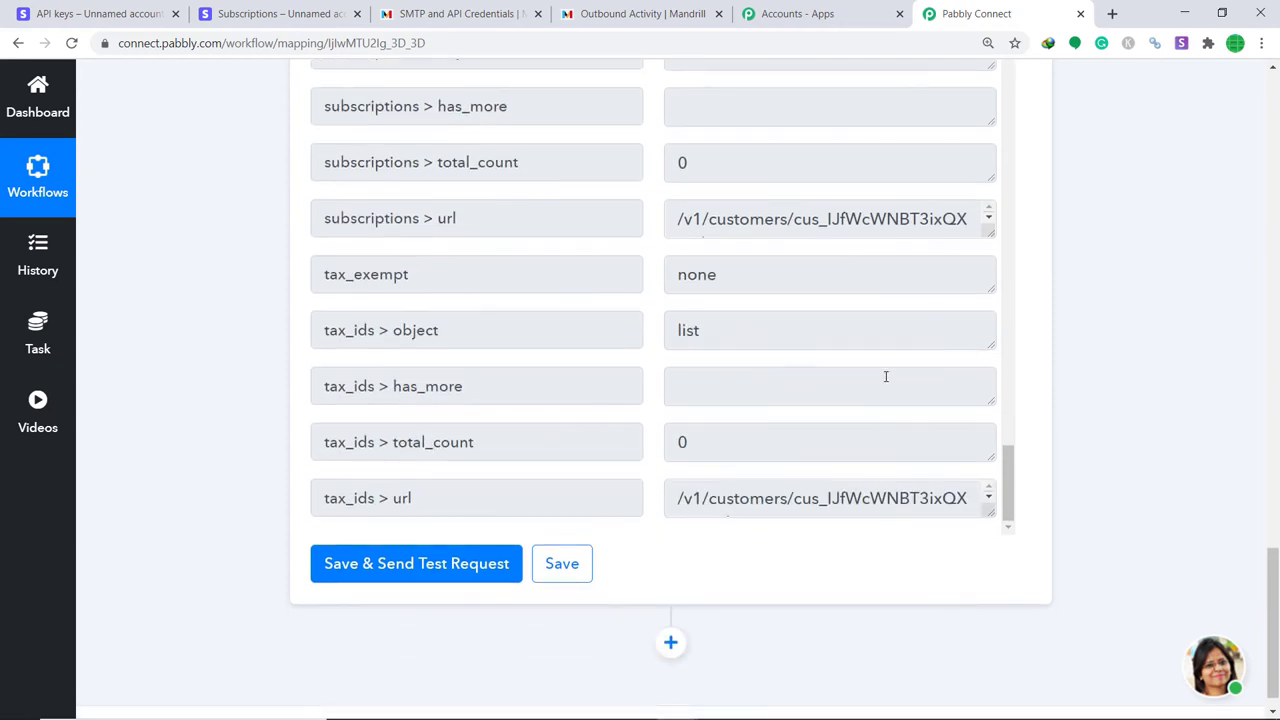
scroll(995, 300, "up", 5)
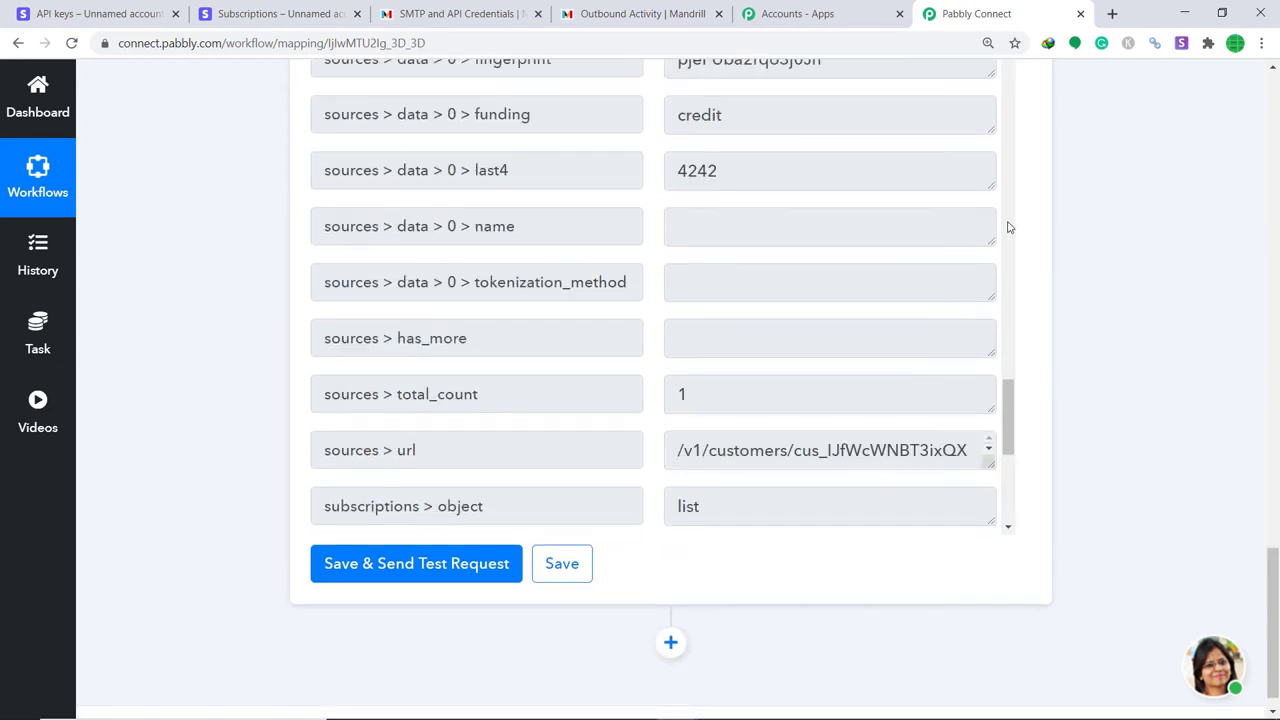
scroll(1007, 265, "up", 5)
scroll(1006, 345, "down", 5)
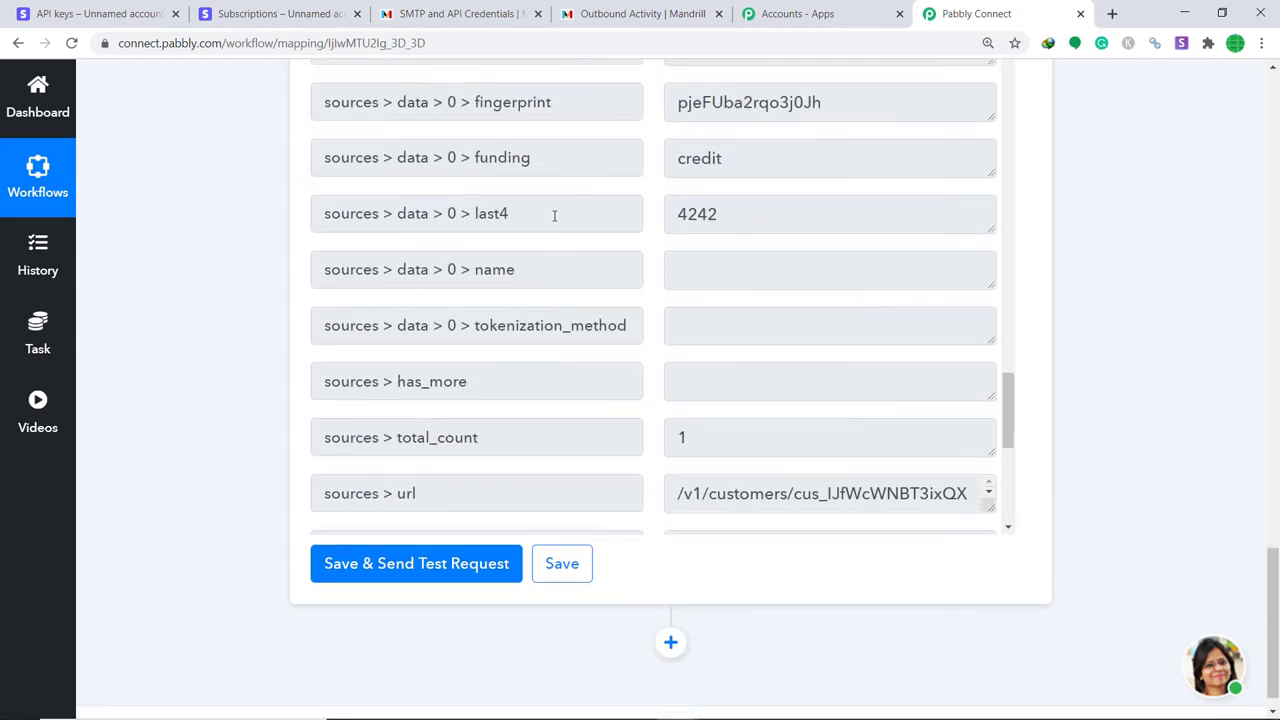
left_click_drag(1008, 397, 1003, 100)
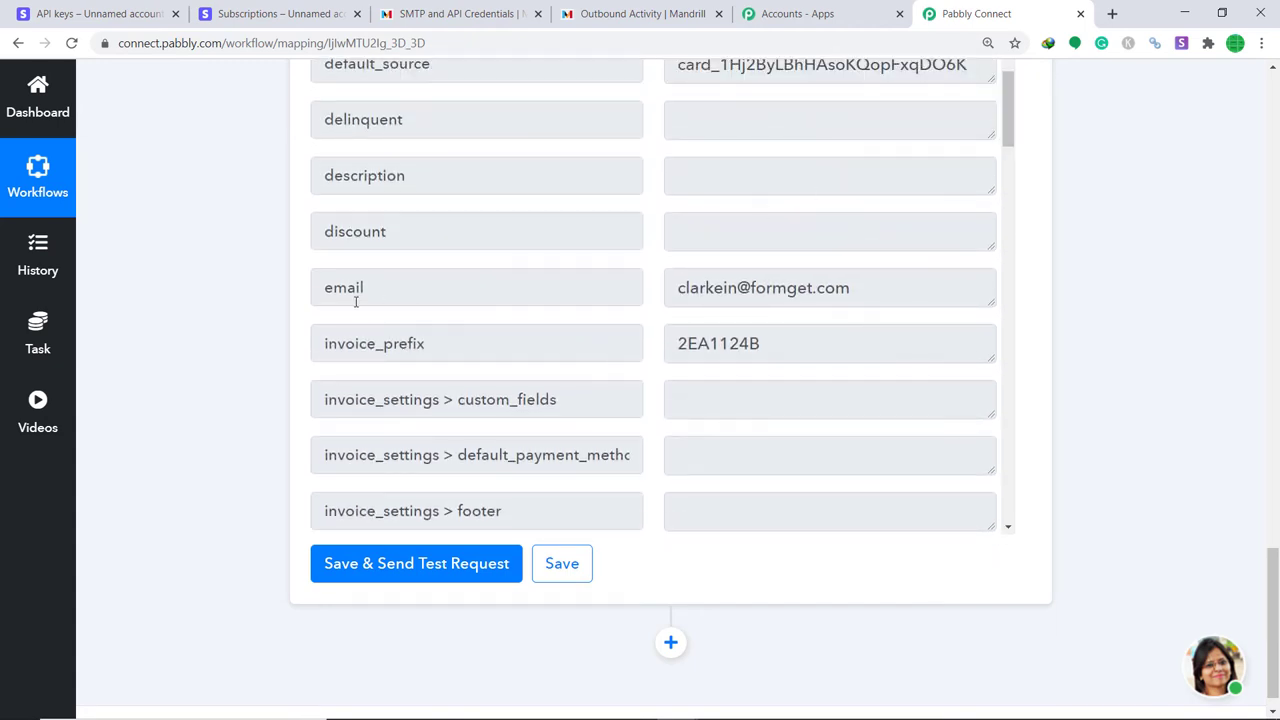
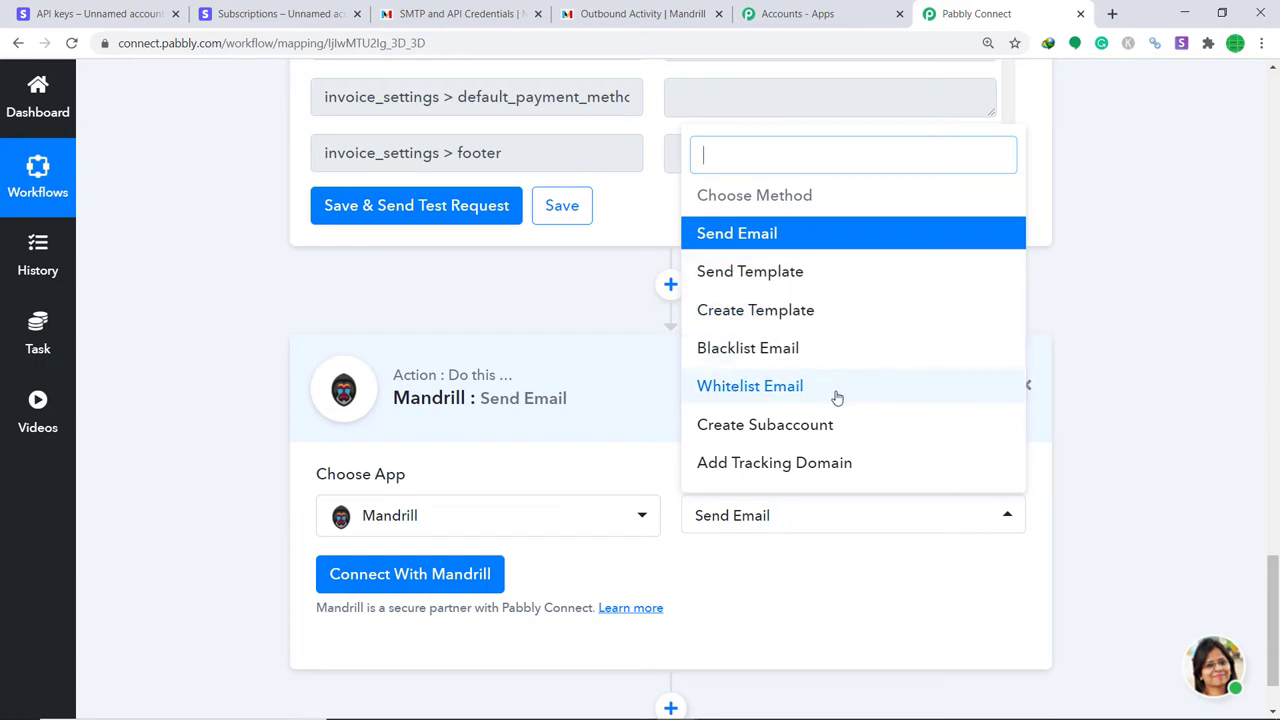
Keep Send Email as the Mandrill method, start a new Mandrill connection, and switch to Mandrill.
scroll(837, 400, "down", 1)
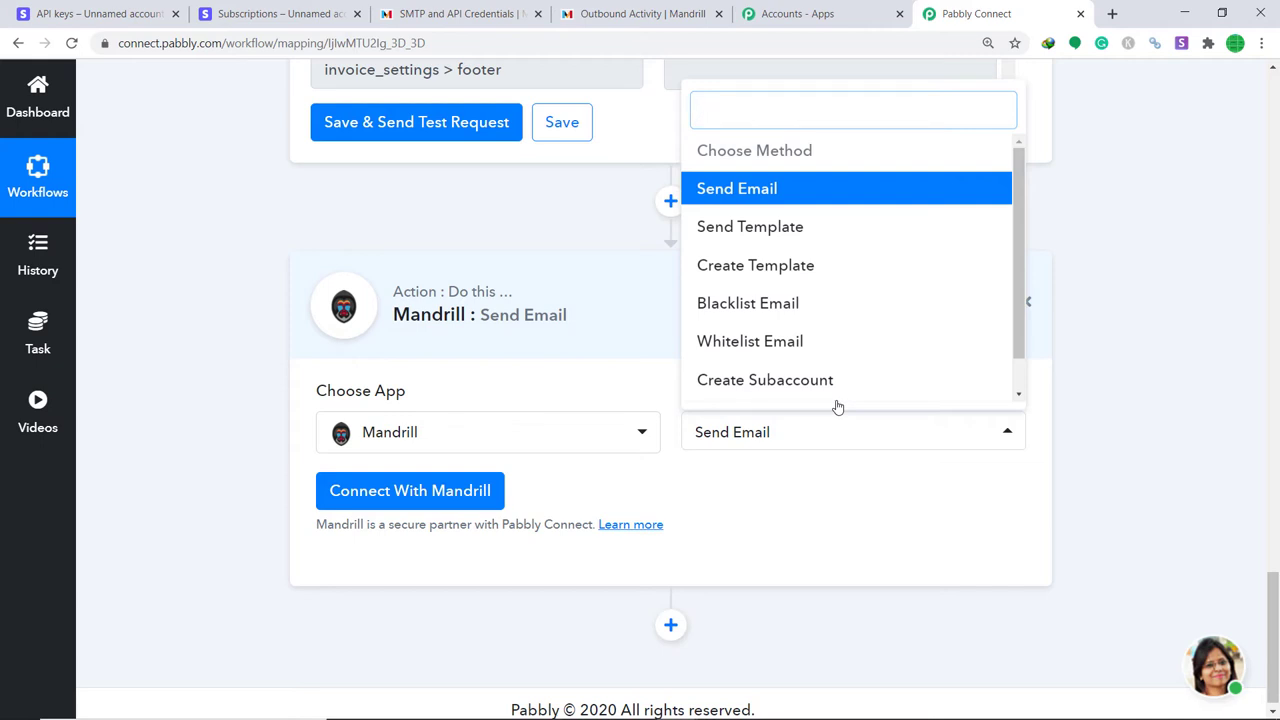
left_click(775, 494)
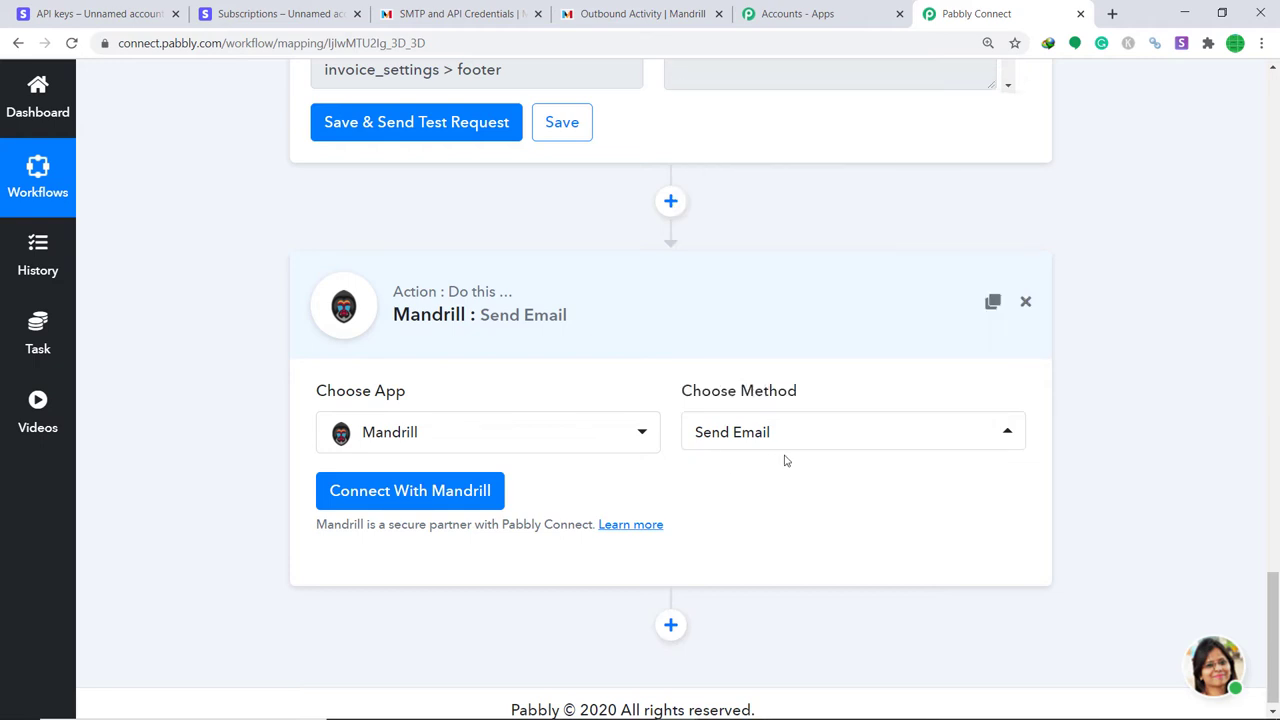
left_click(418, 500)
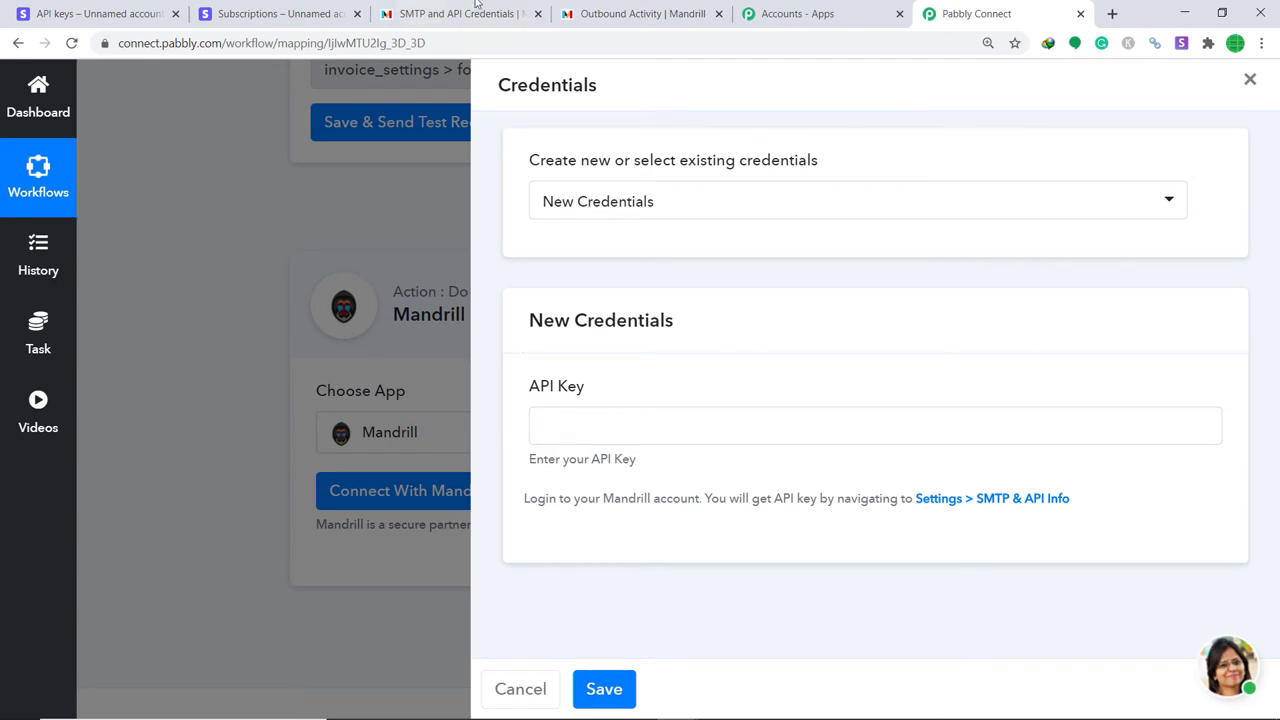
left_click(586, 8)
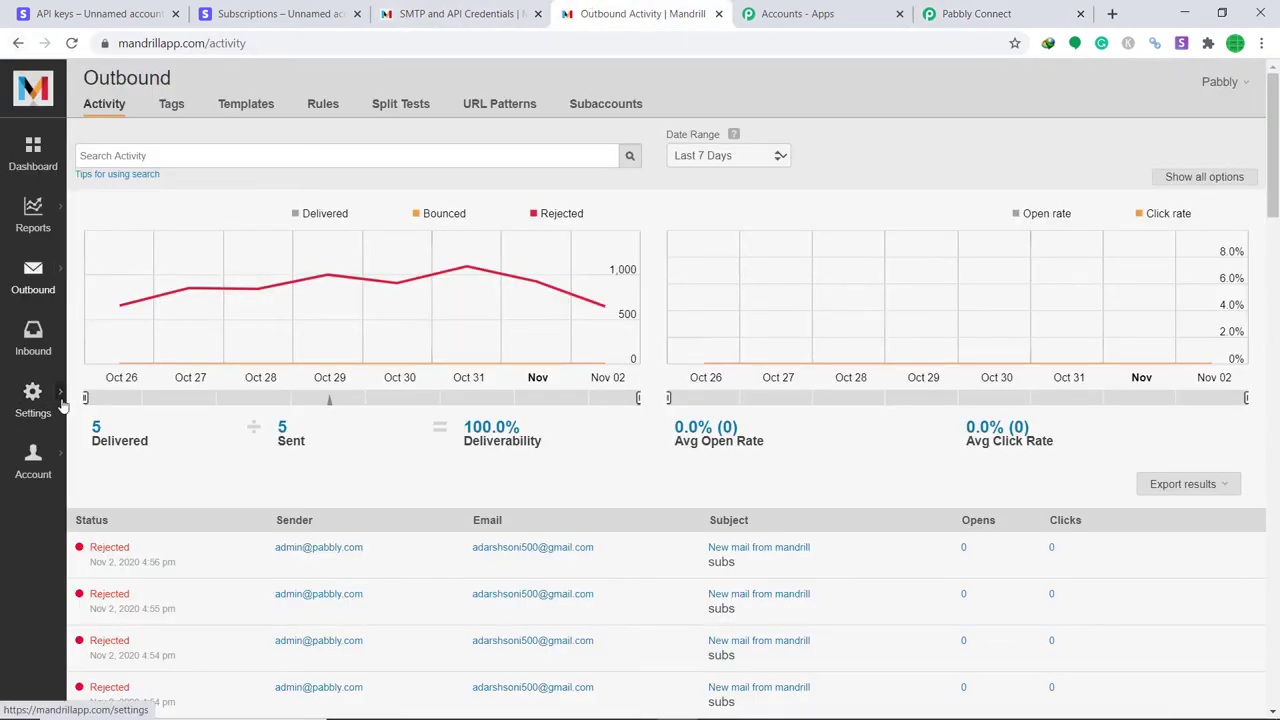
Copy the API key from Mandrill's SMTP & API Info settings and return to Pabbly Connect.
mouse_move(62, 405)
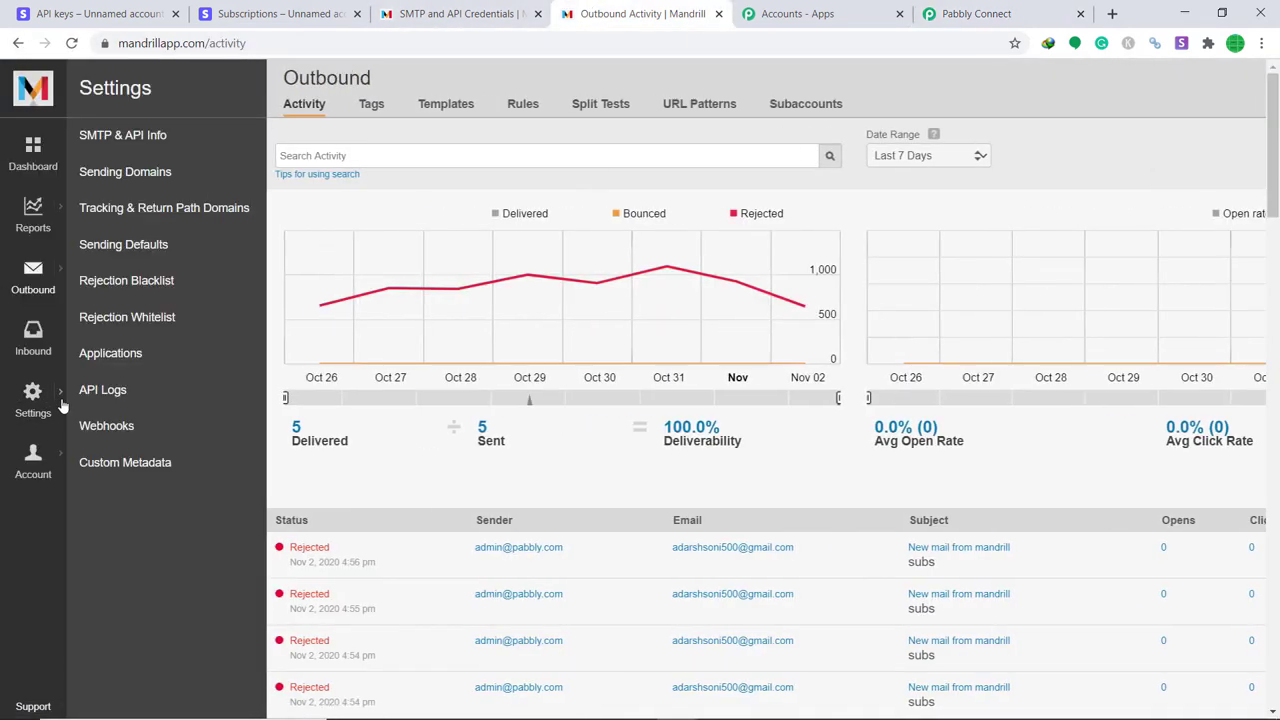
left_click(133, 142)
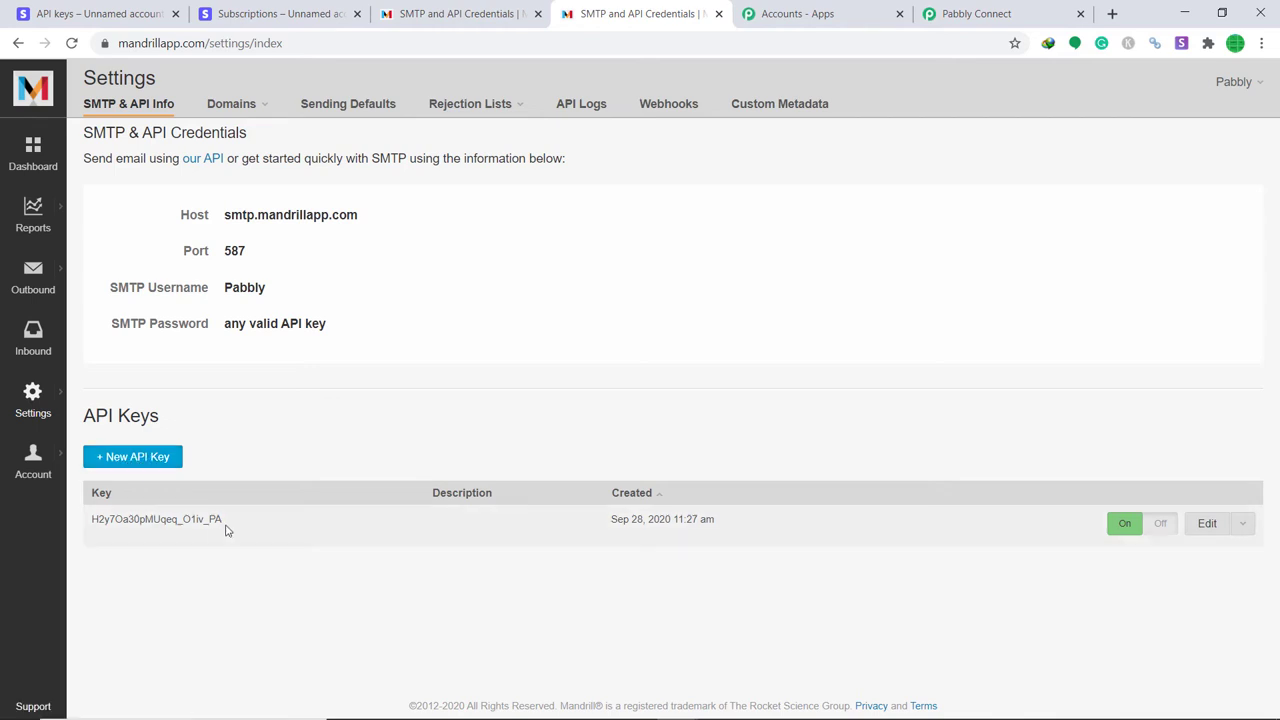
left_click_drag(225, 530, 85, 533)
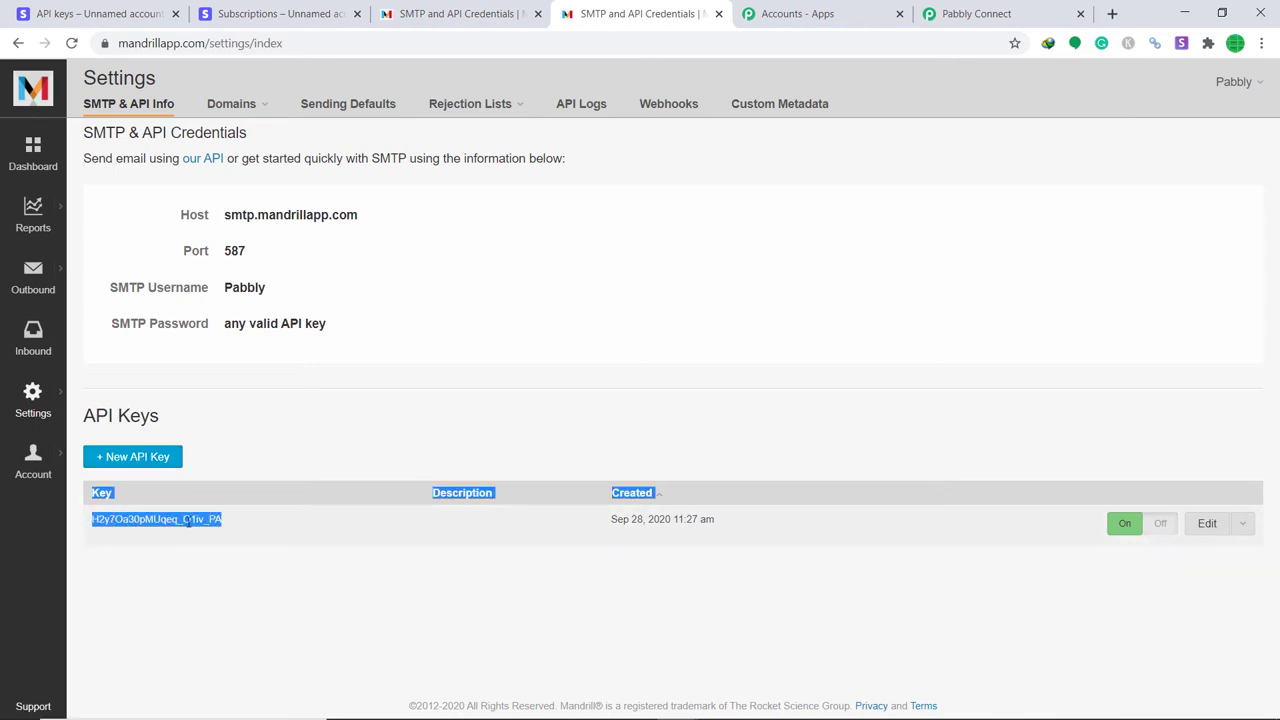
left_click(241, 532)
left_click_drag(214, 522, 95, 533)
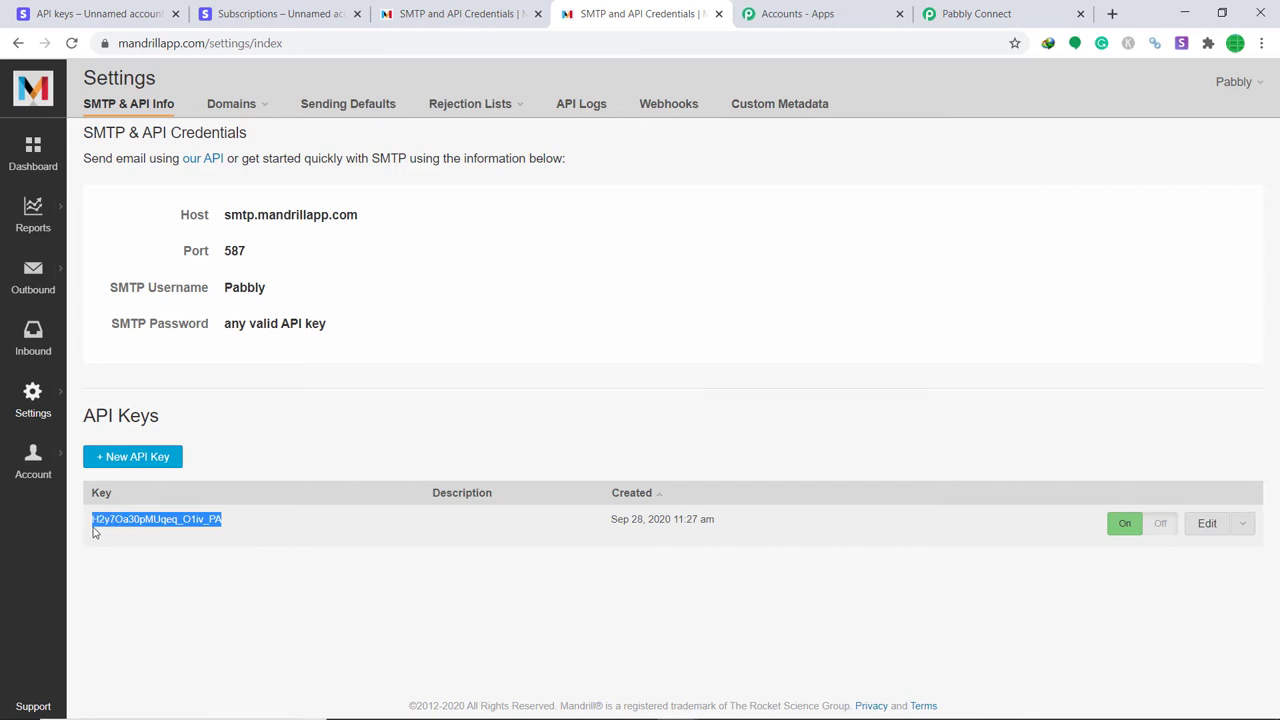
right_click(101, 521)
left_click(143, 531)
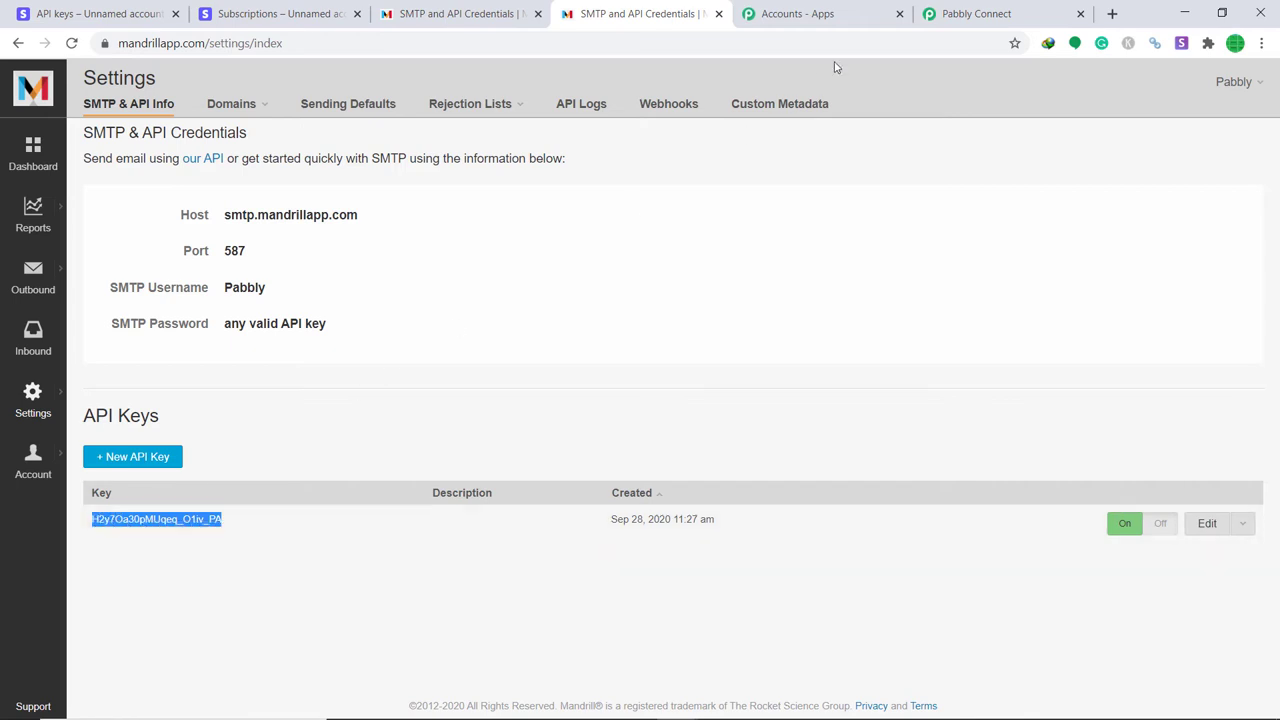
left_click(970, 12)
Paste the copied Mandrill API key into the credentials form and save the connection.
right_click(581, 424)
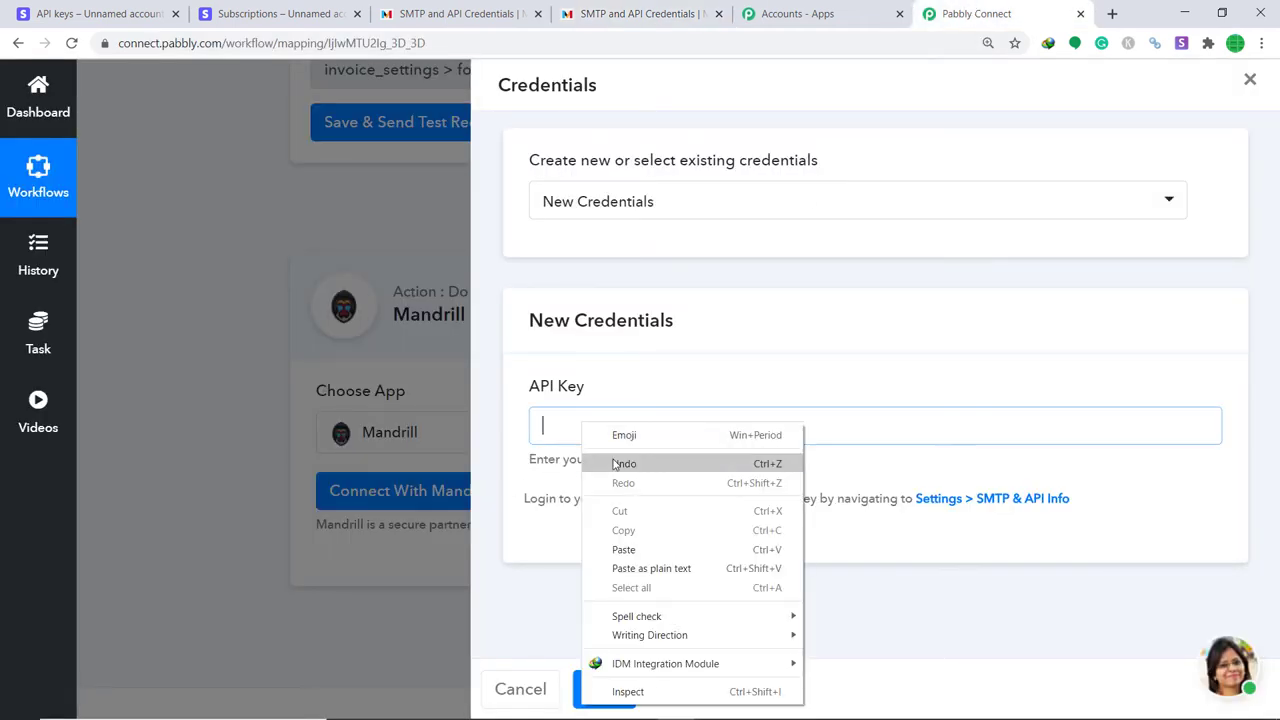
left_click(624, 549)
left_click(604, 688)
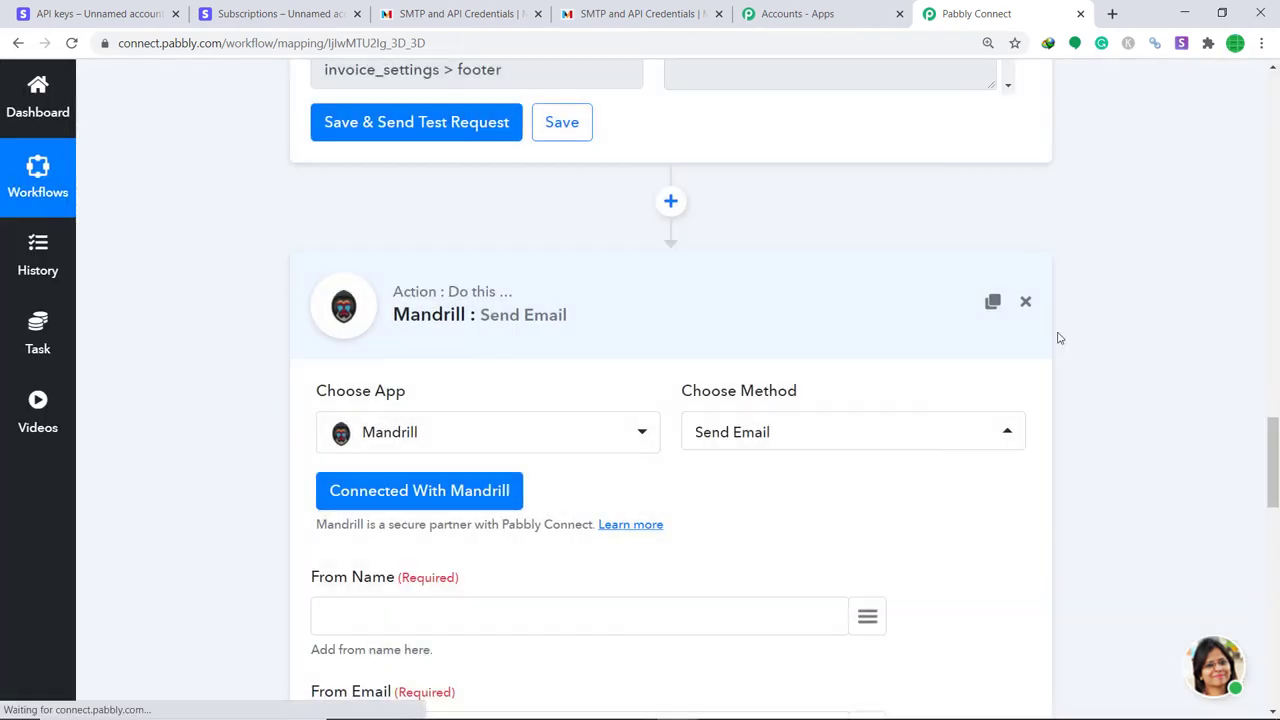
scroll(1276, 453, "down", 4)
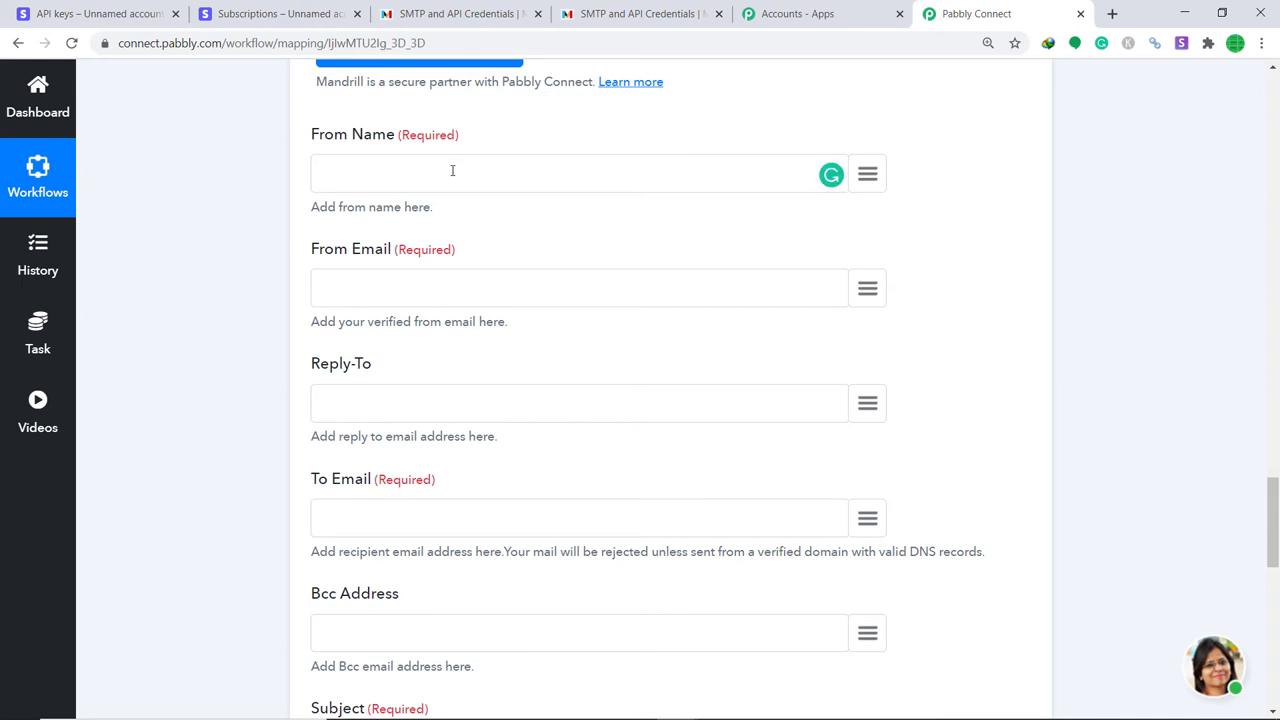
Set From Name to 'SENDER' and enter the sender's email address as From Email.
type("SENDER")
left_click(464, 290)
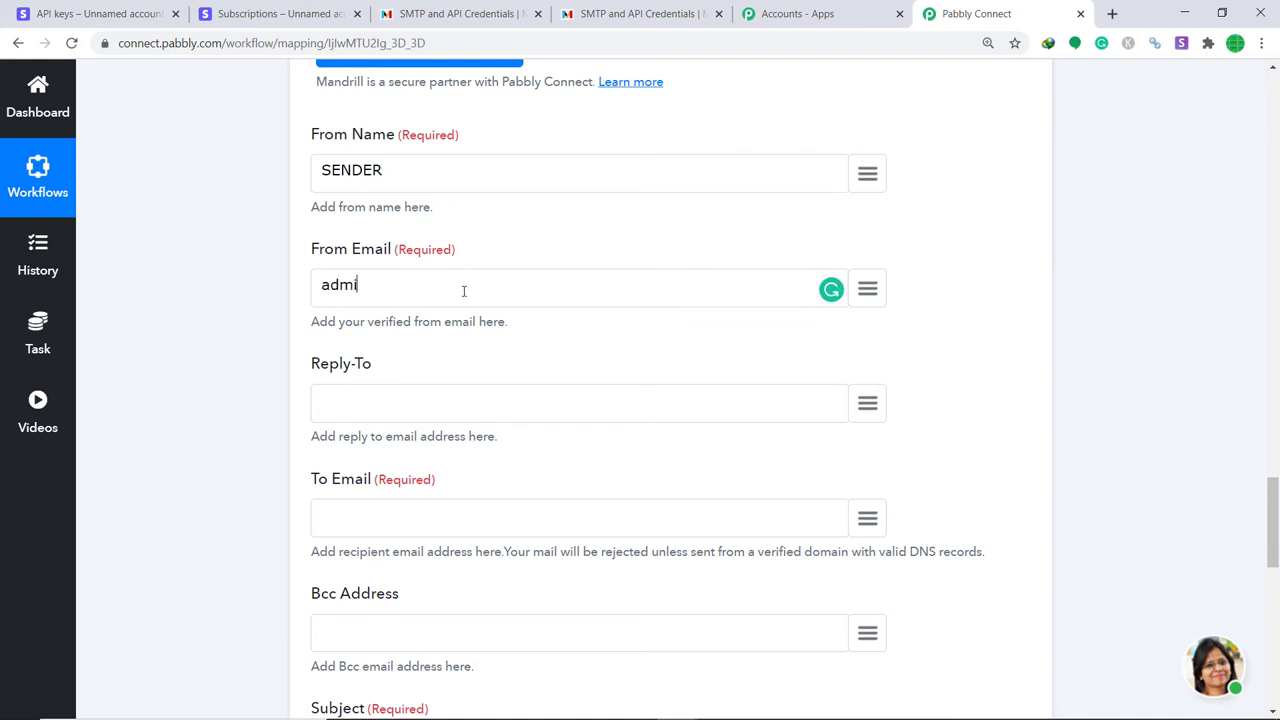
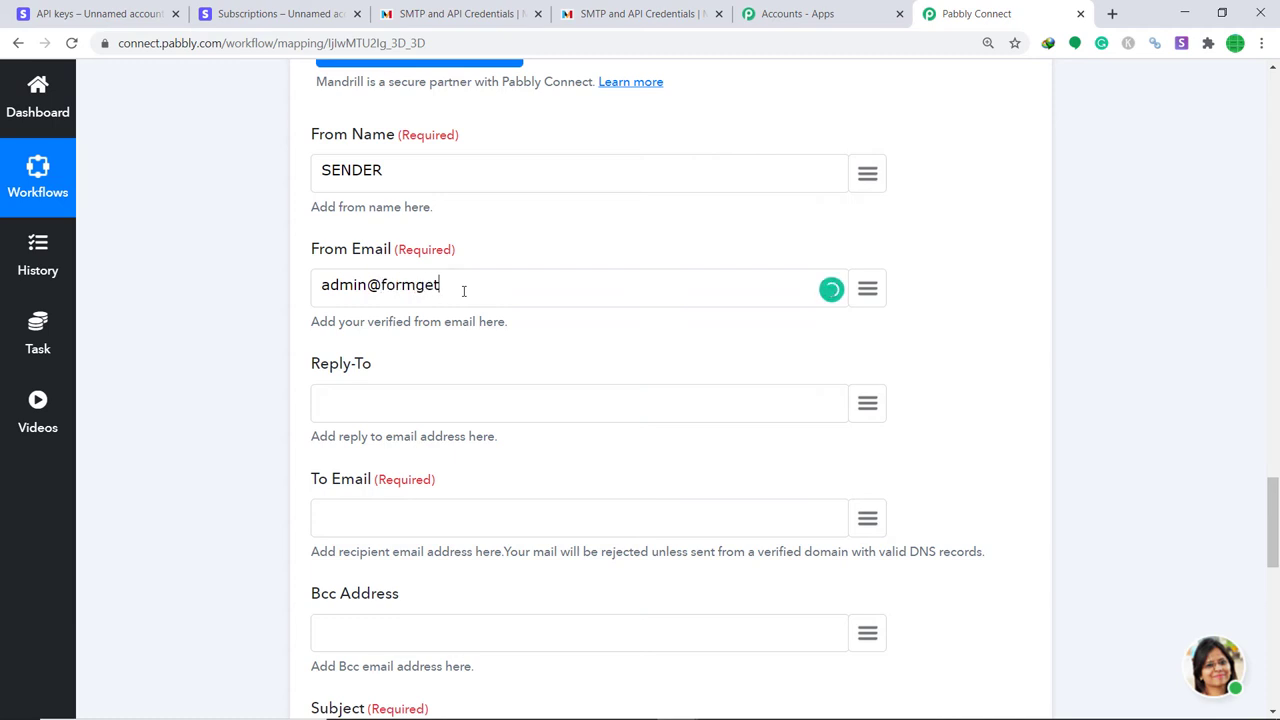
key("Tab")
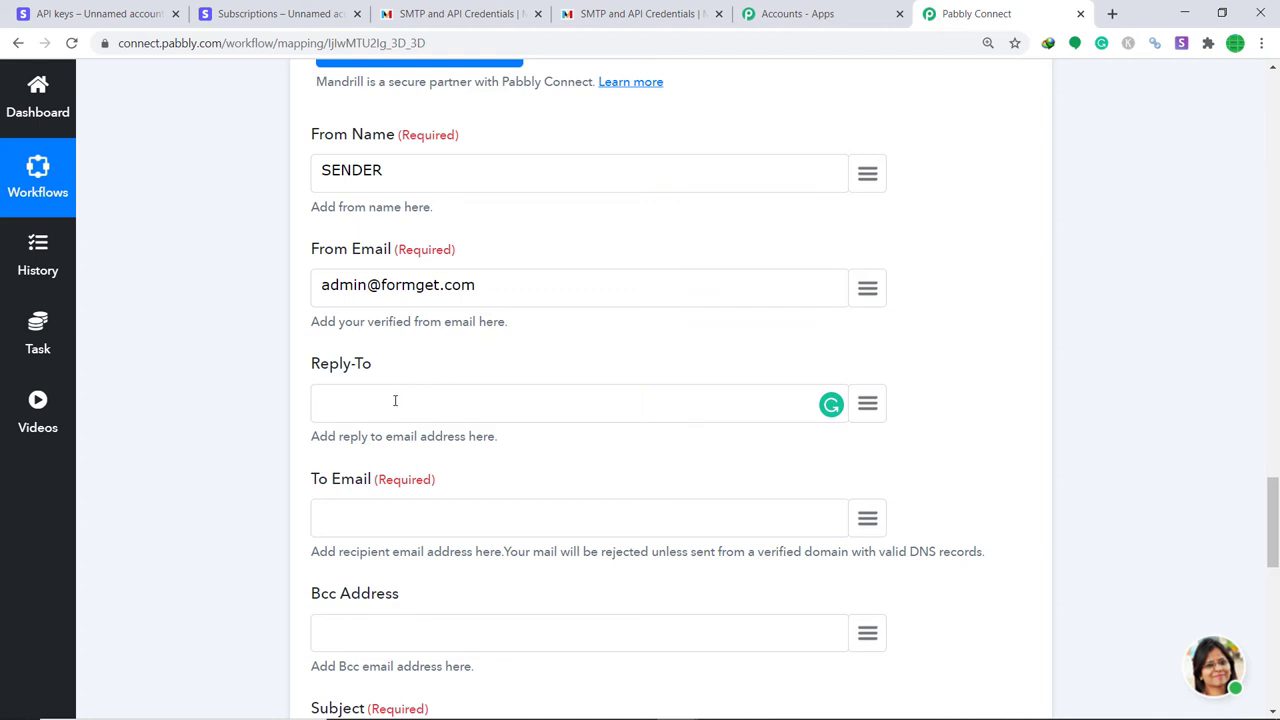
Map the Stripe customer's shipping name into Reply-To and their email into To Email.
left_click(867, 404)
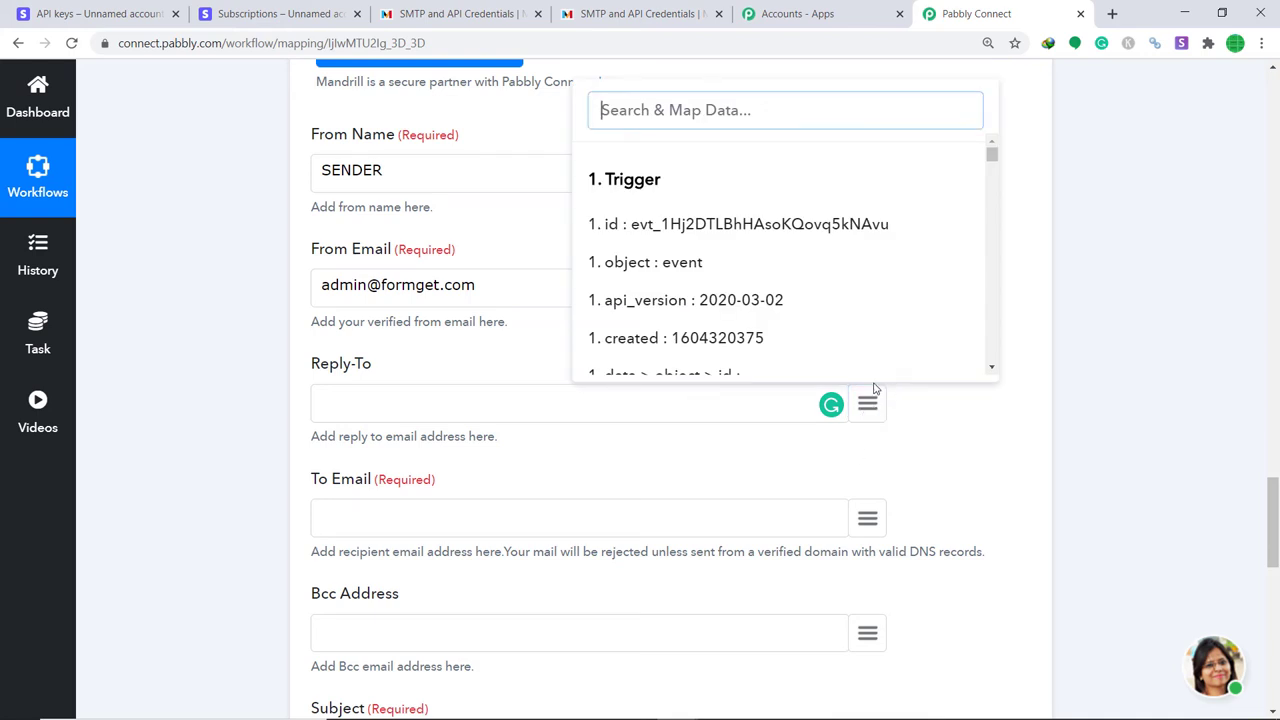
type("name")
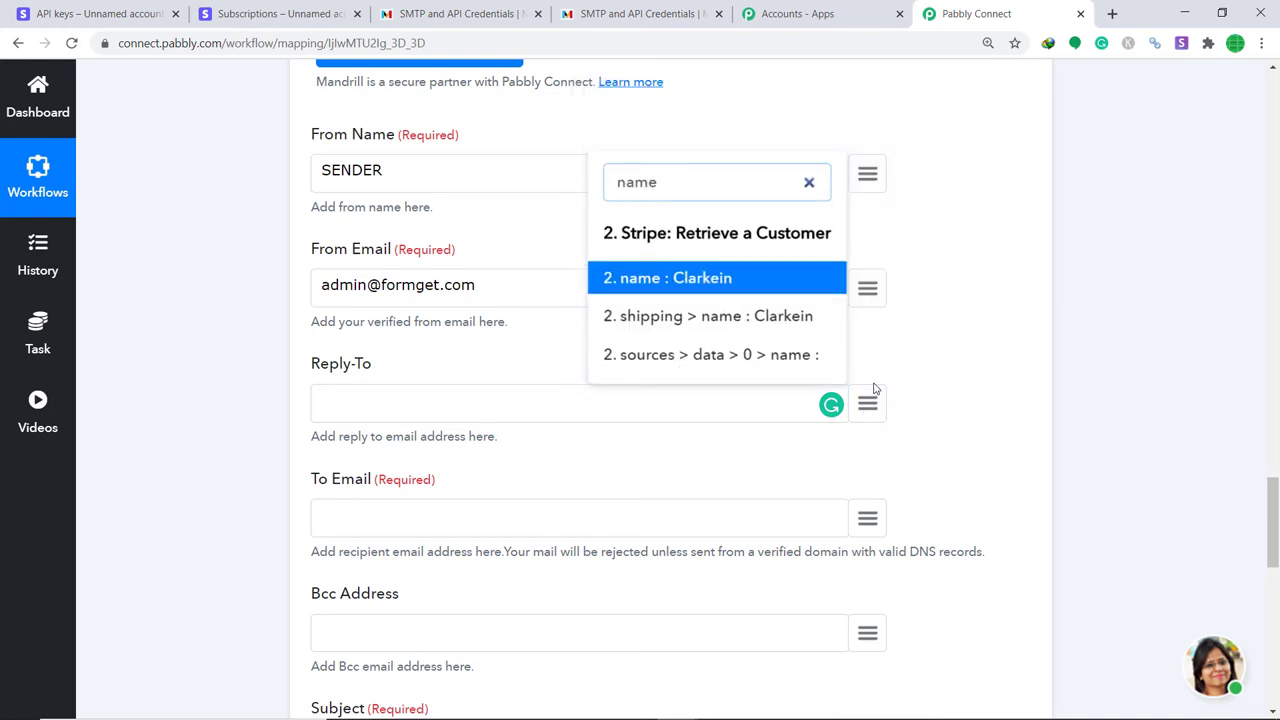
left_click(803, 314)
scroll(780, 330, "down", 3)
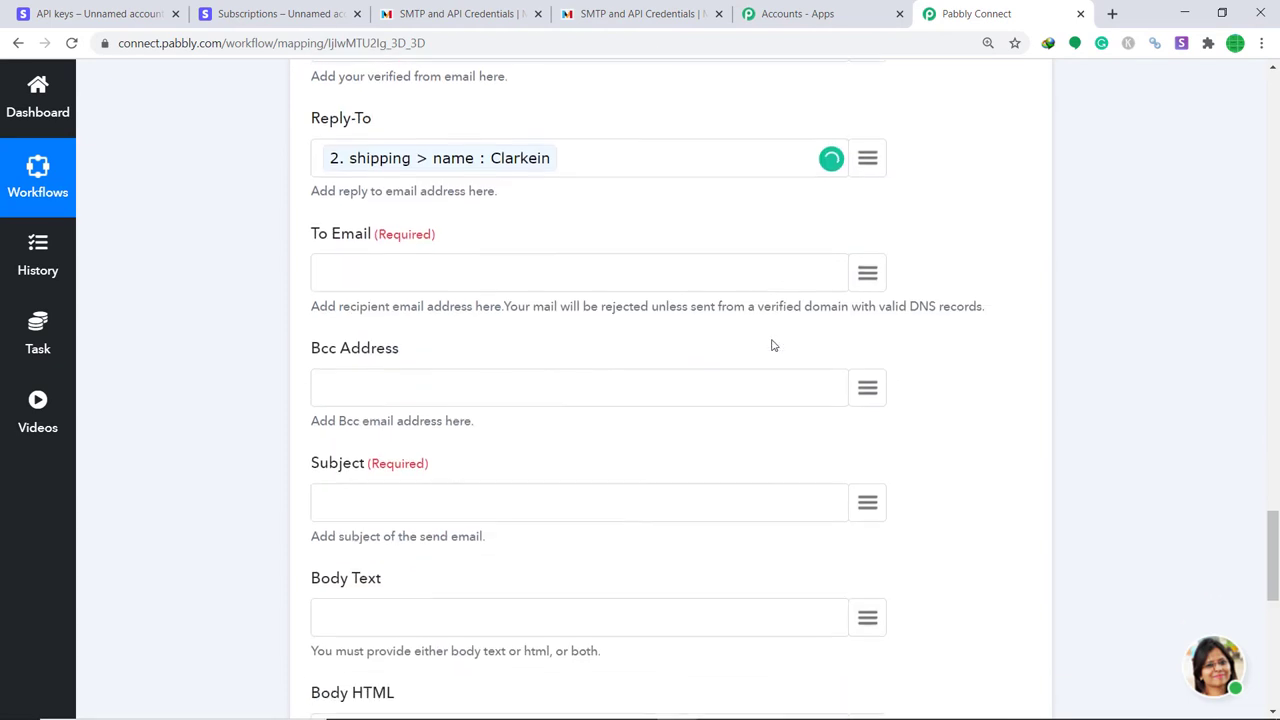
left_click(426, 270)
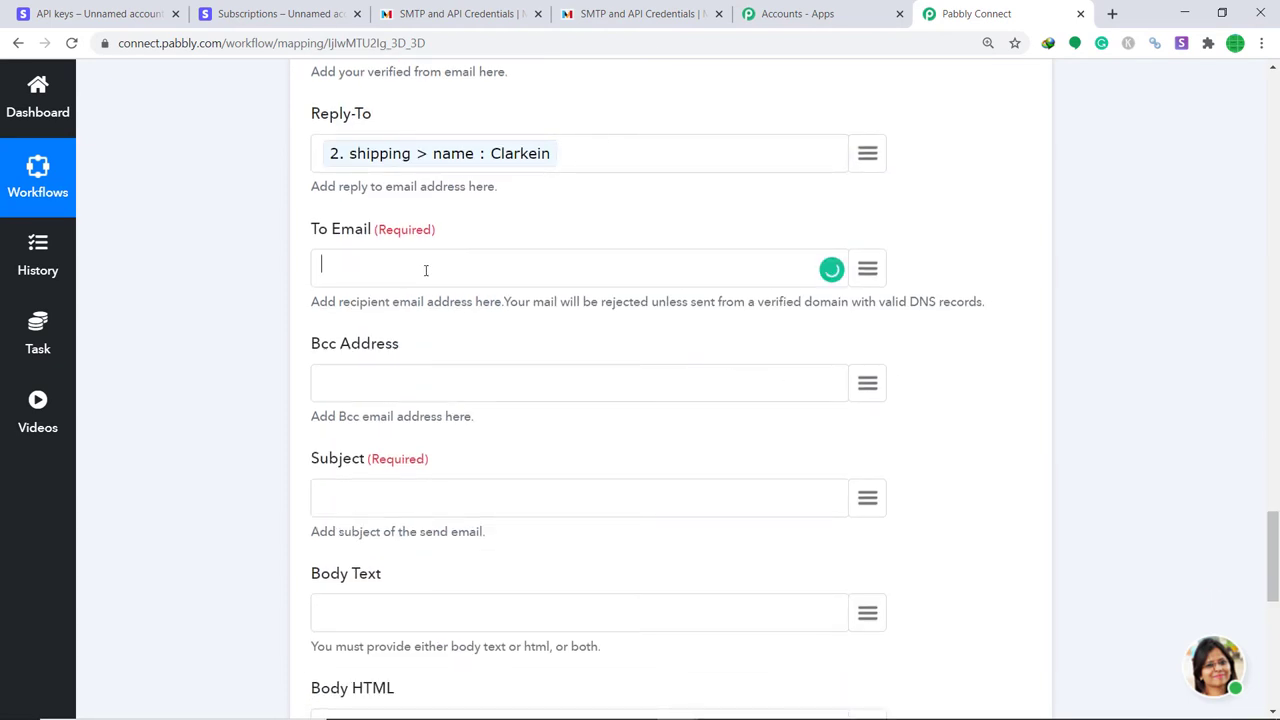
left_click(868, 269)
type("email")
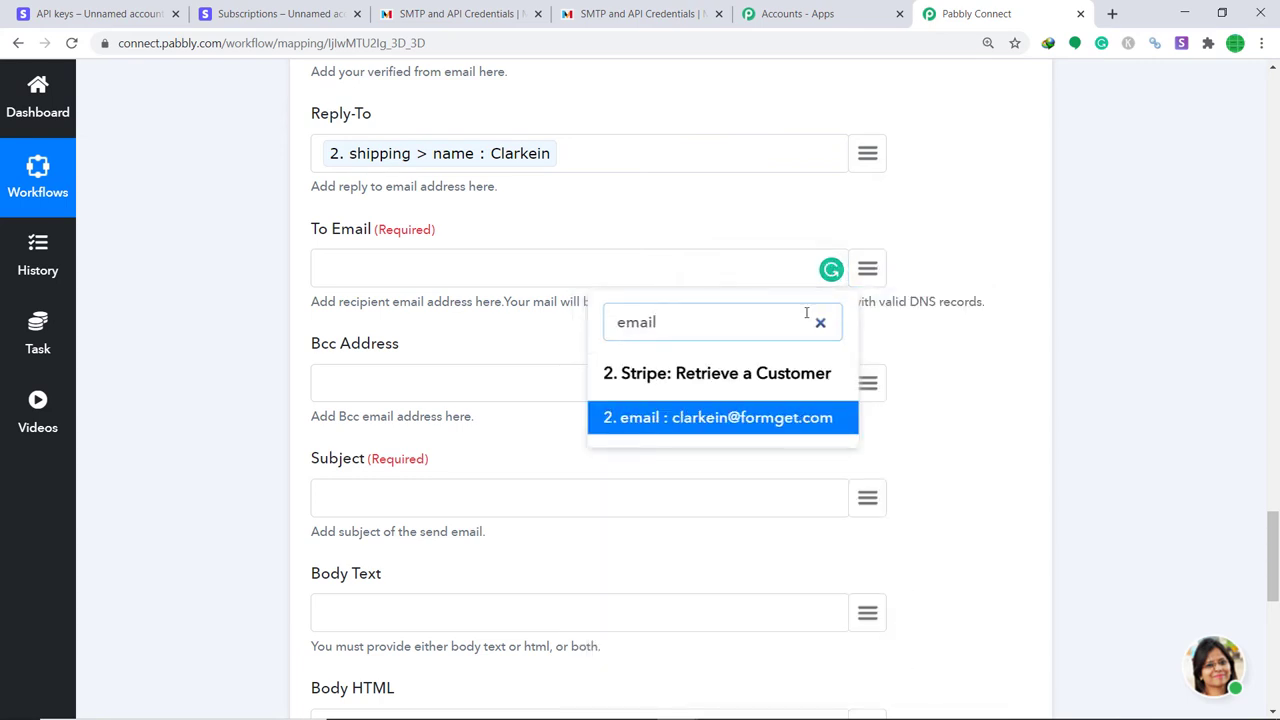
left_click(733, 418)
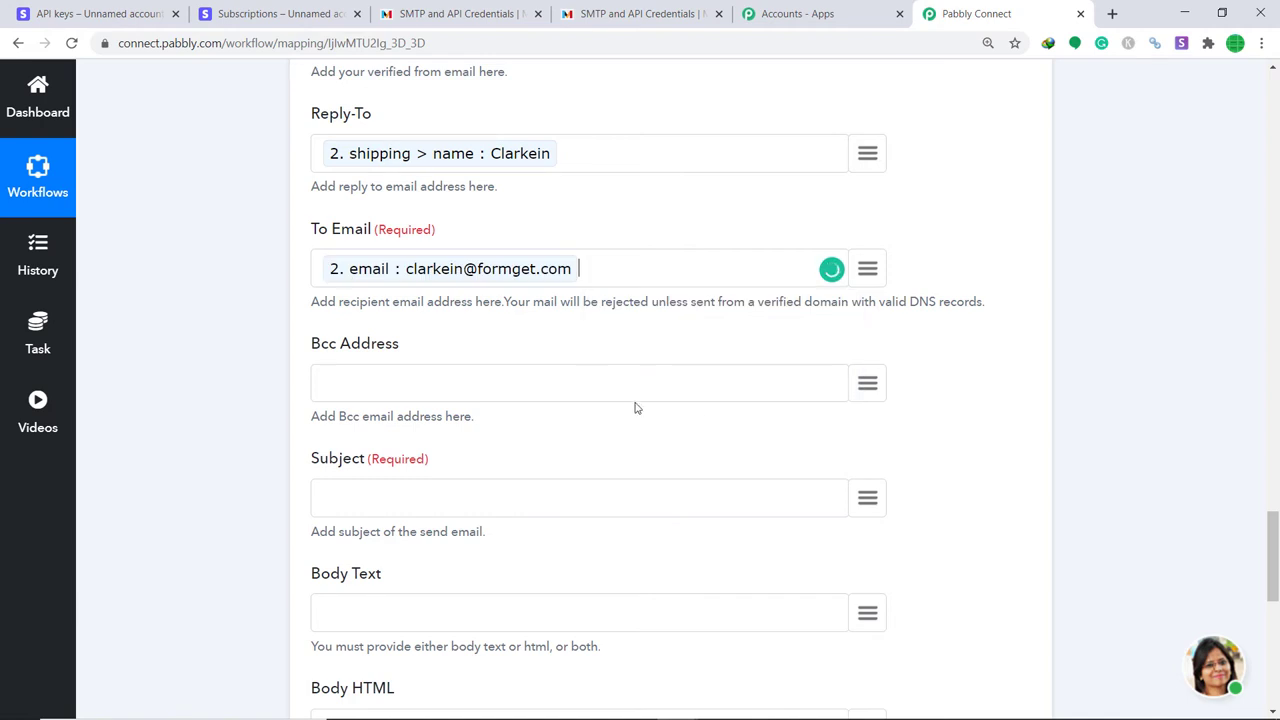
Set the email subject to 'Hey THere'.
scroll(630, 400, "down", 2)
left_click(440, 342)
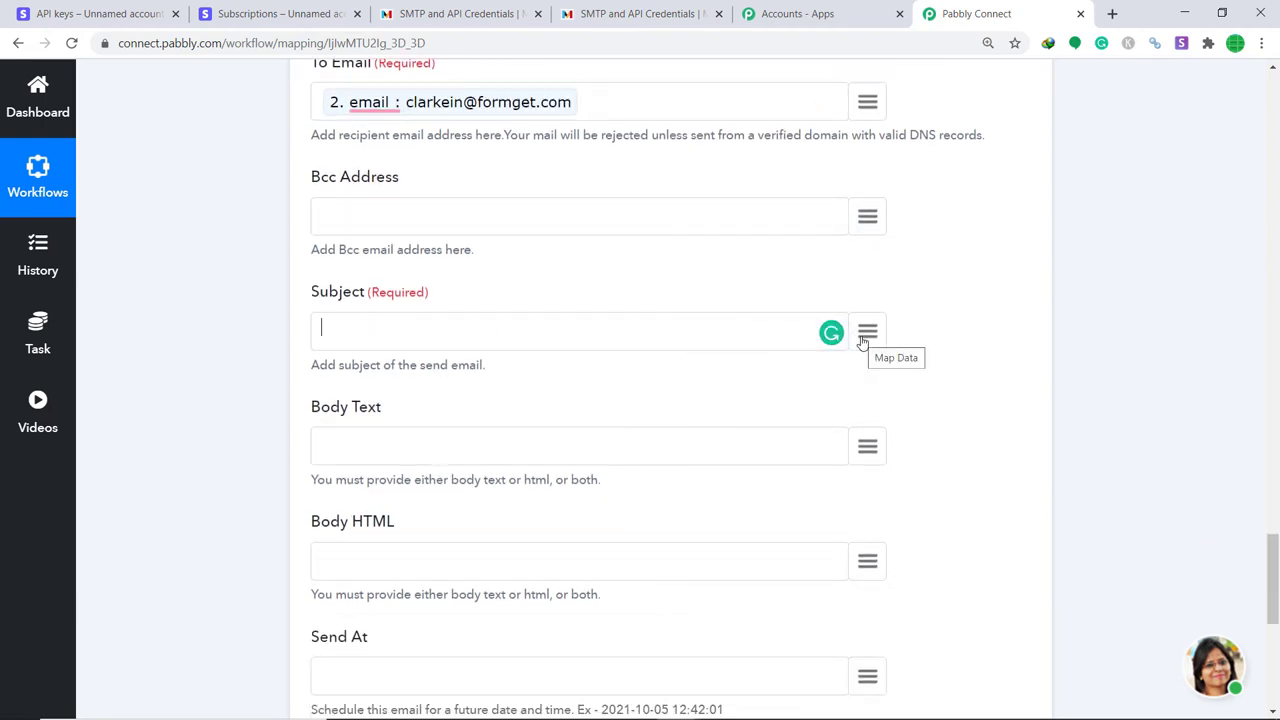
type("H")
key("BackSpace")
type("Hey THere")
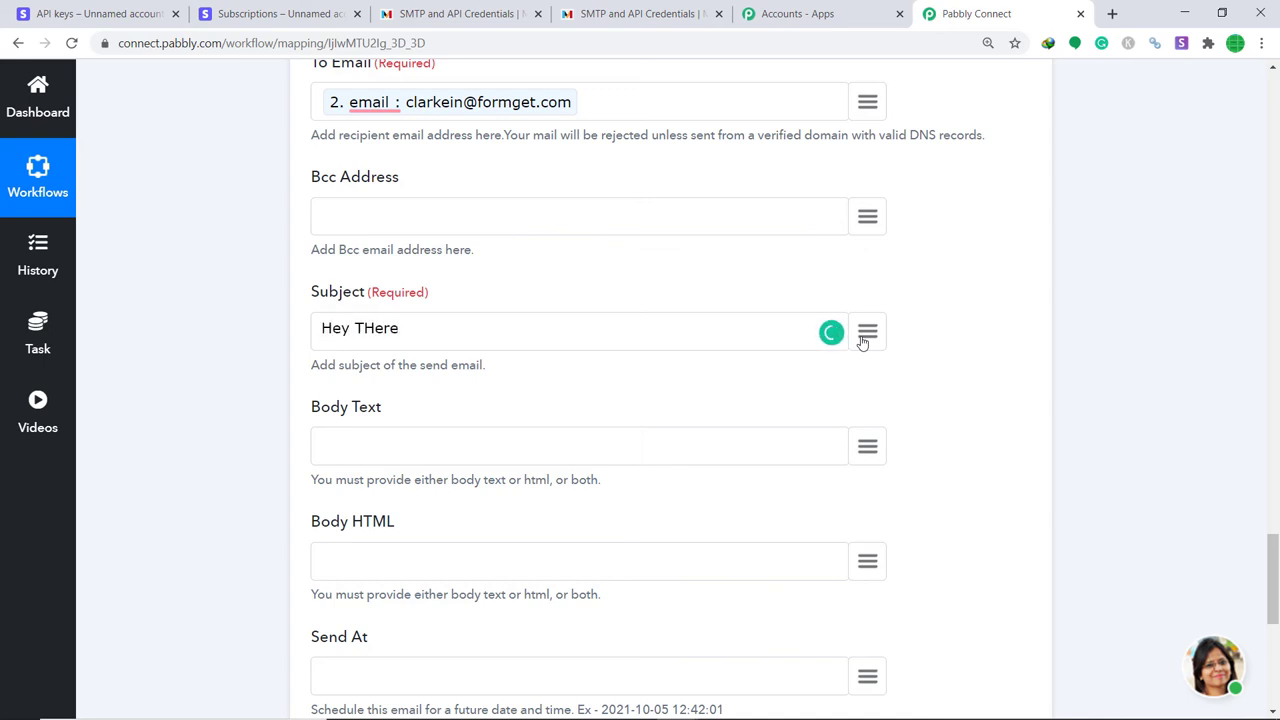
Begin the body with 'Hey there mr/m' followed by the mapped customer name.
scroll(800, 430, "down", 2)
left_click(497, 279)
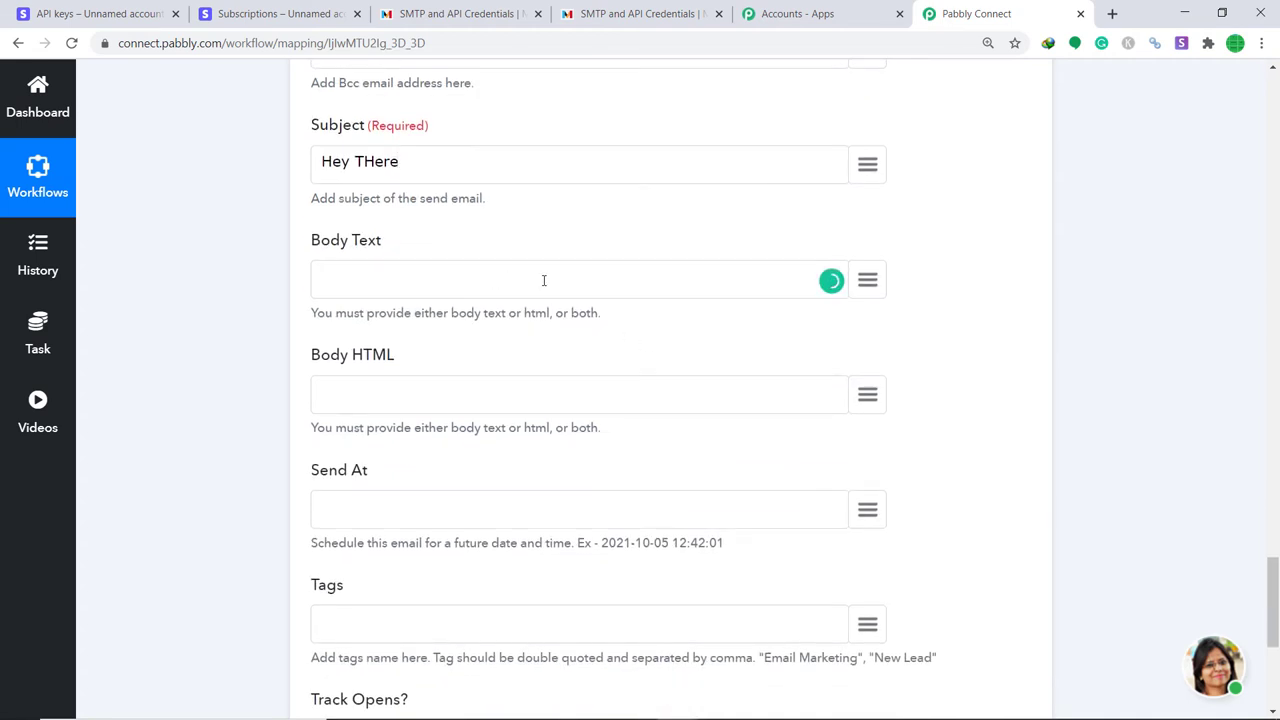
type("Hey there mr/ms")
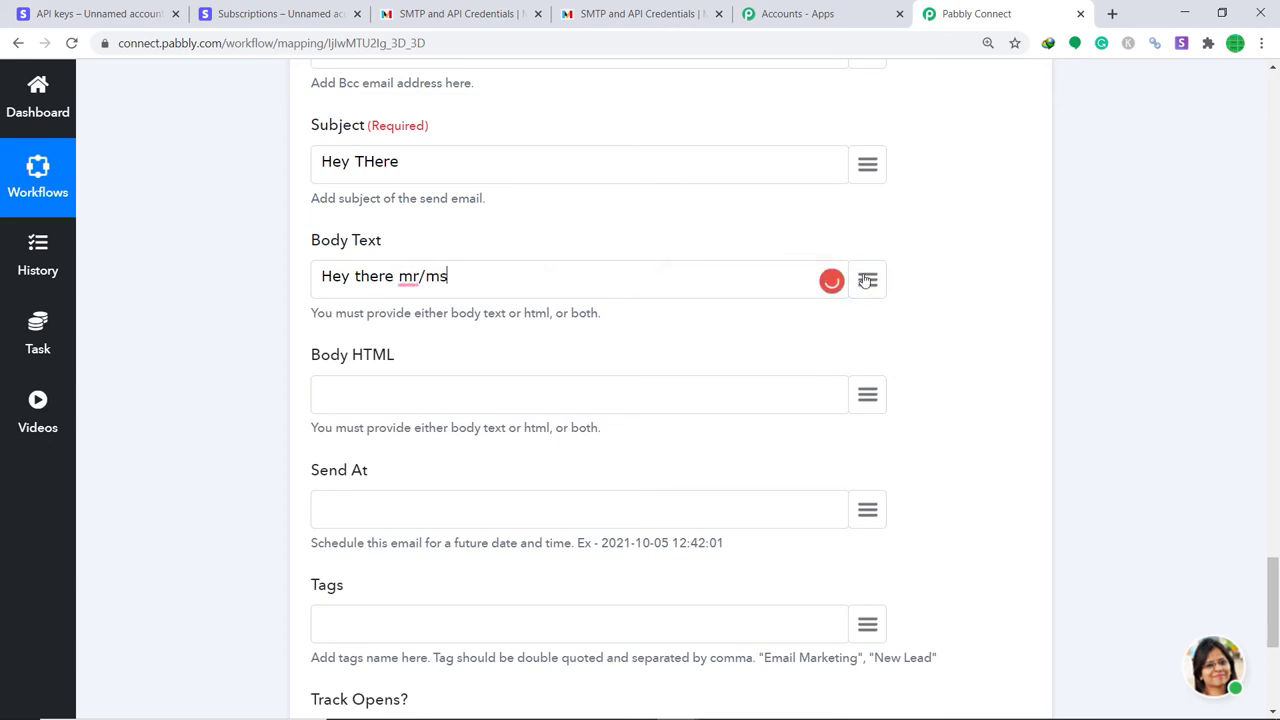
left_click(867, 280)
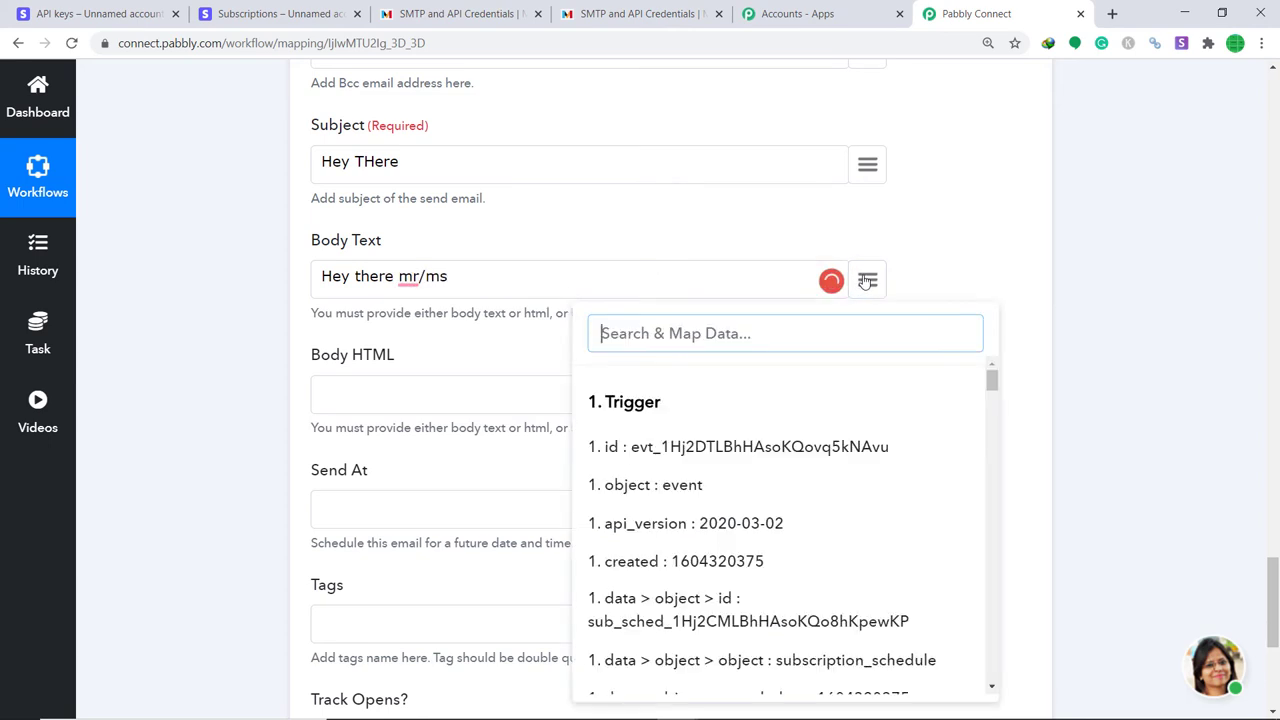
type("clar")
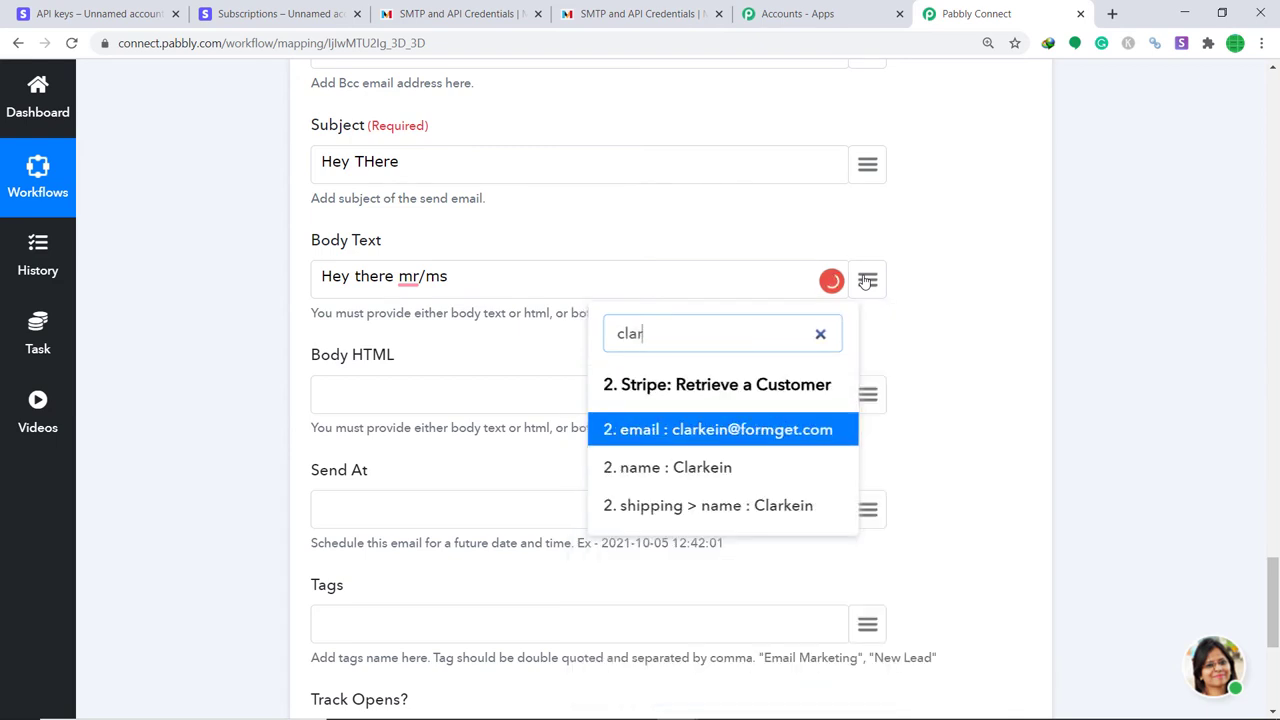
left_click(738, 470)
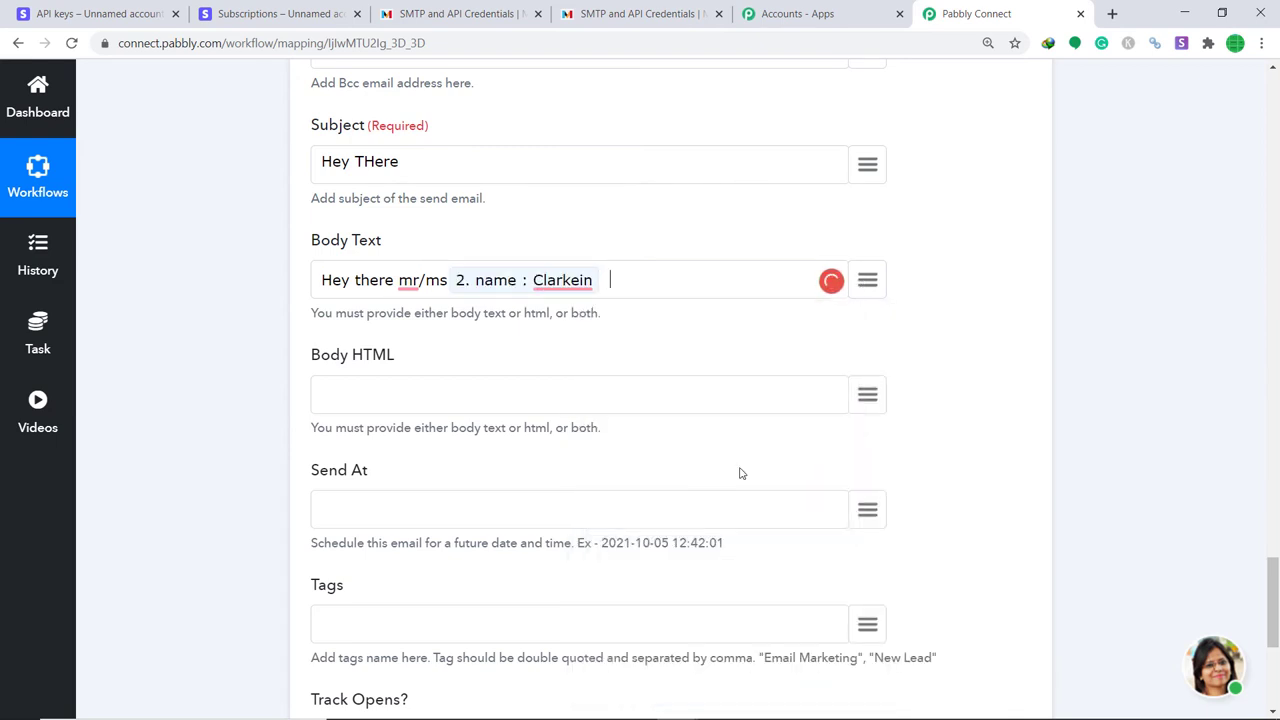
Add the cancellation message about sending details to the mapped customer email.
type("you ha")
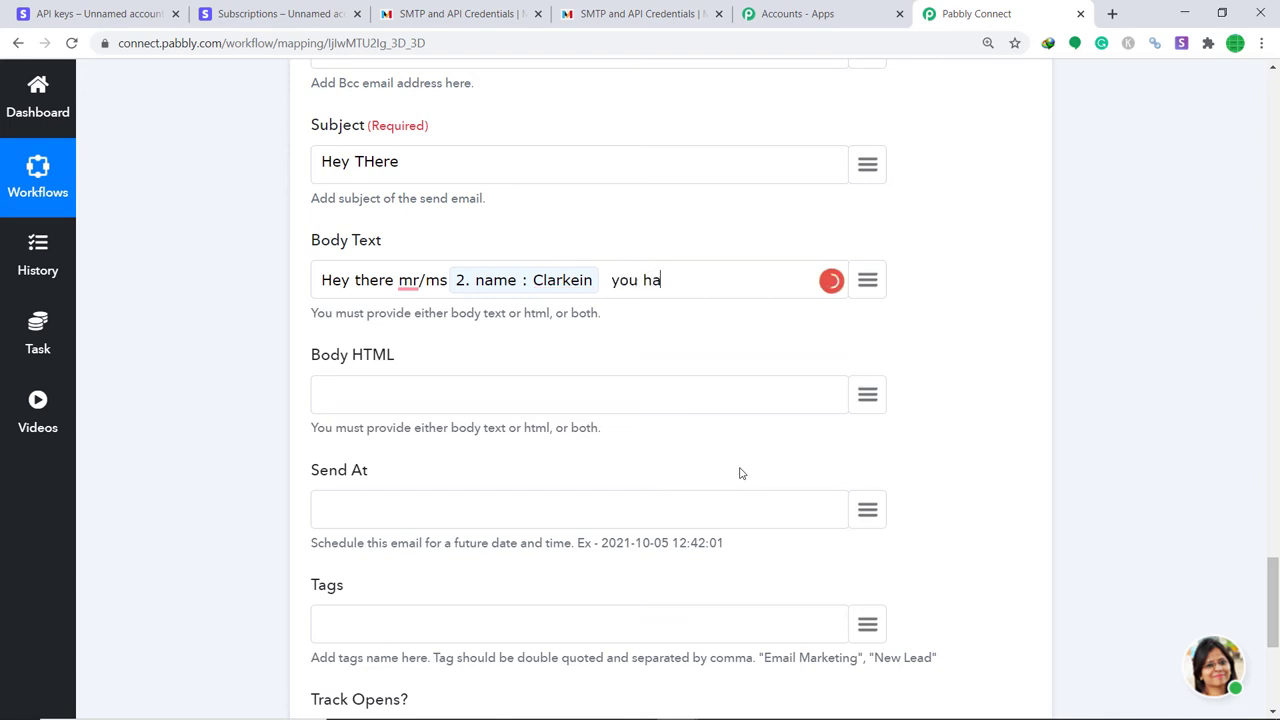
type("ve sequested for")
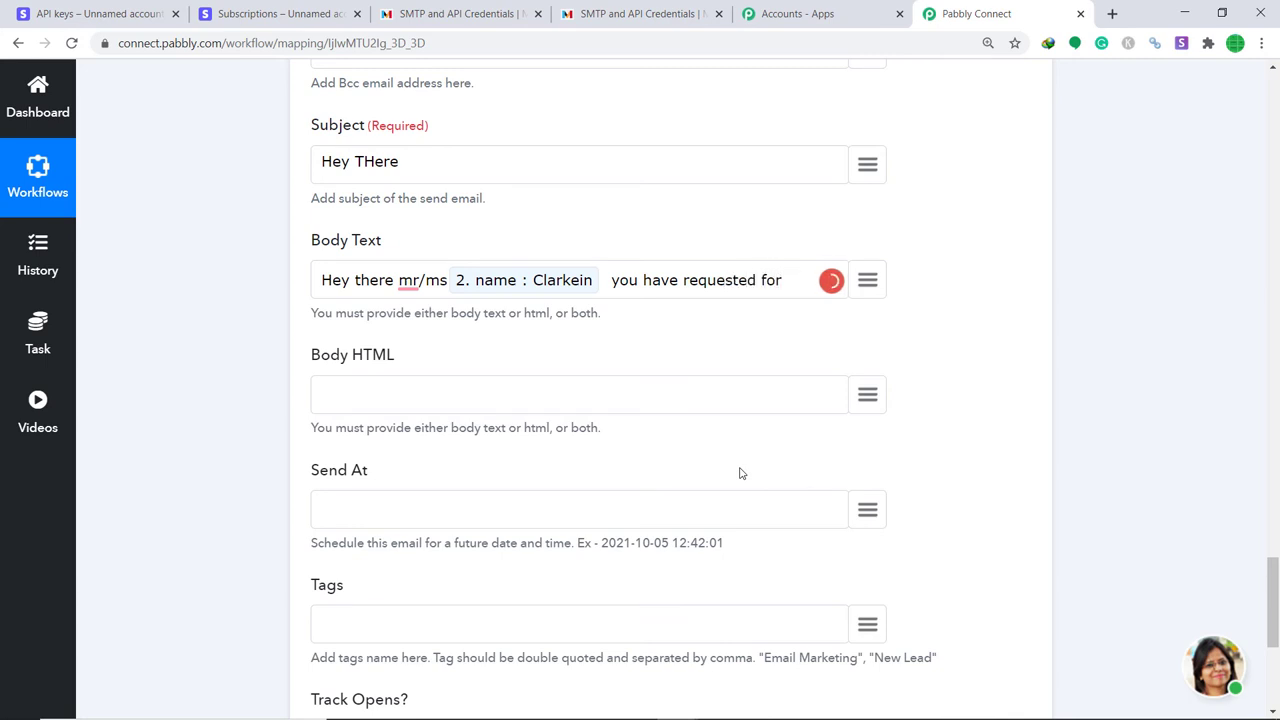
type(" cancelling sub")
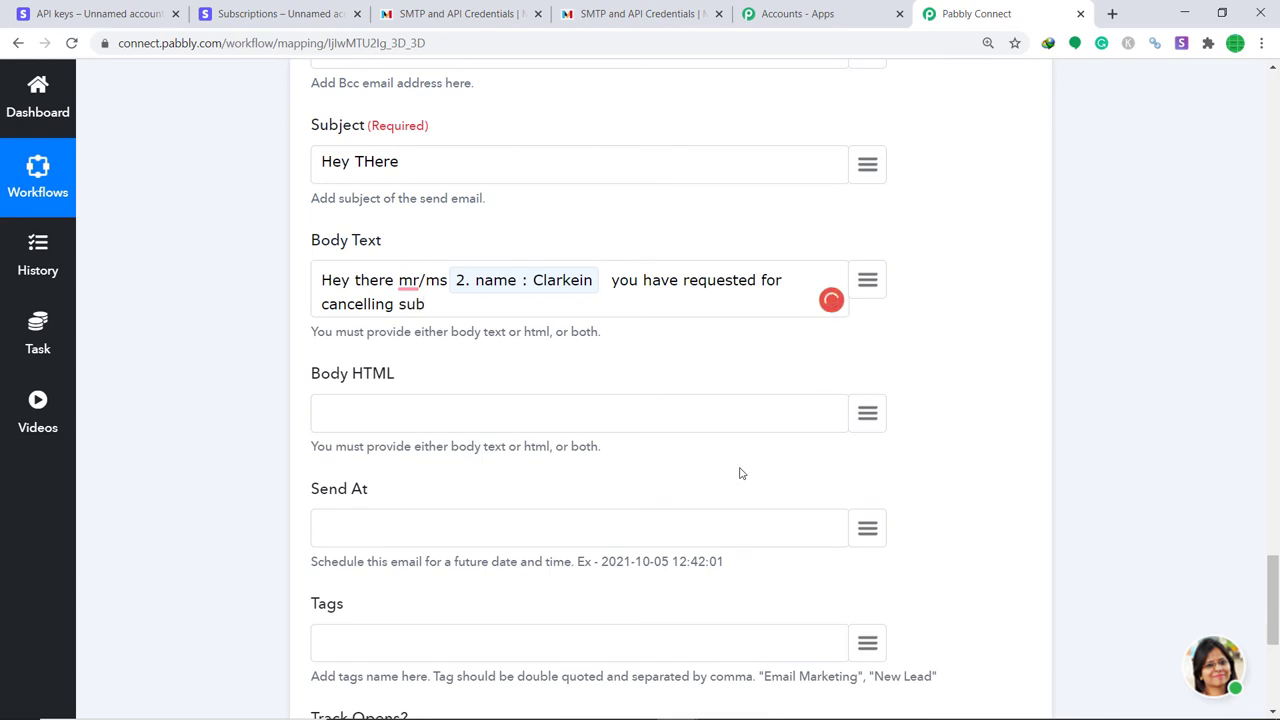
type("scription  so will w")
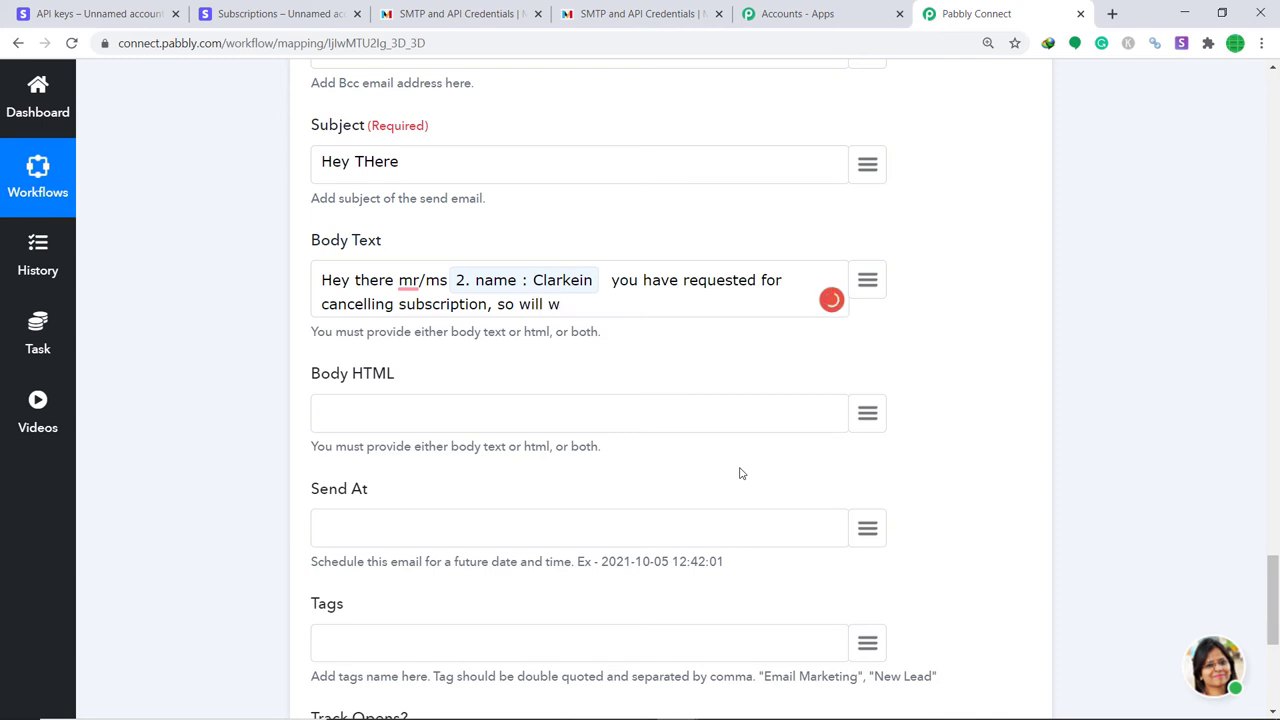
key("BackSpace")
type("are sending the details i")
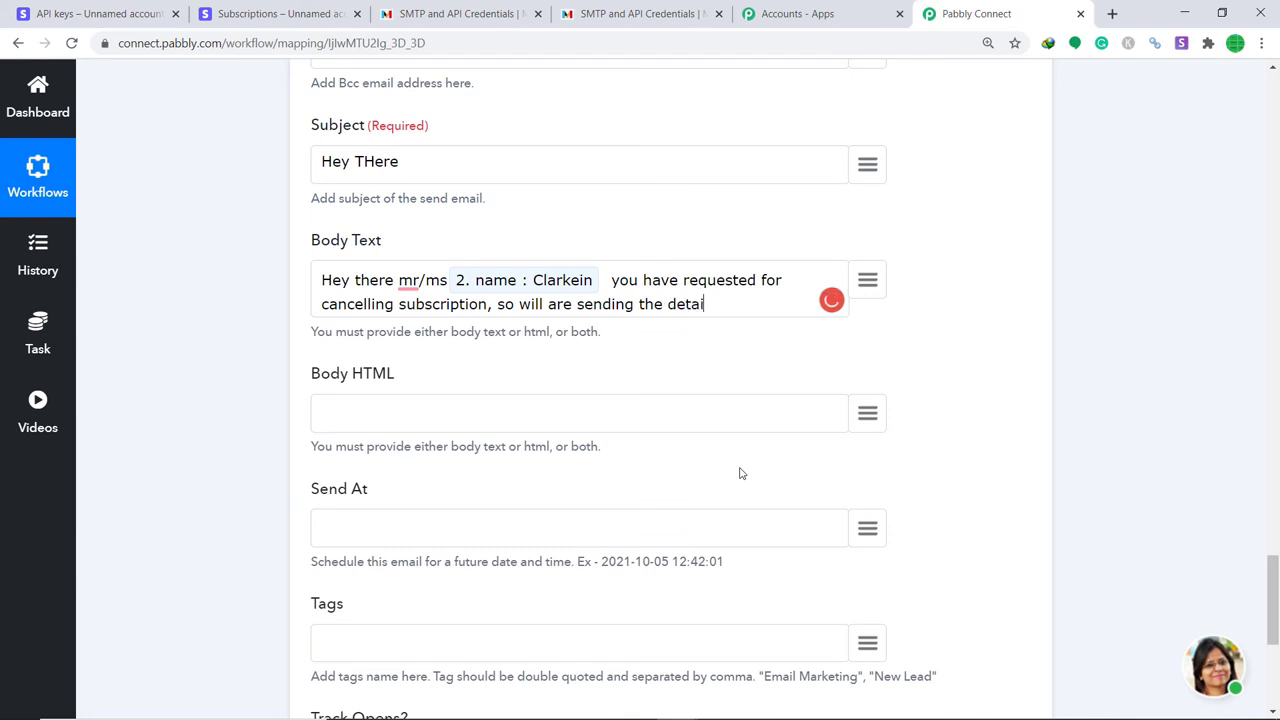
type("n this addres")
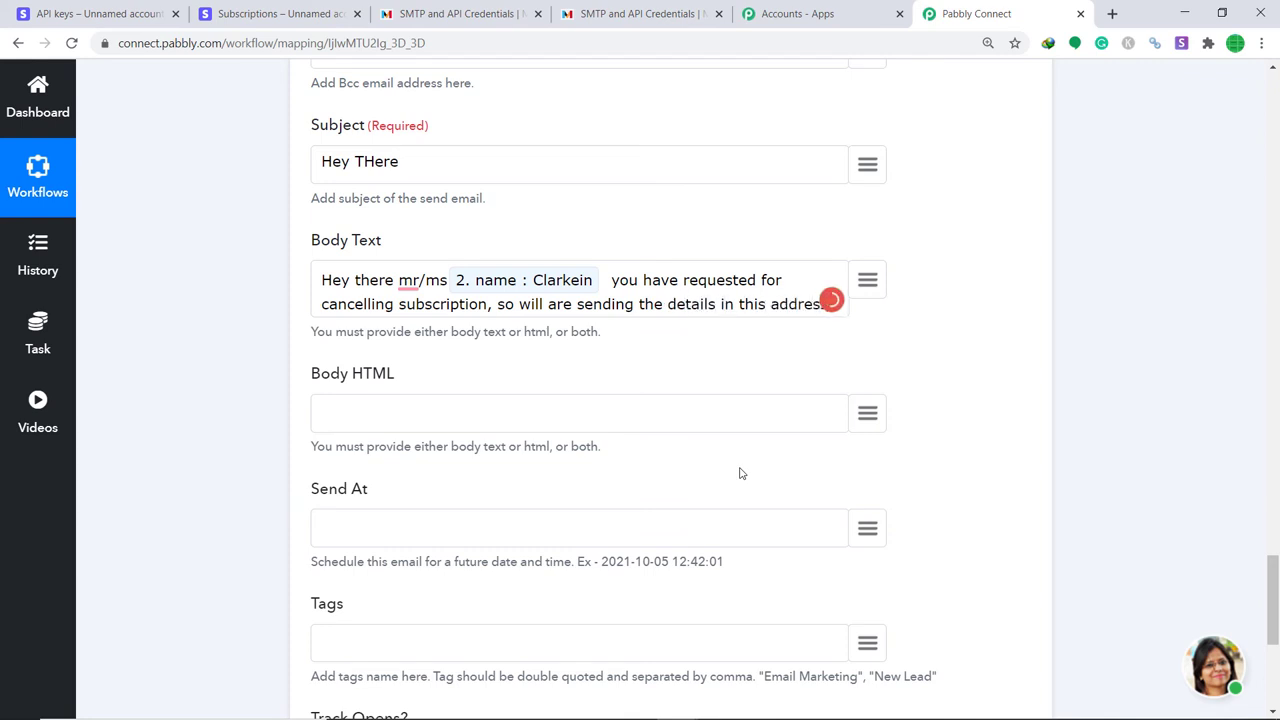
left_click(870, 283)
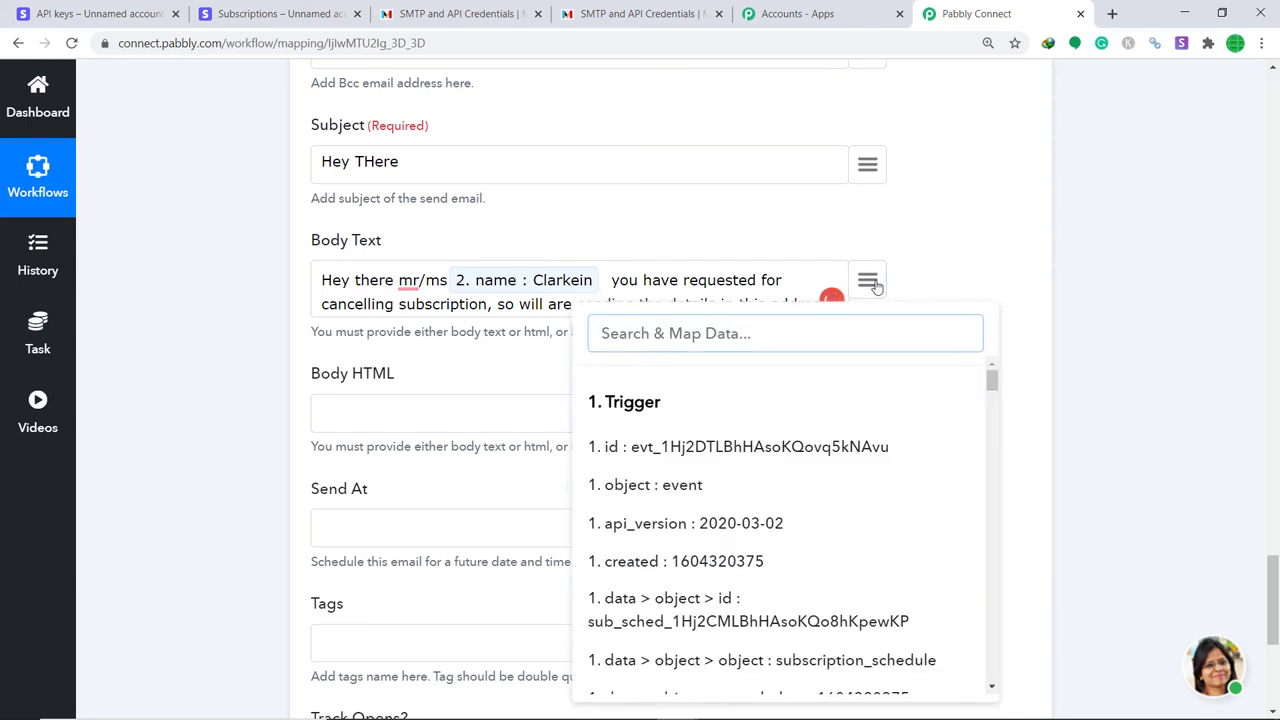
type("email")
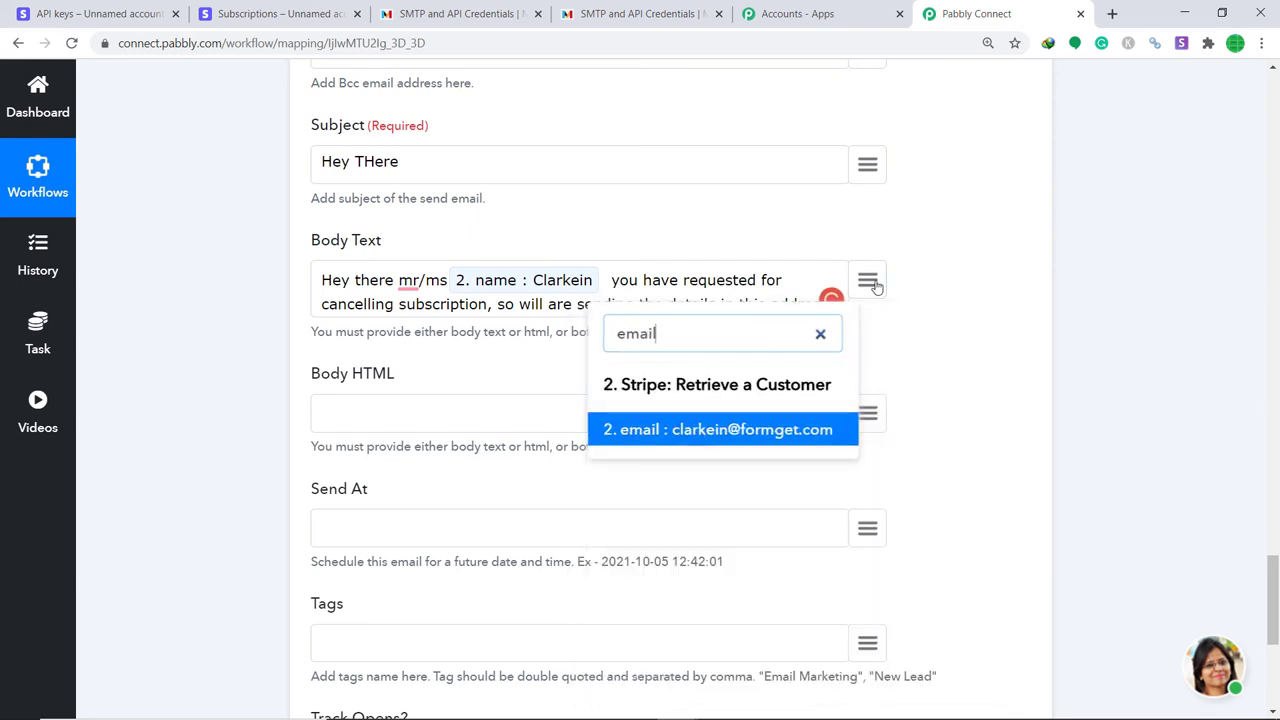
left_click(737, 437)
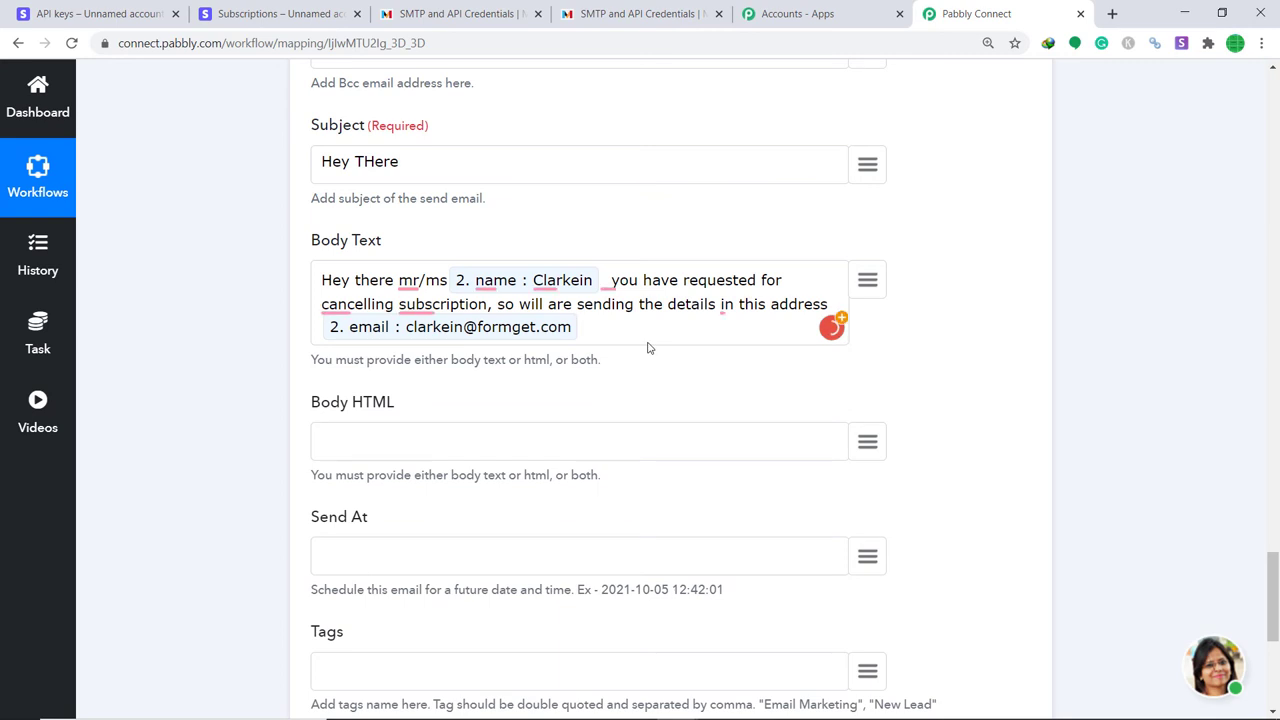
Add 'and product was' with the mapped invoice_prefix, ending with 'Thanks again'.
type("an")
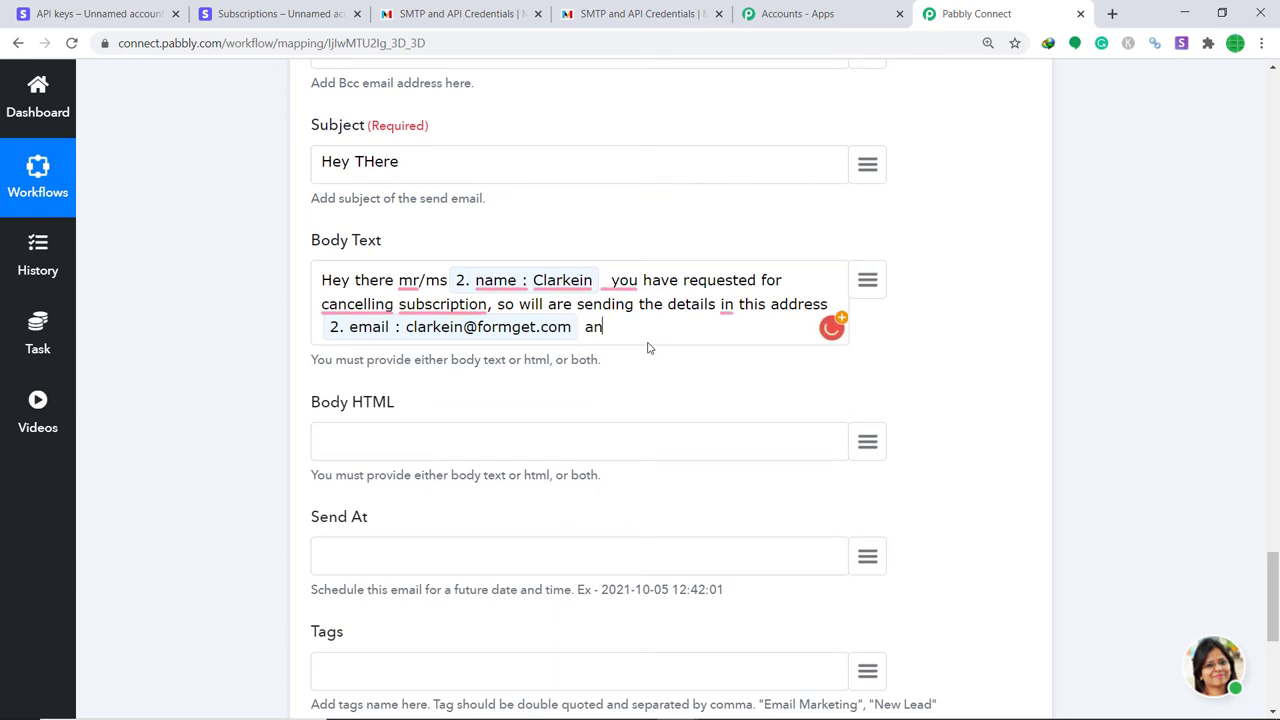
type("d product was")
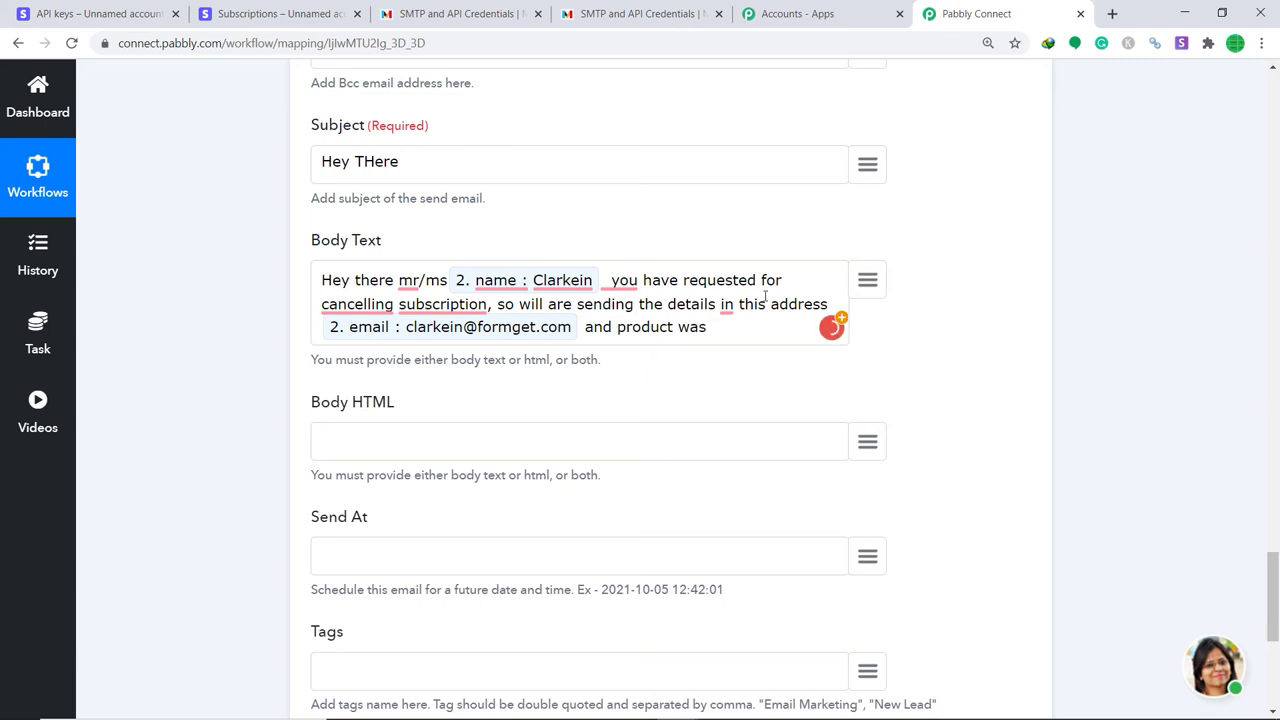
left_click(874, 294)
type("pr")
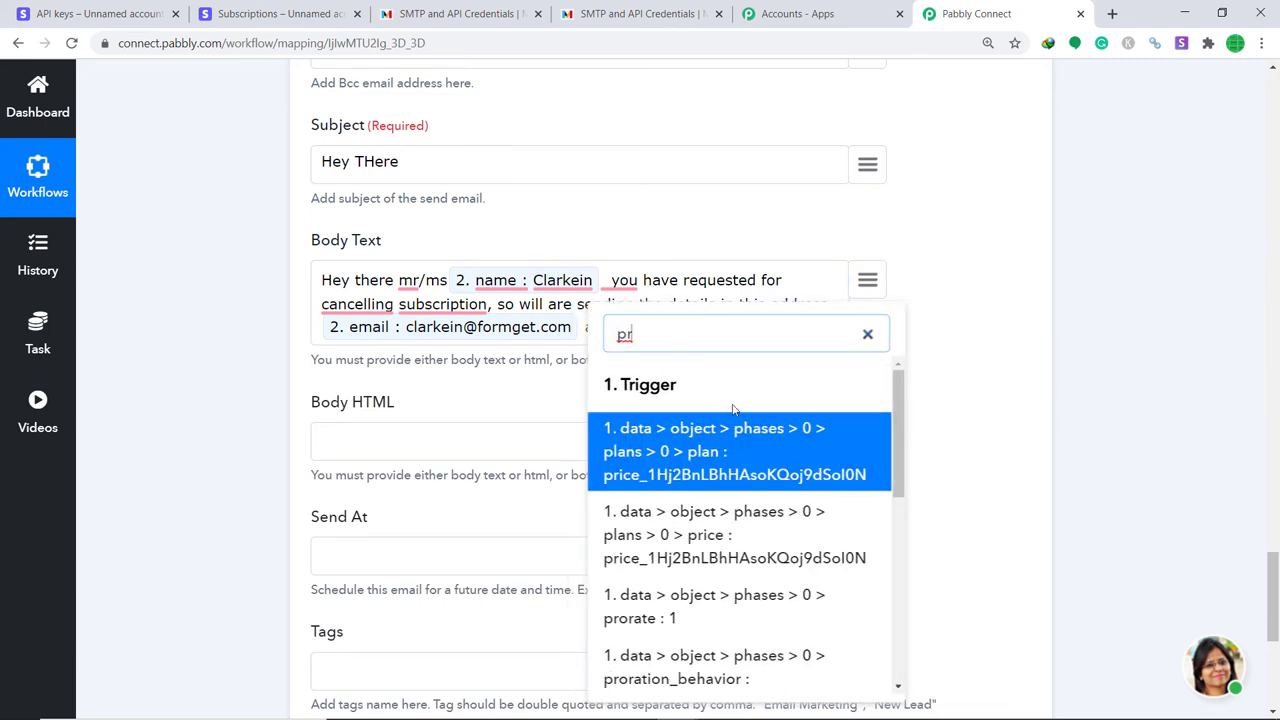
scroll(705, 525, "down", 10)
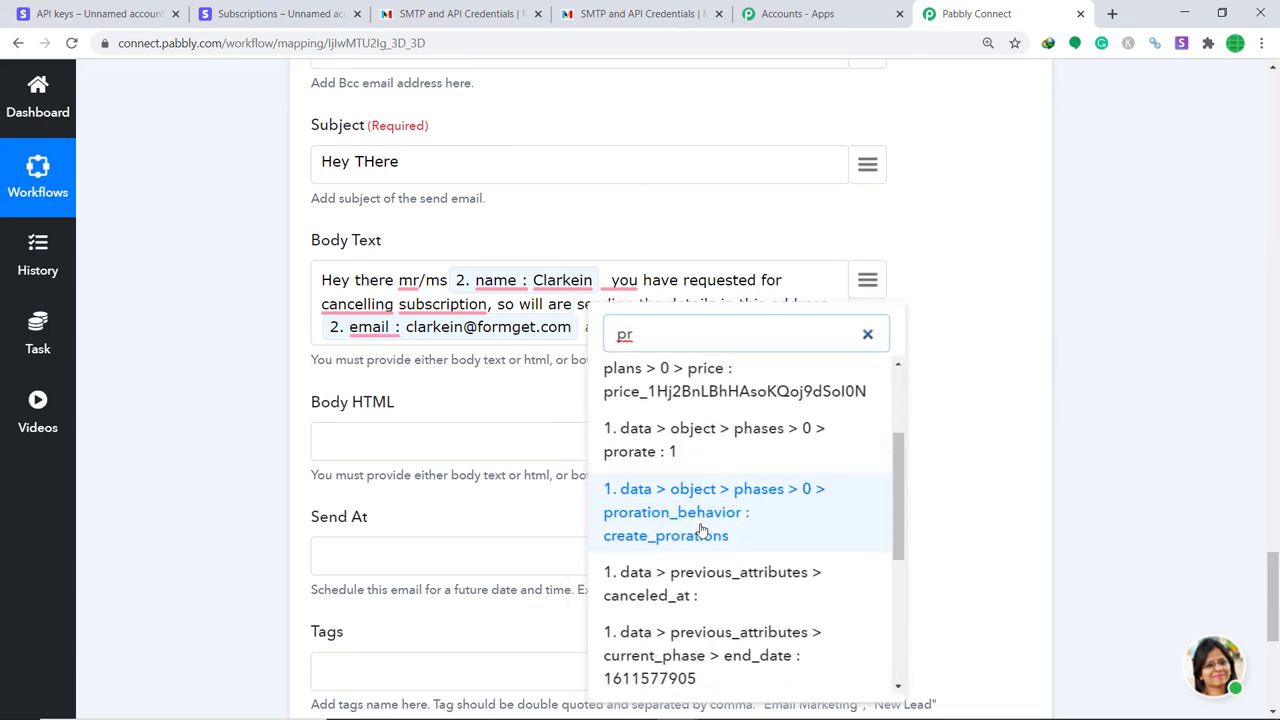
scroll(717, 516, "down", 1)
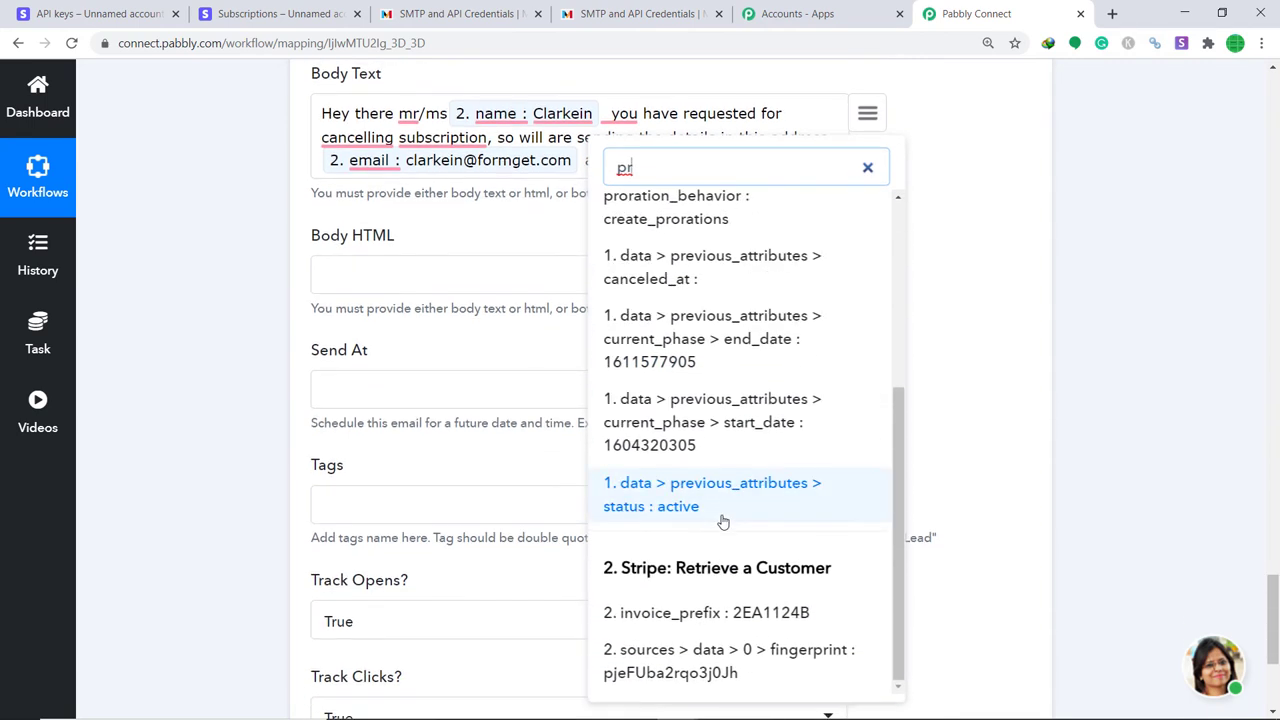
left_click(717, 607)
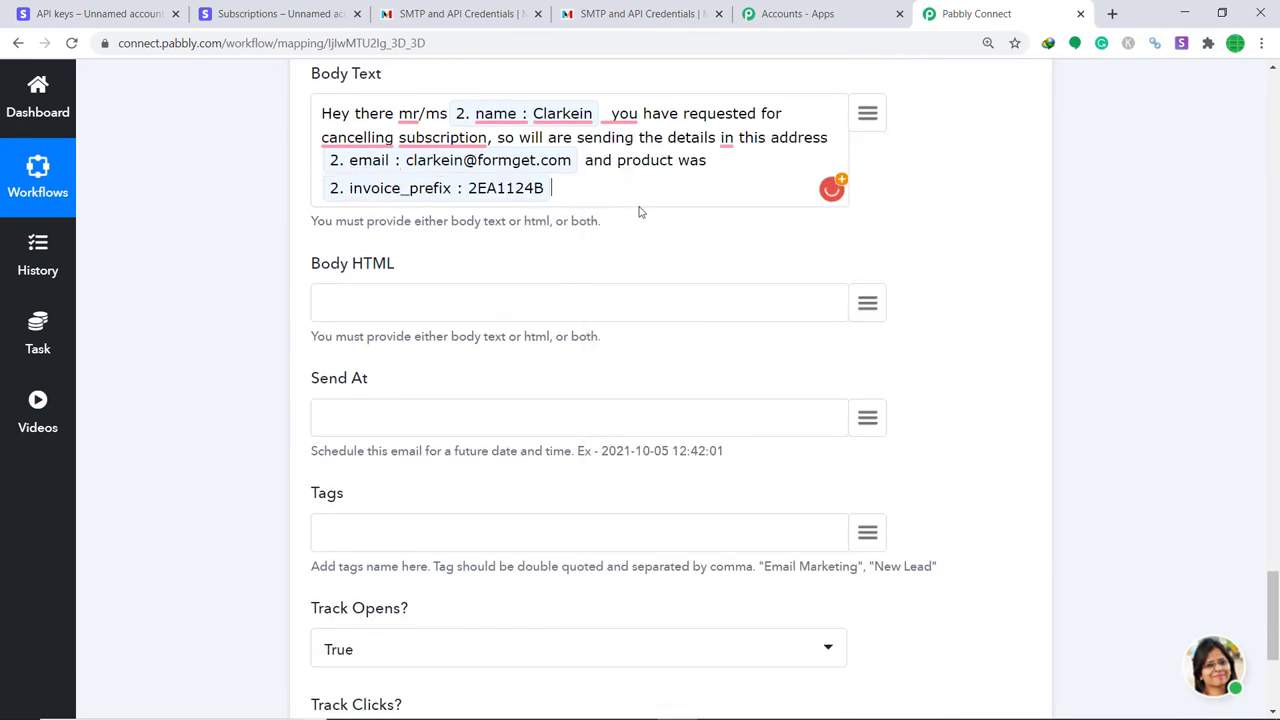
type("Thanks again")
Save the Mandrill step and send a test request, confirming the response status is 'sent'.
scroll(640, 212, "down", 3)
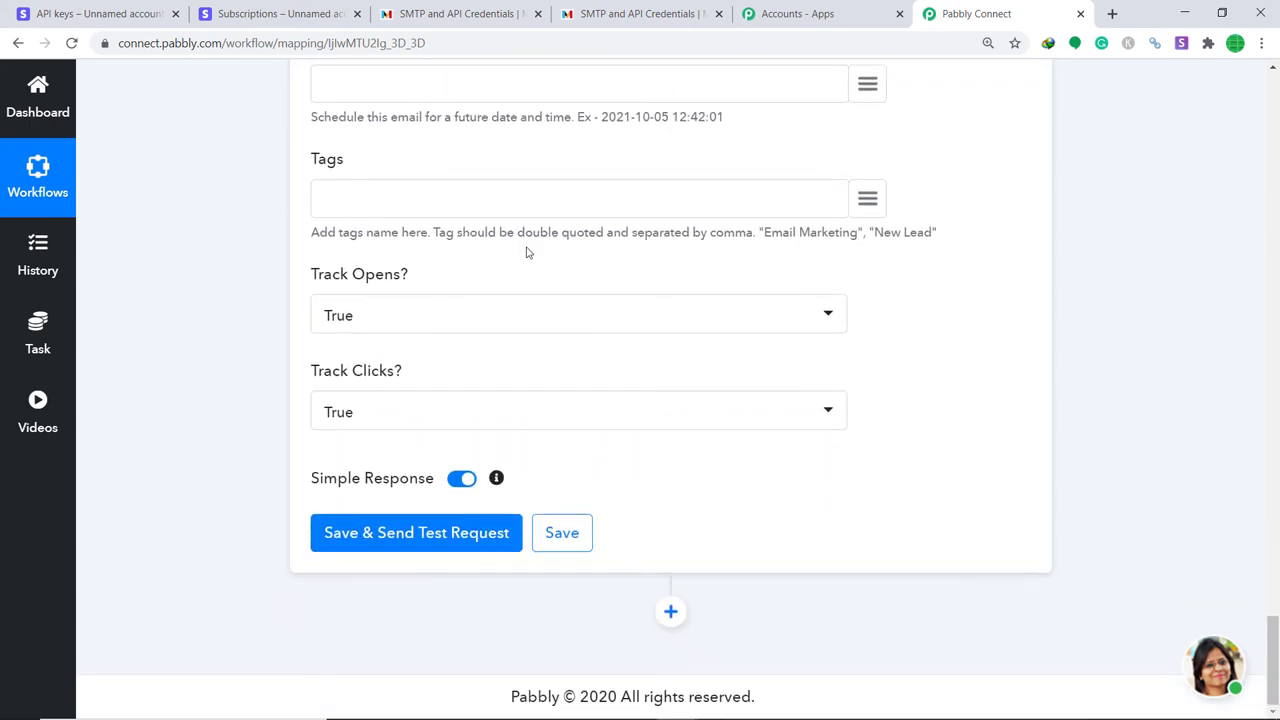
left_click(388, 534)
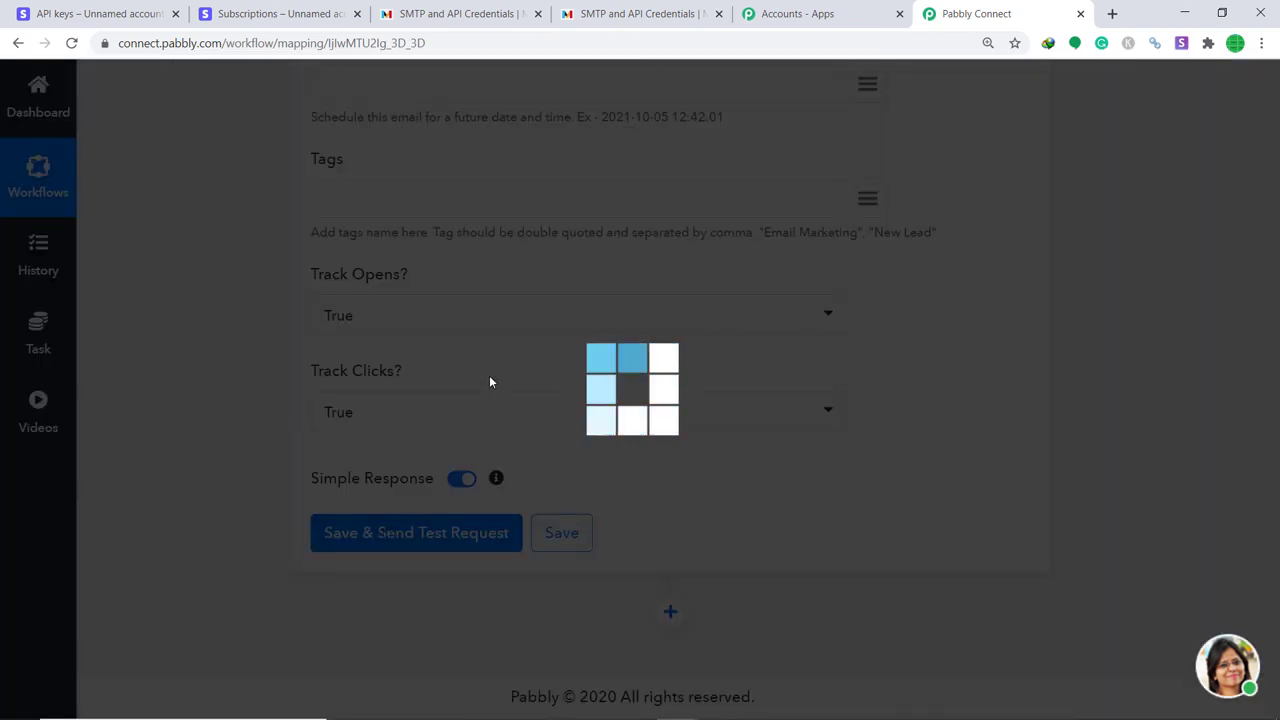
scroll(575, 371, "down", 3)
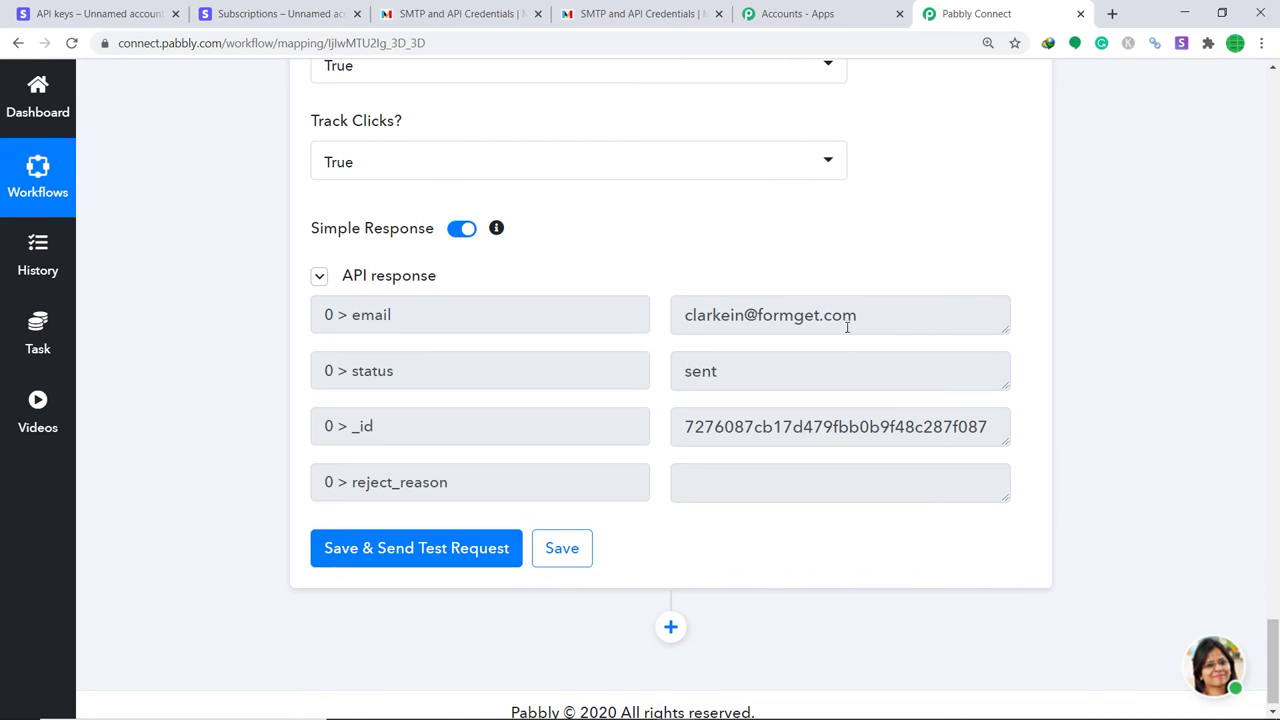
left_click(636, 14)
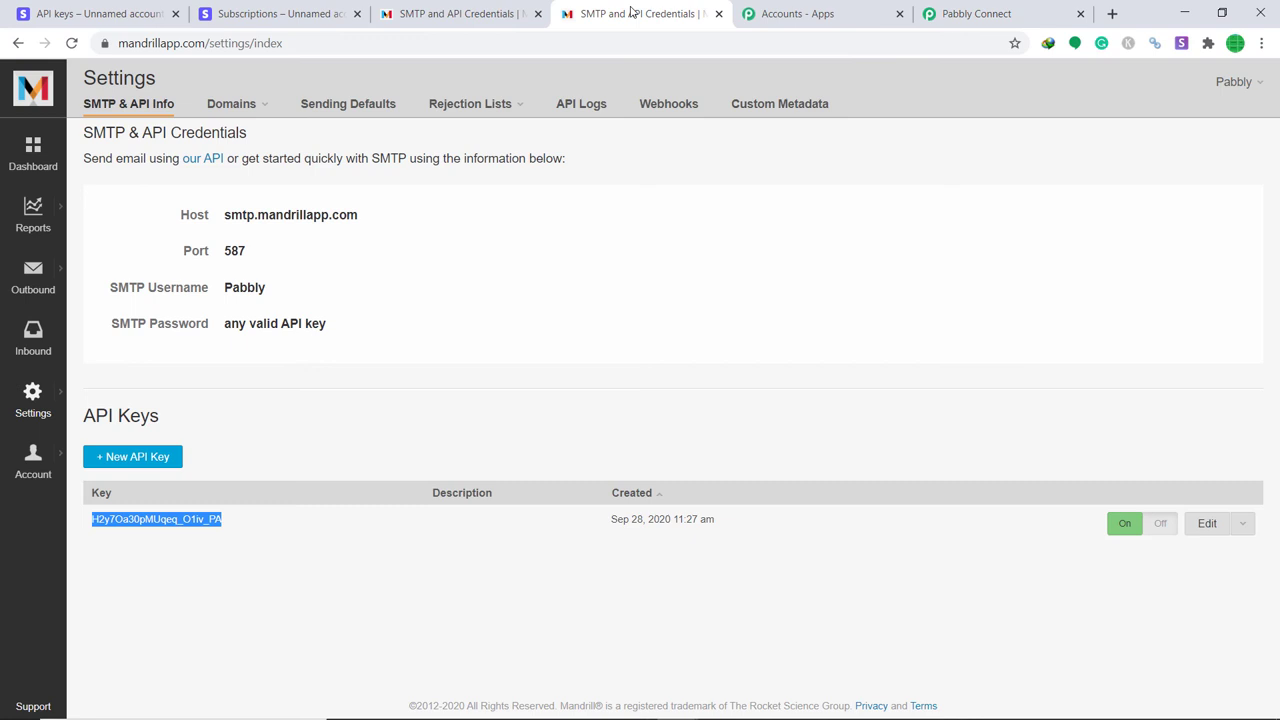
Reload Mandrill's Outbound Activity, find the Delivered 'Hey THere' test email, and review its content.
left_click(503, 8)
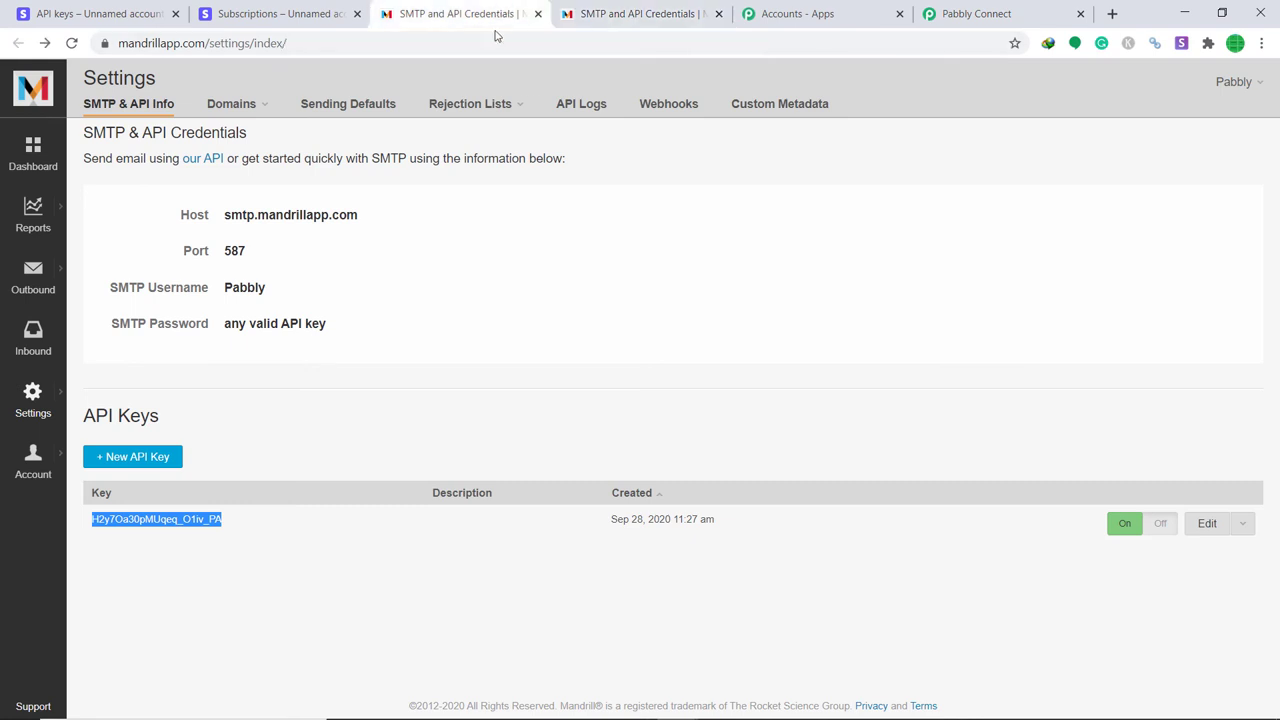
left_click(30, 277)
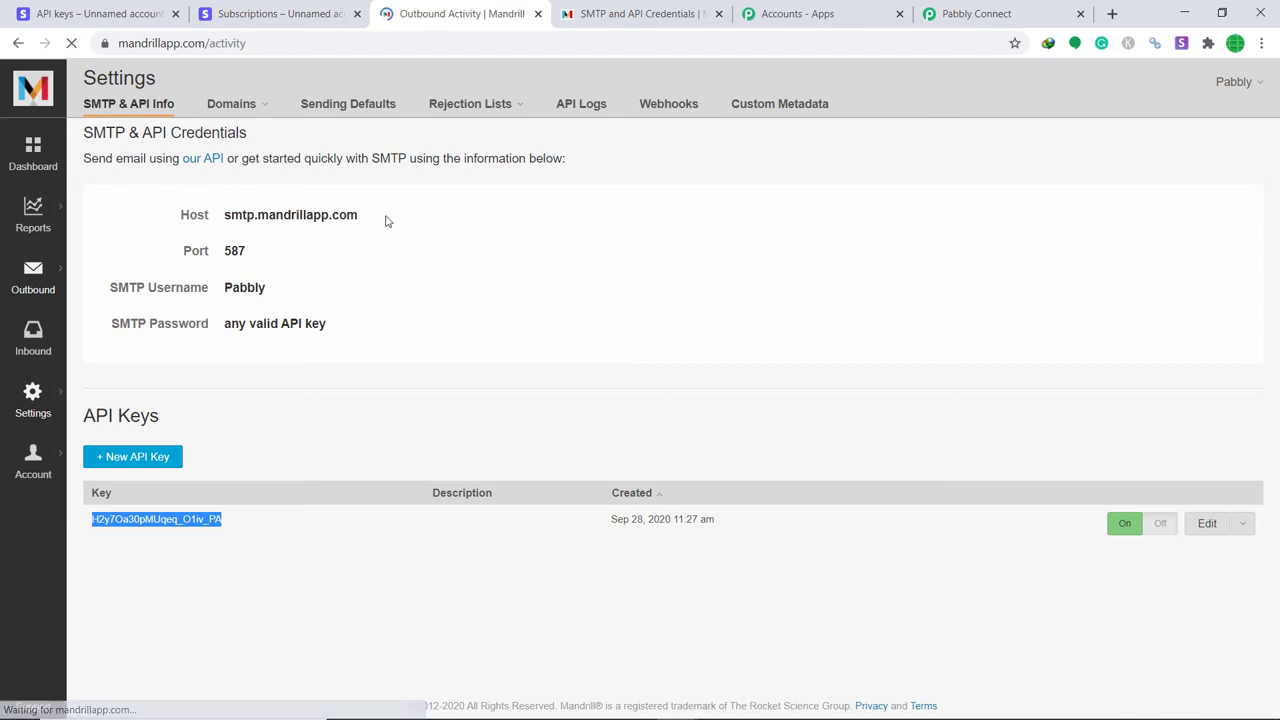
scroll(537, 286, "down", 2)
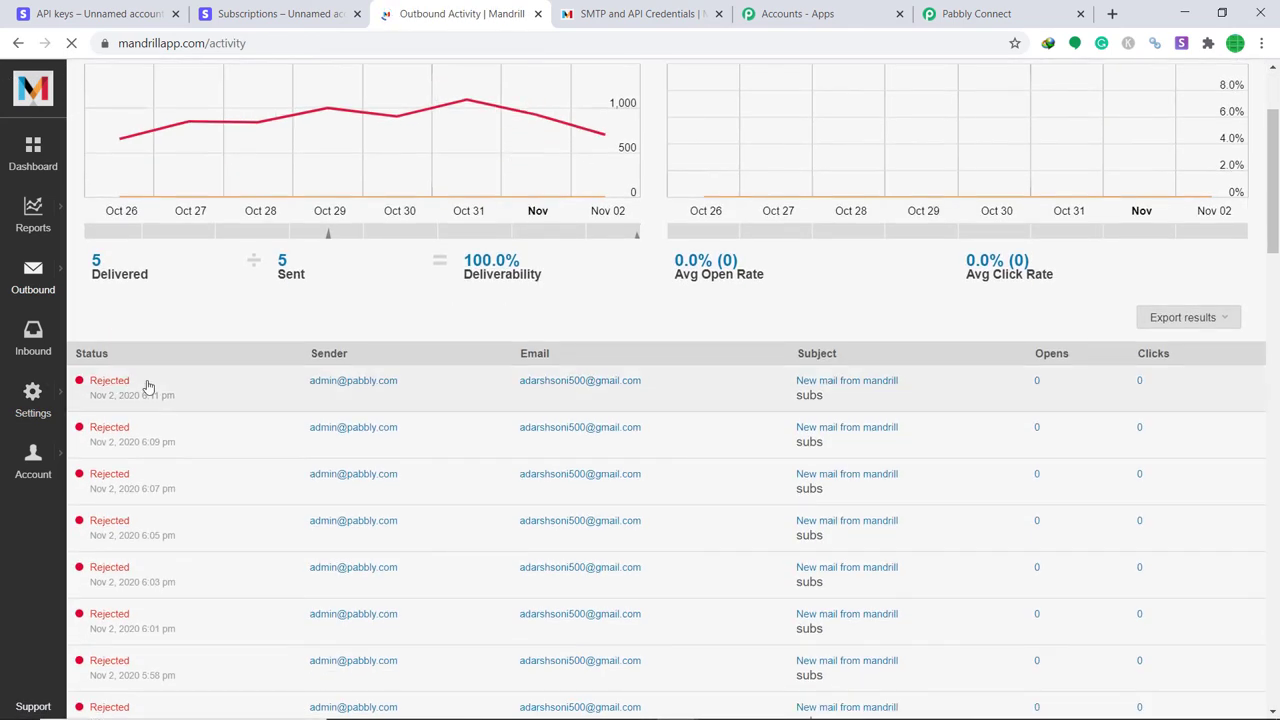
scroll(313, 236, "up", 2)
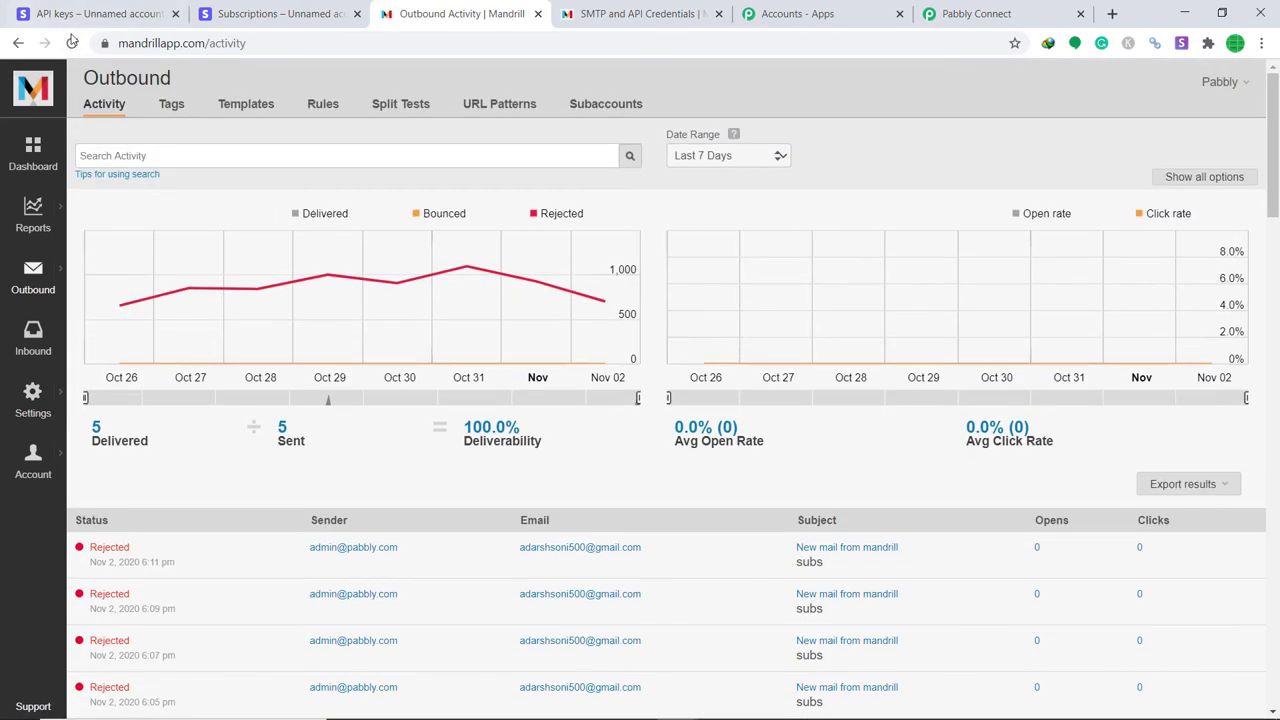
left_click(565, 112)
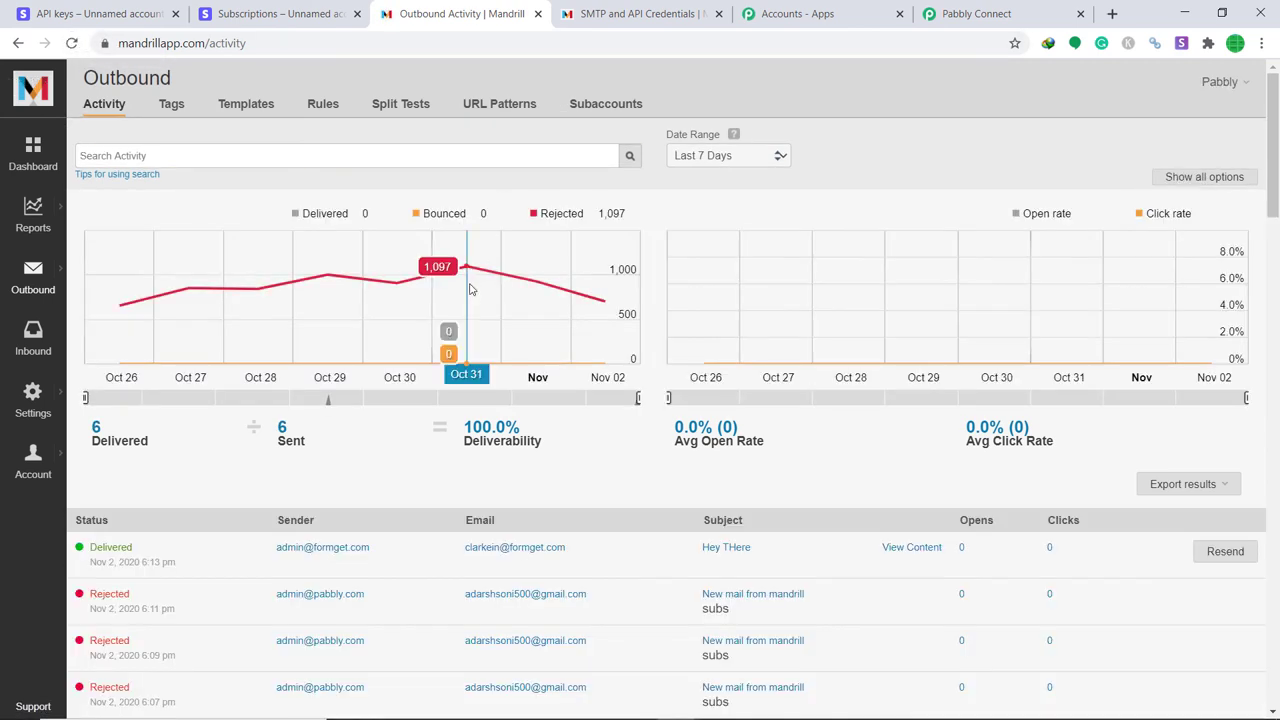
scroll(474, 312, "down", 1)
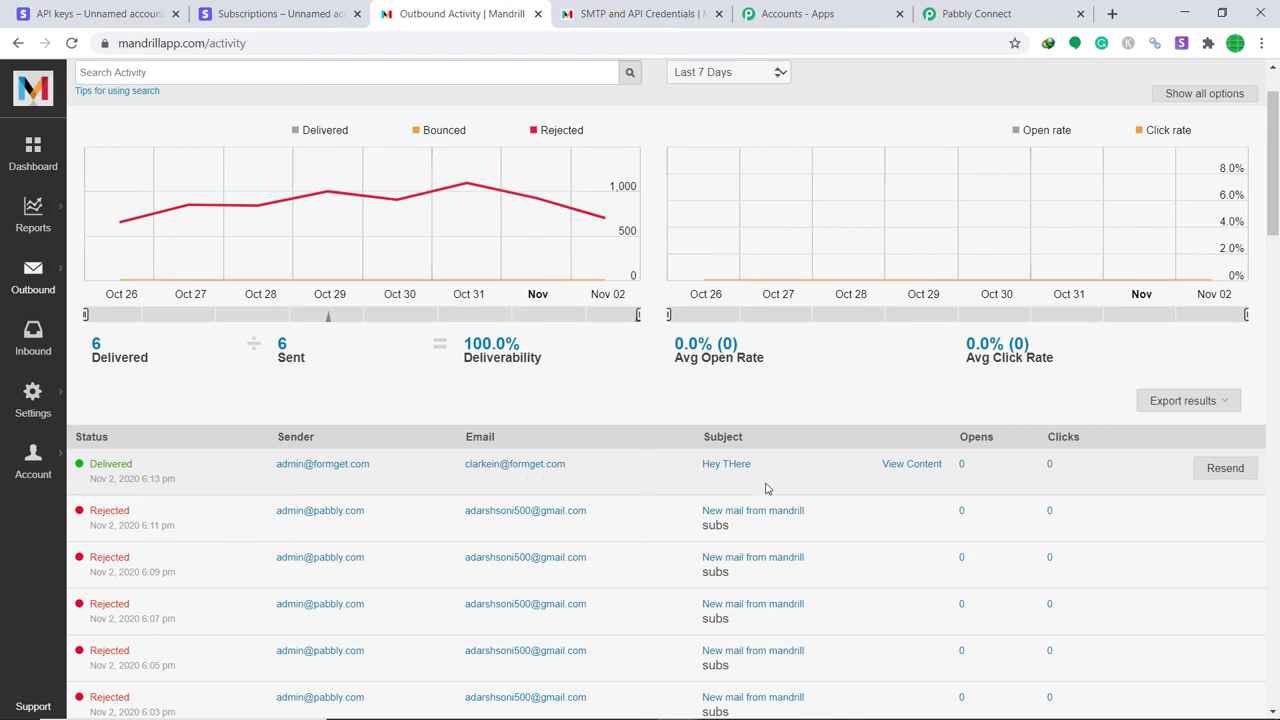
left_click(908, 466)
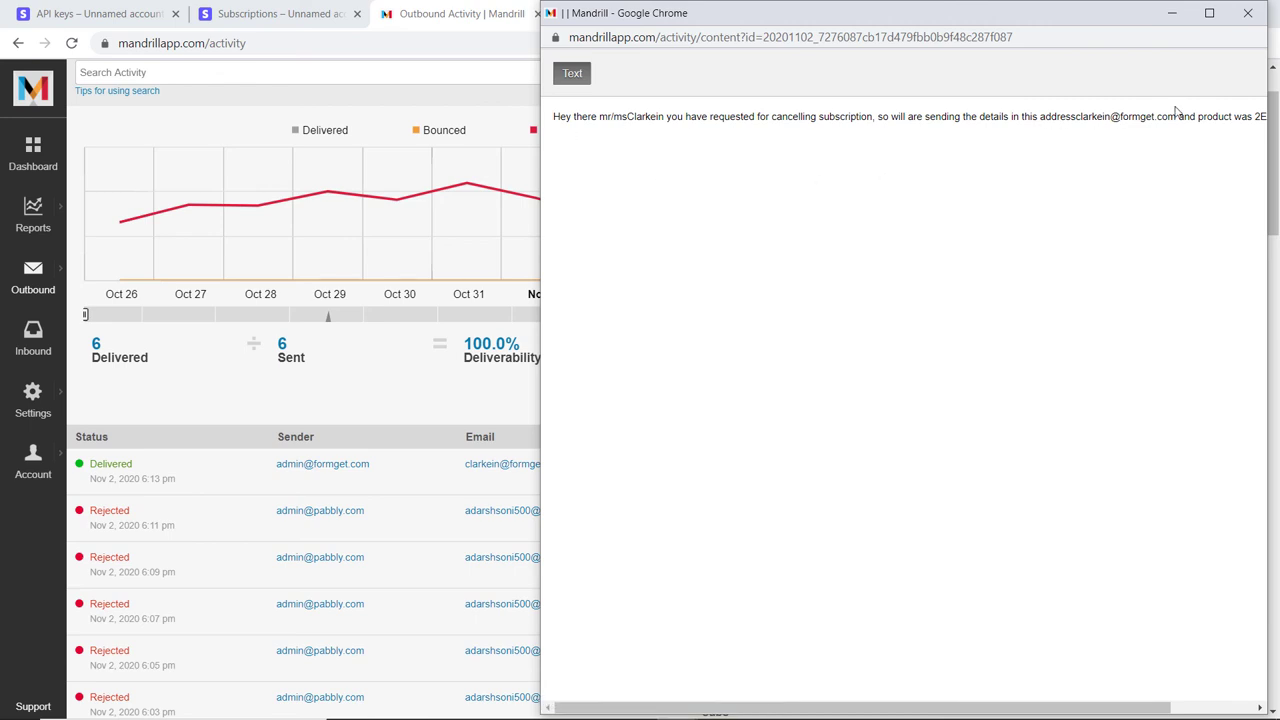
left_click(1248, 14)
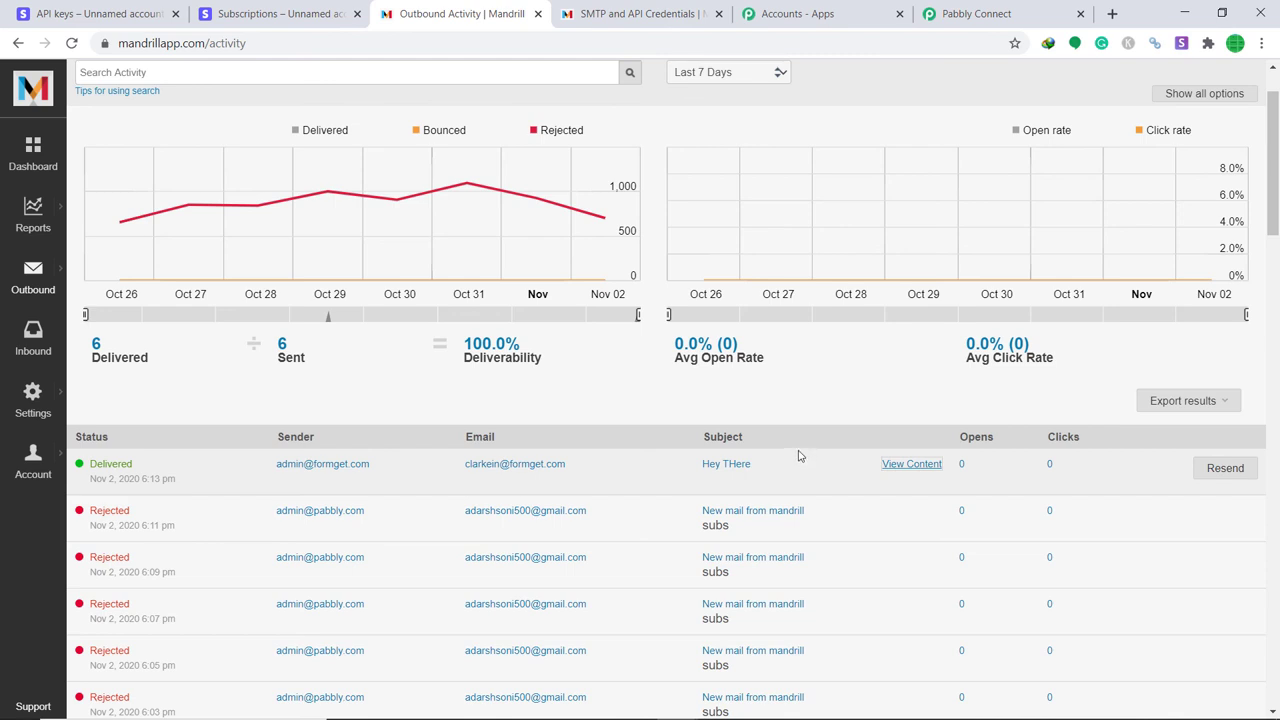
Collapse the Mandrill Send Email, Stripe Retrieve a Customer and Stripe trigger step cards.
left_click(1046, 6)
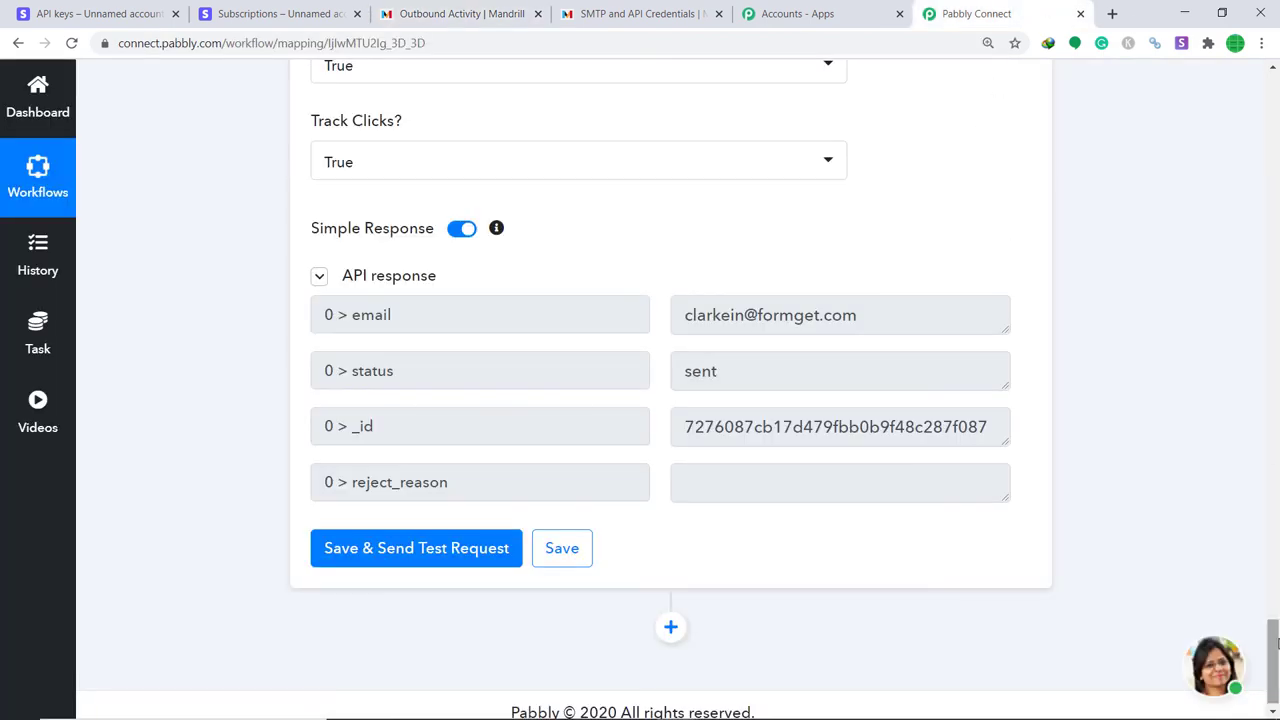
scroll(543, 393, "up", 15)
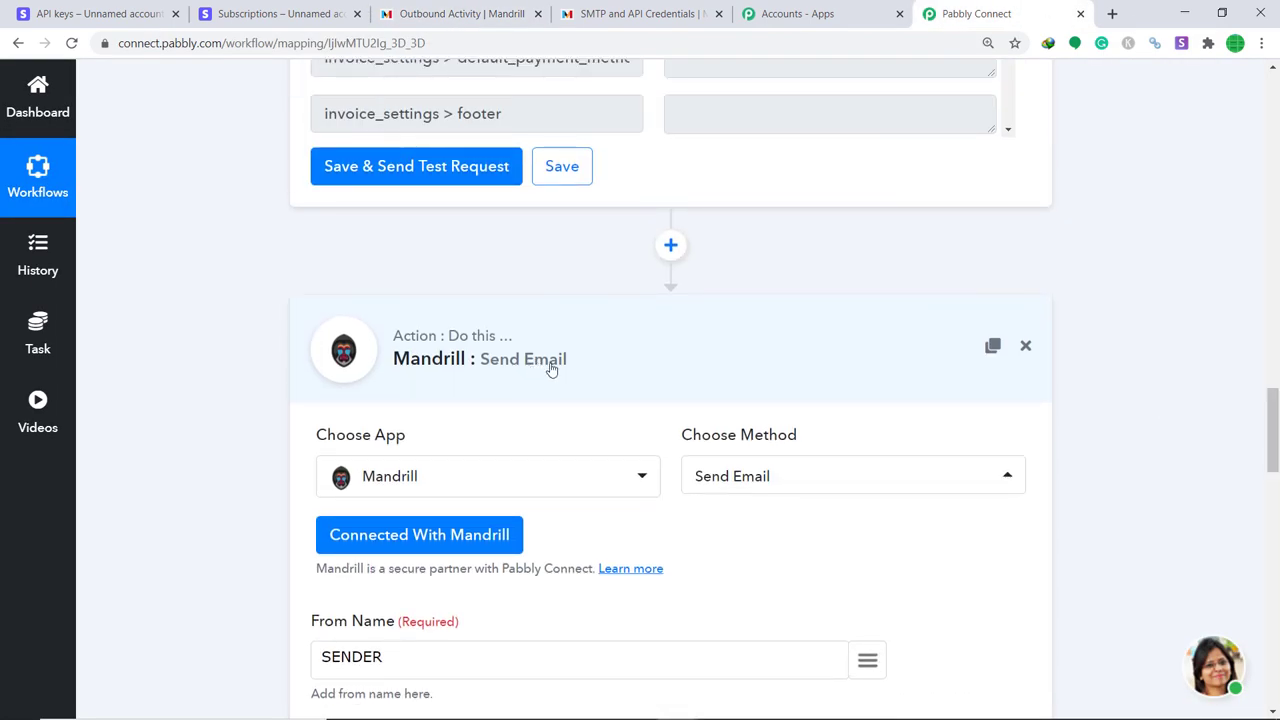
left_click(551, 368)
scroll(1249, 493, "up", 5)
scroll(1249, 493, "up", 3)
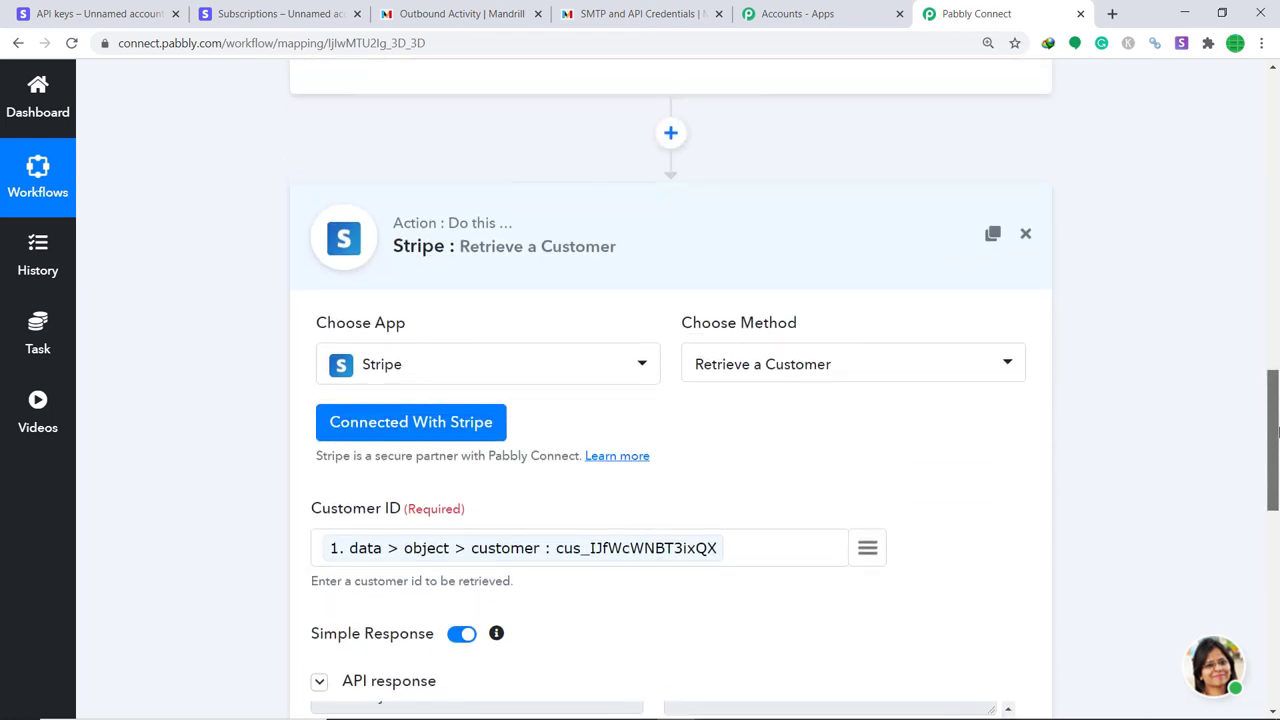
left_click(806, 283)
scroll(593, 213, "up", 10)
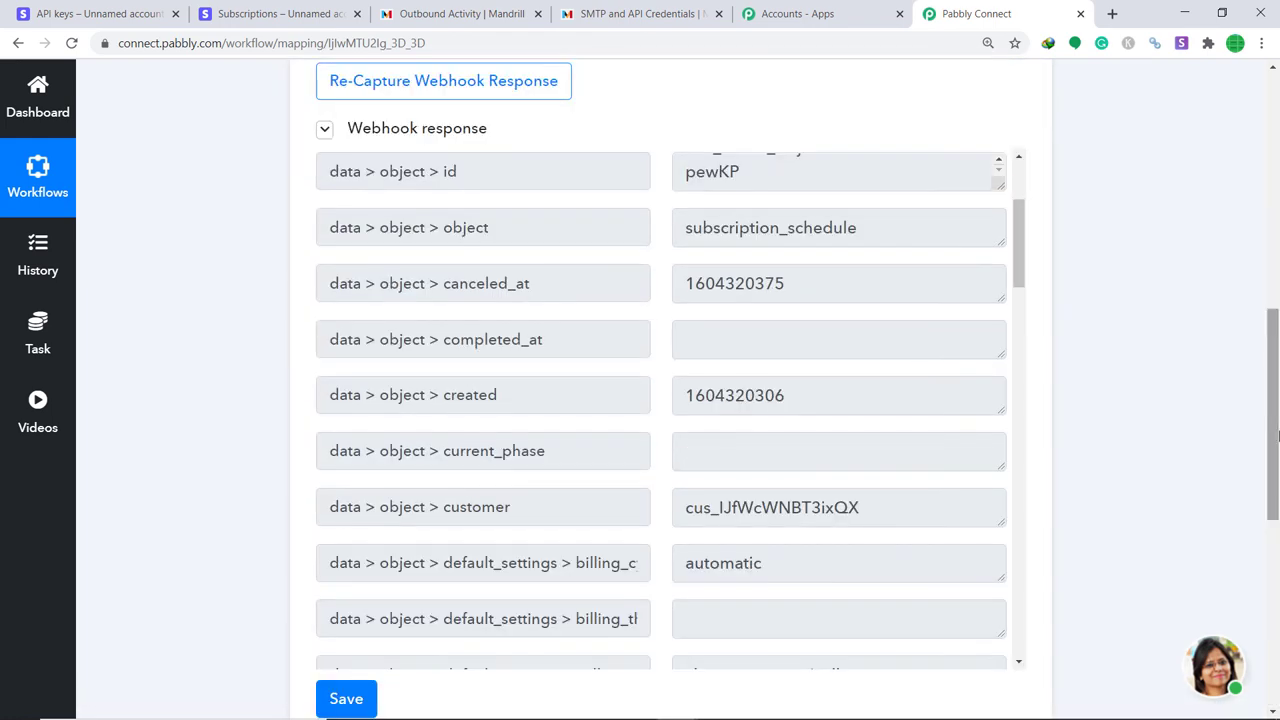
left_click(593, 213)
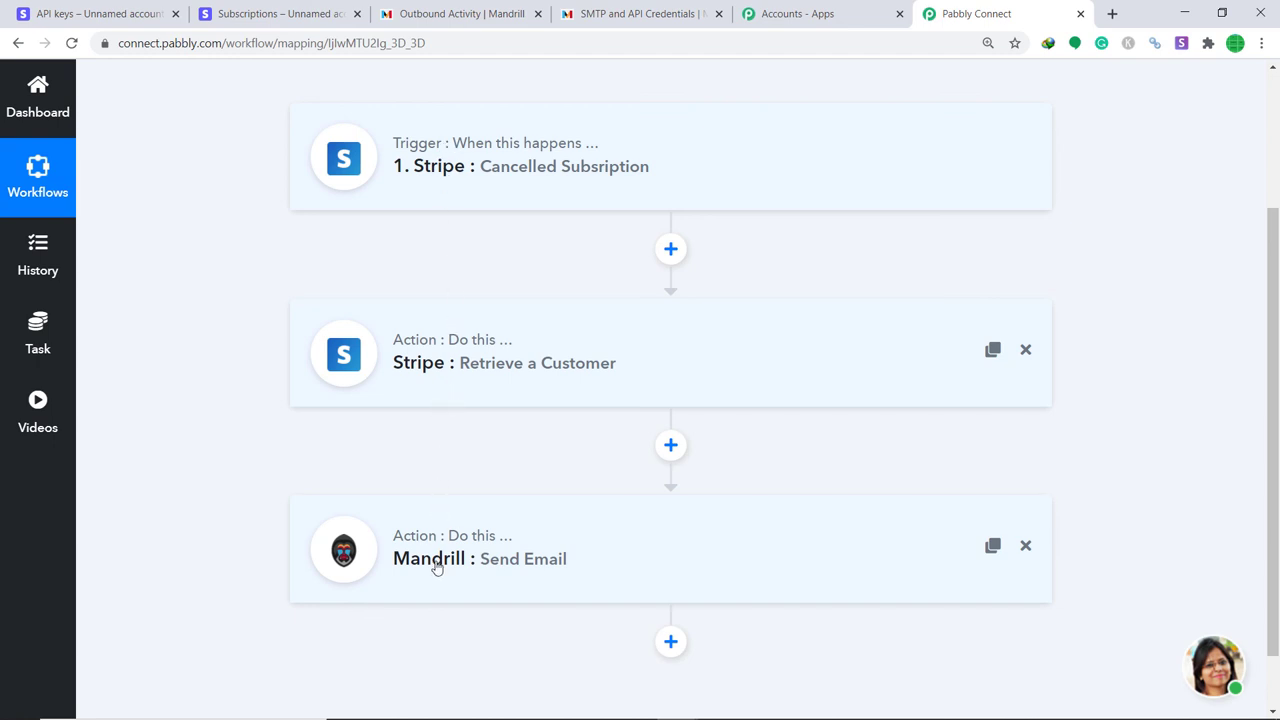
Cancel the Trimming Machine subscription from Stripe's Customers > Subscriptions list.
left_click(40, 13)
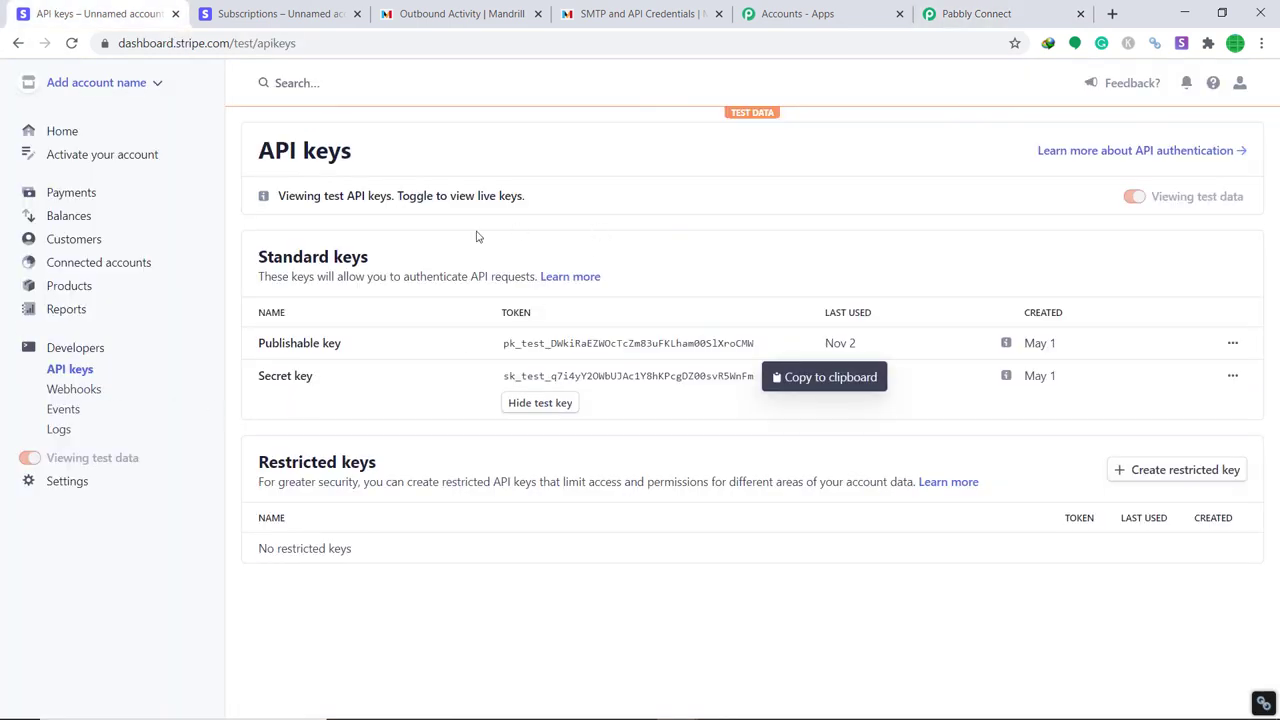
left_click(72, 246)
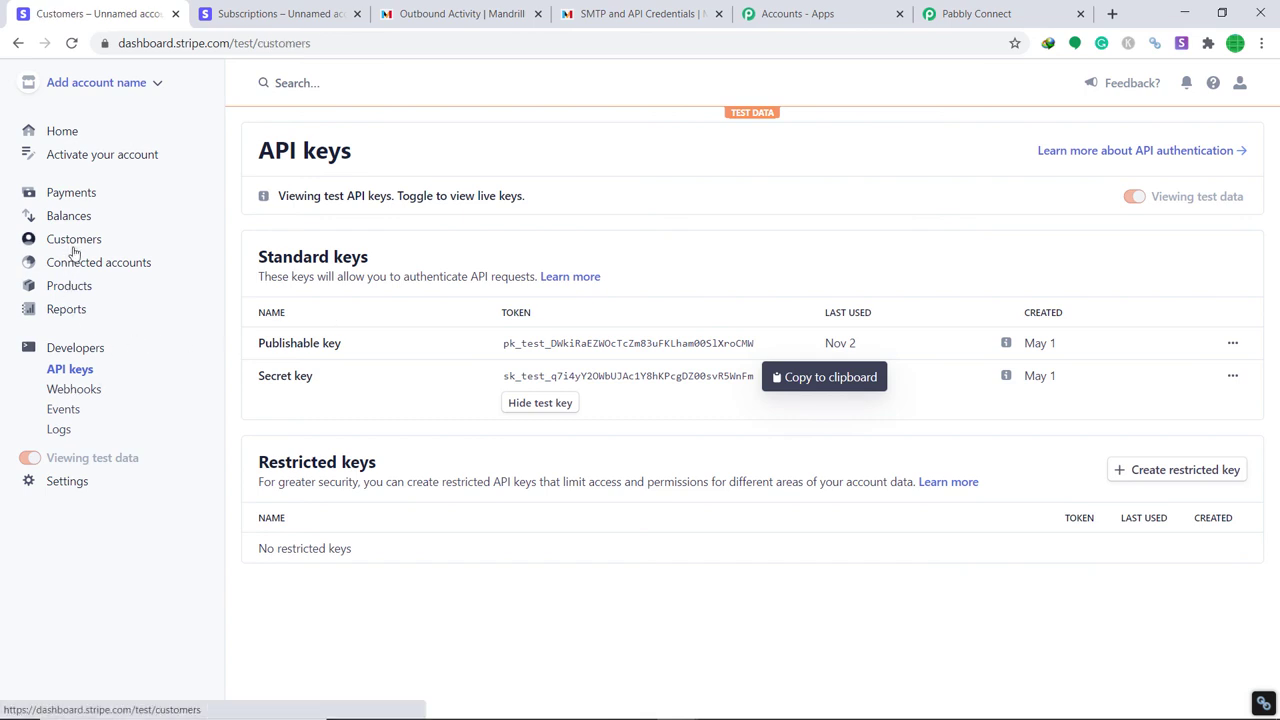
left_click(84, 261)
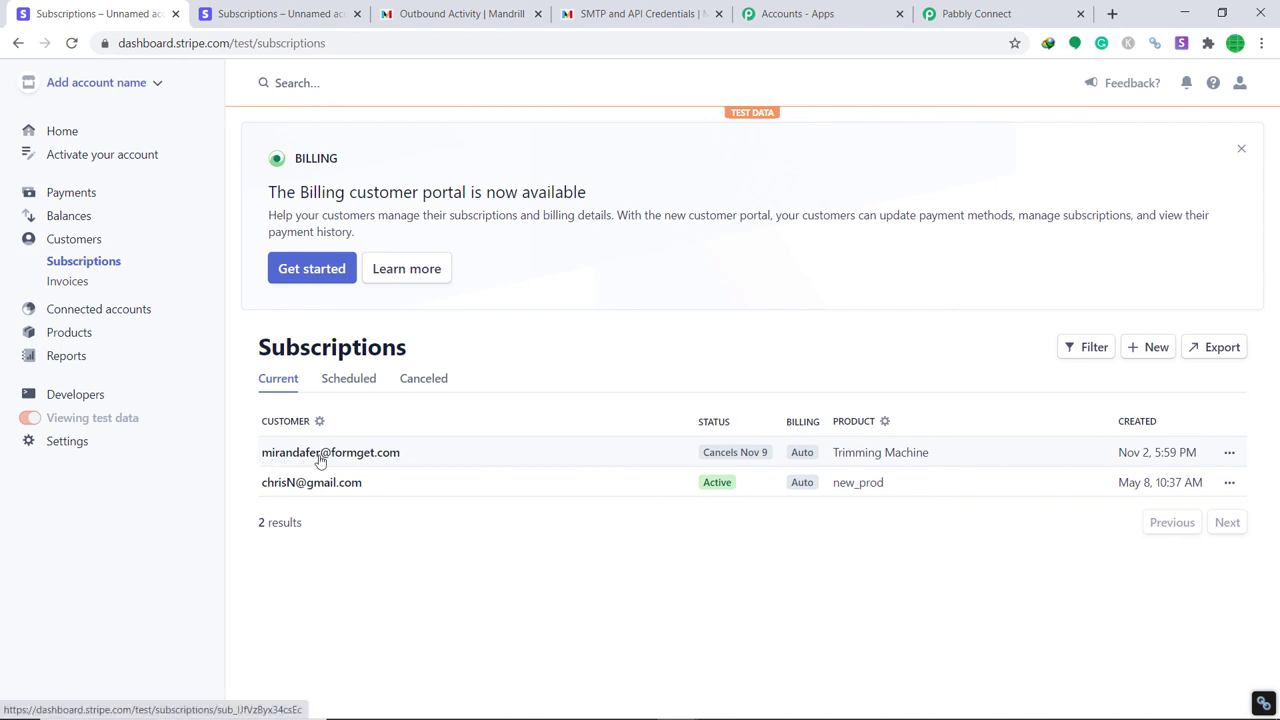
left_click(1229, 452)
left_click(1148, 515)
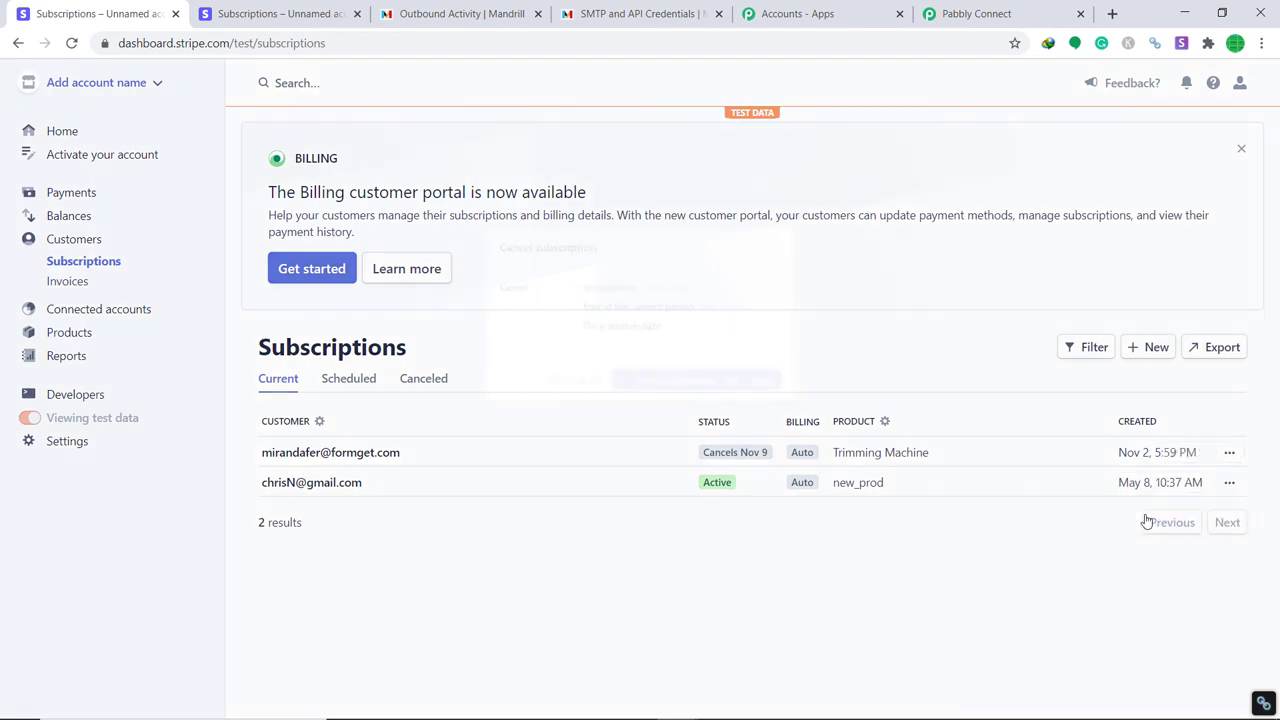
left_click(668, 424)
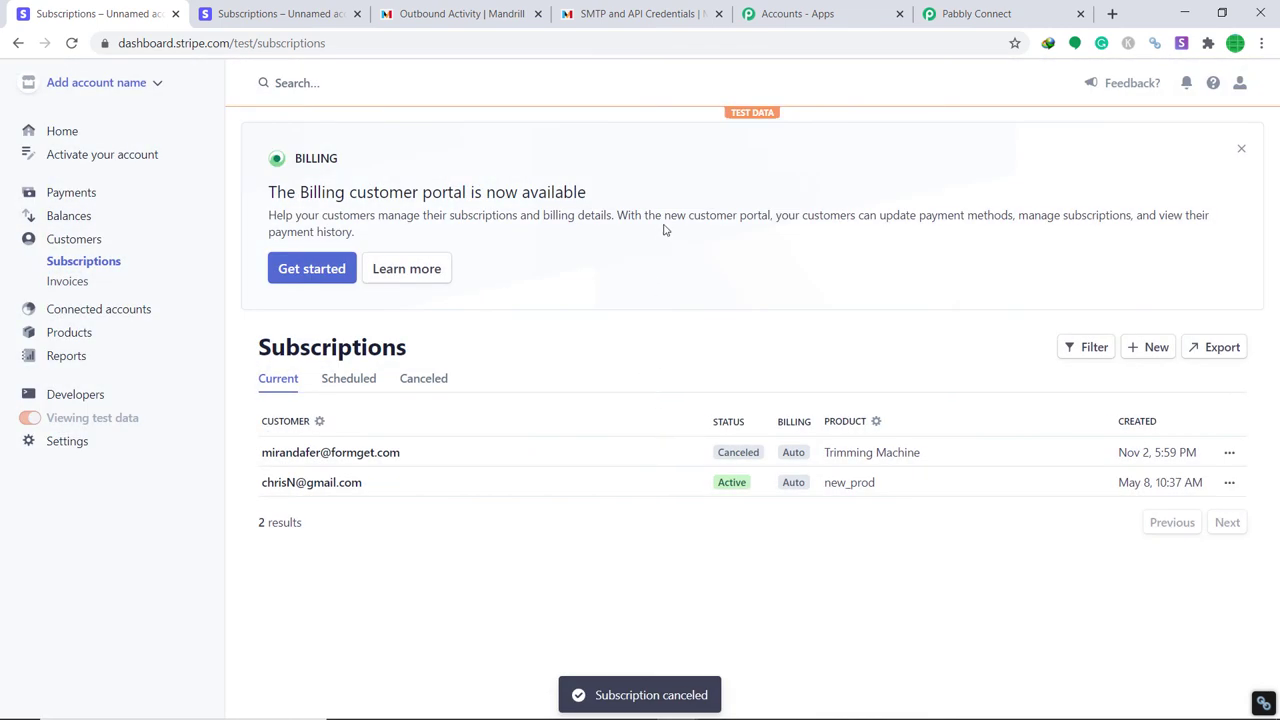
Reload Mandrill's Outbound Activity until the new Delivered 'Hey THere' email appears, then view its content.
left_click(587, 8)
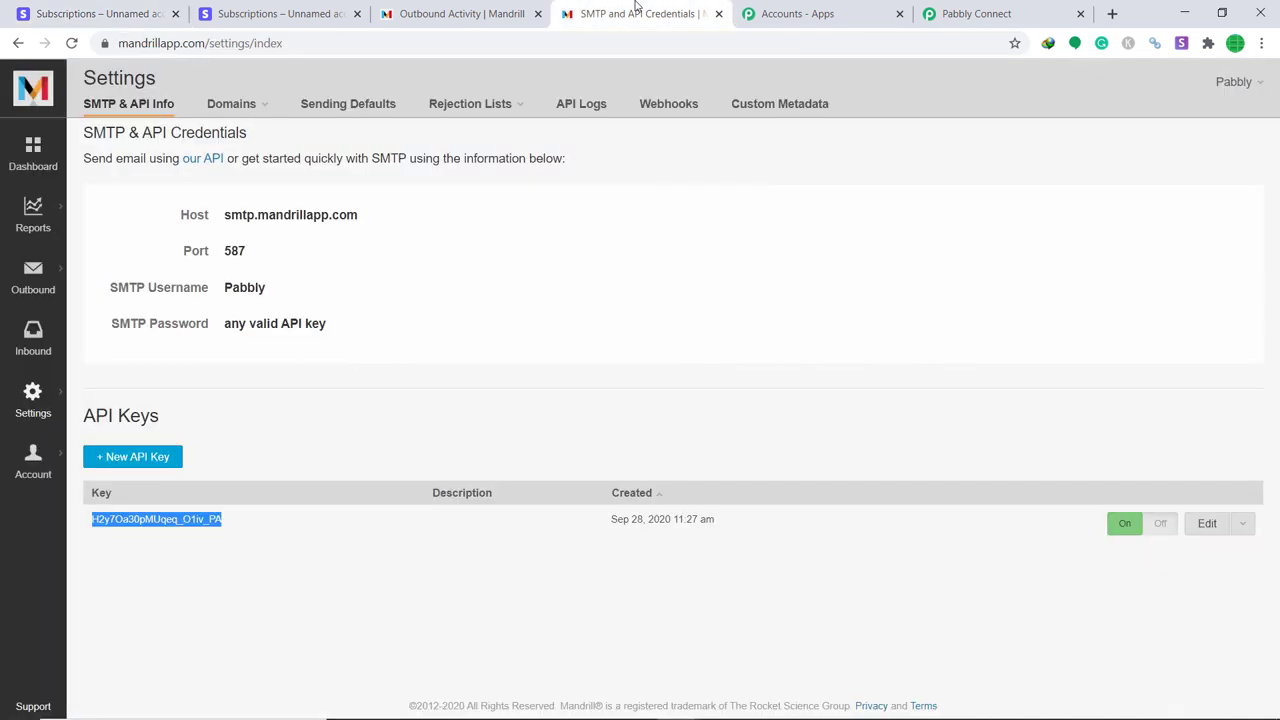
left_click(521, 6)
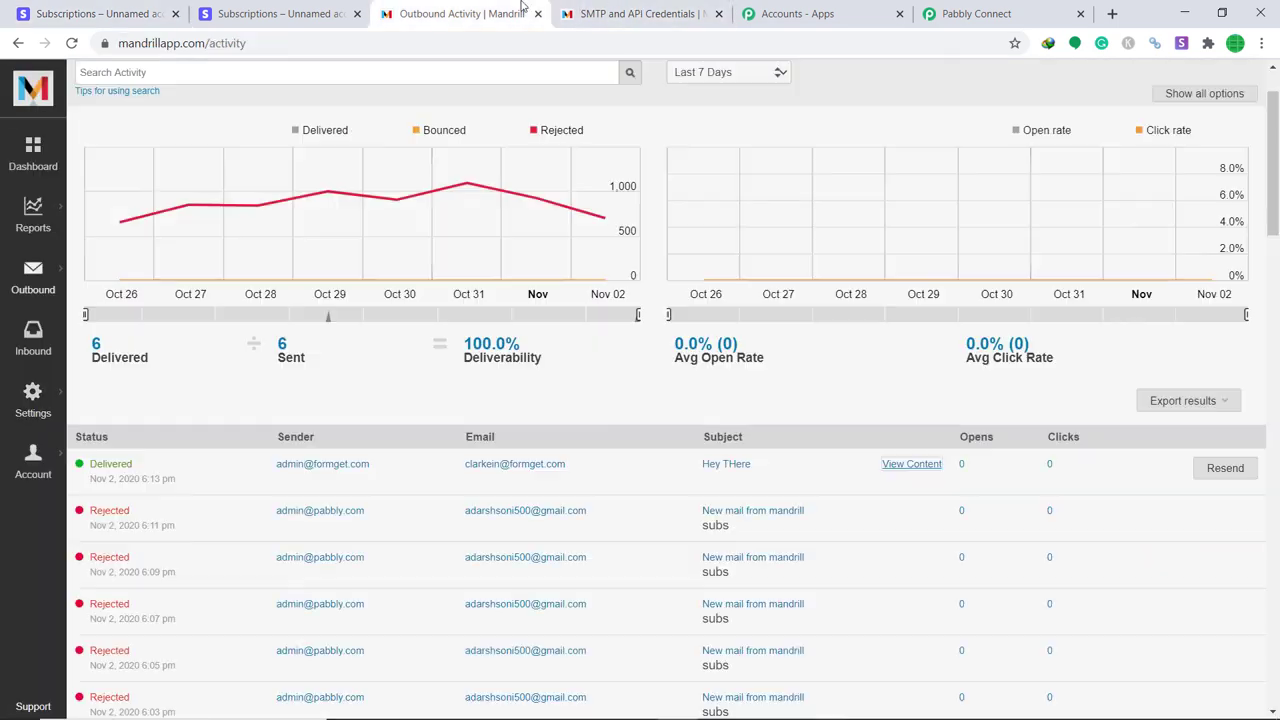
left_click(71, 43)
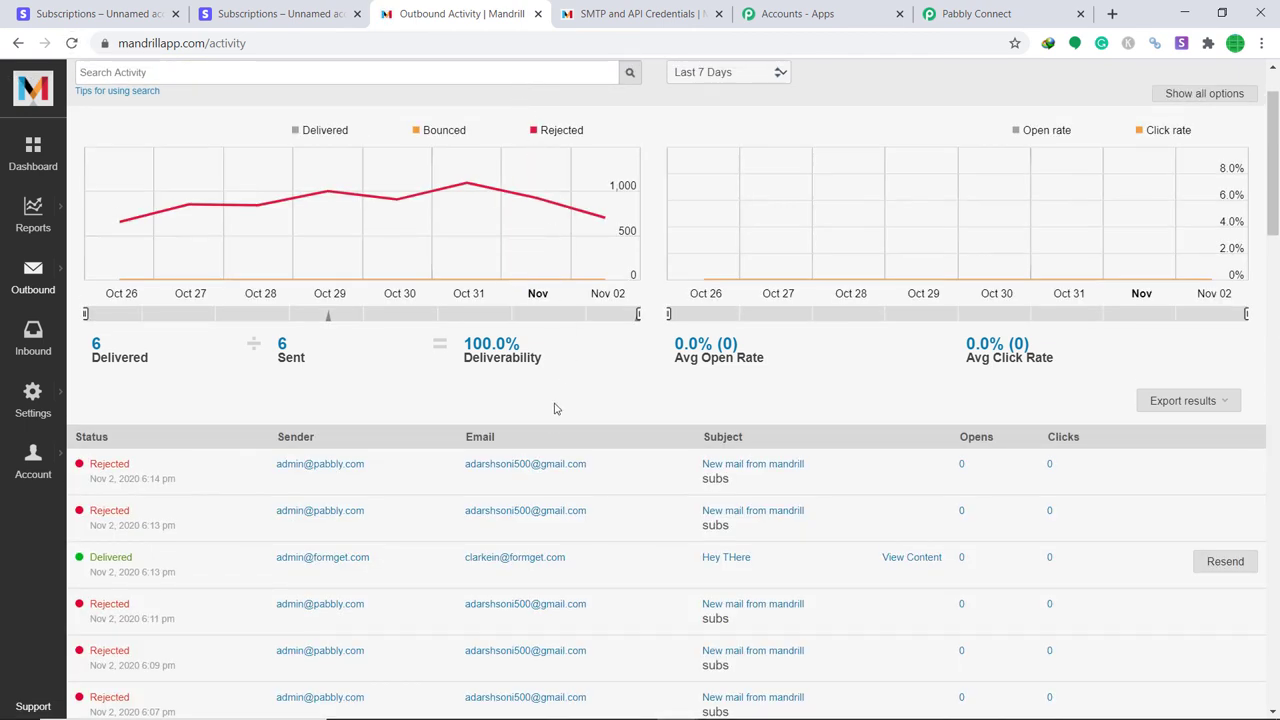
scroll(298, 372, "up", 1)
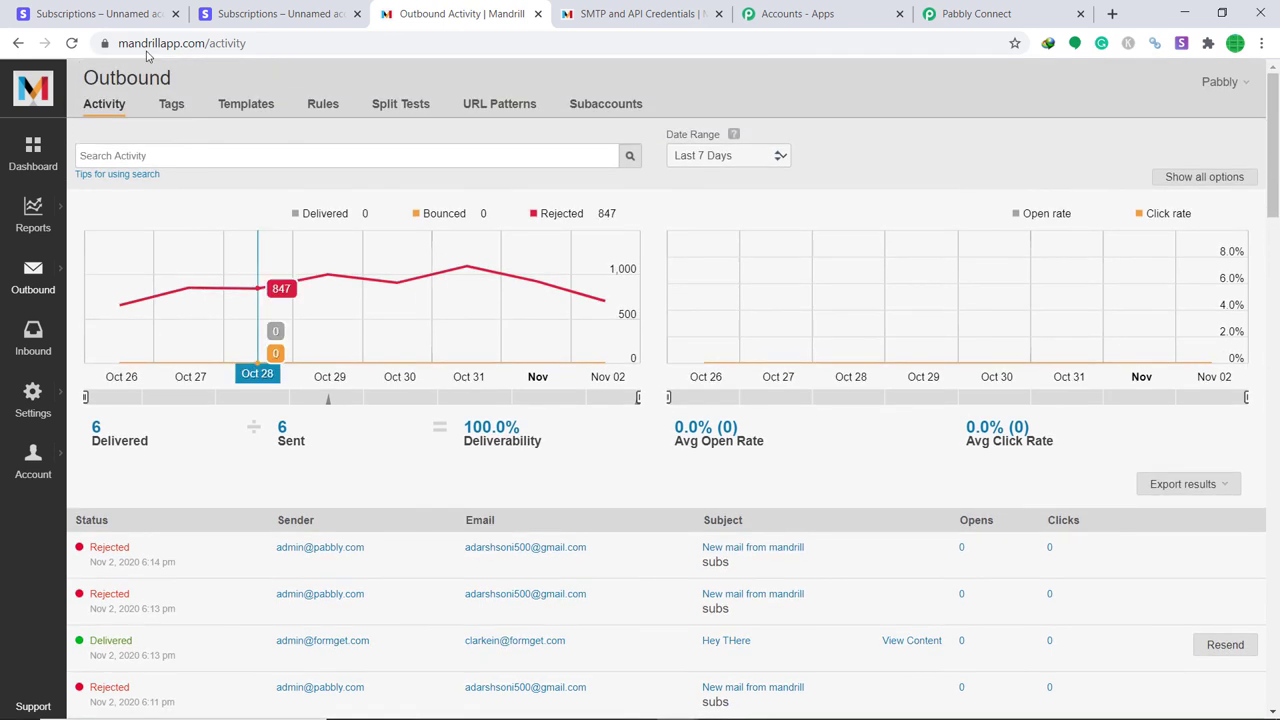
left_click(71, 43)
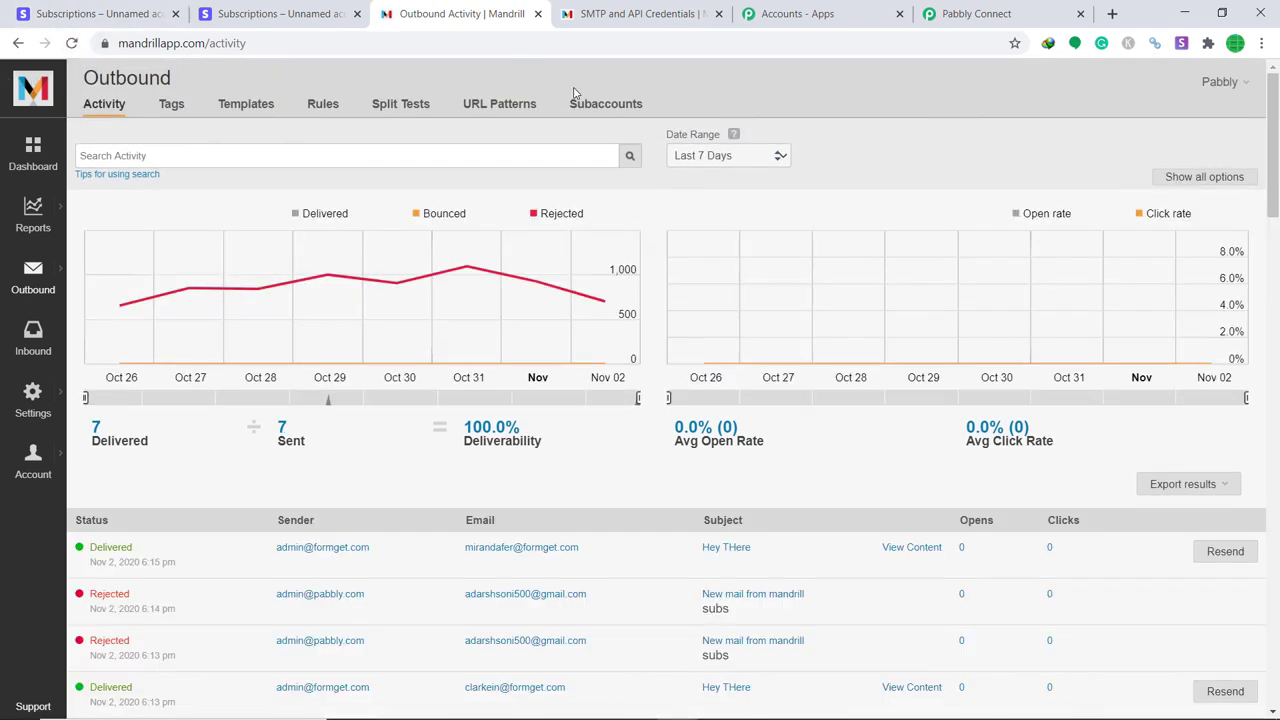
scroll(229, 357, "down", 2)
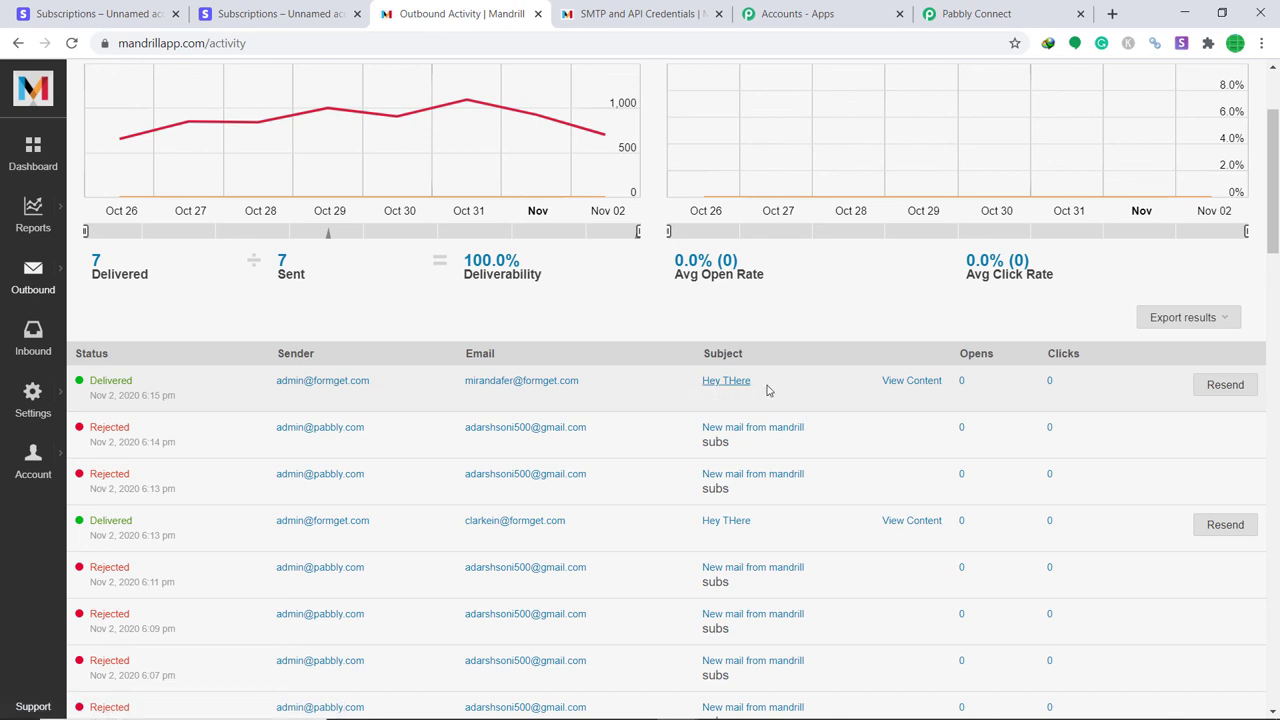
left_click(898, 390)
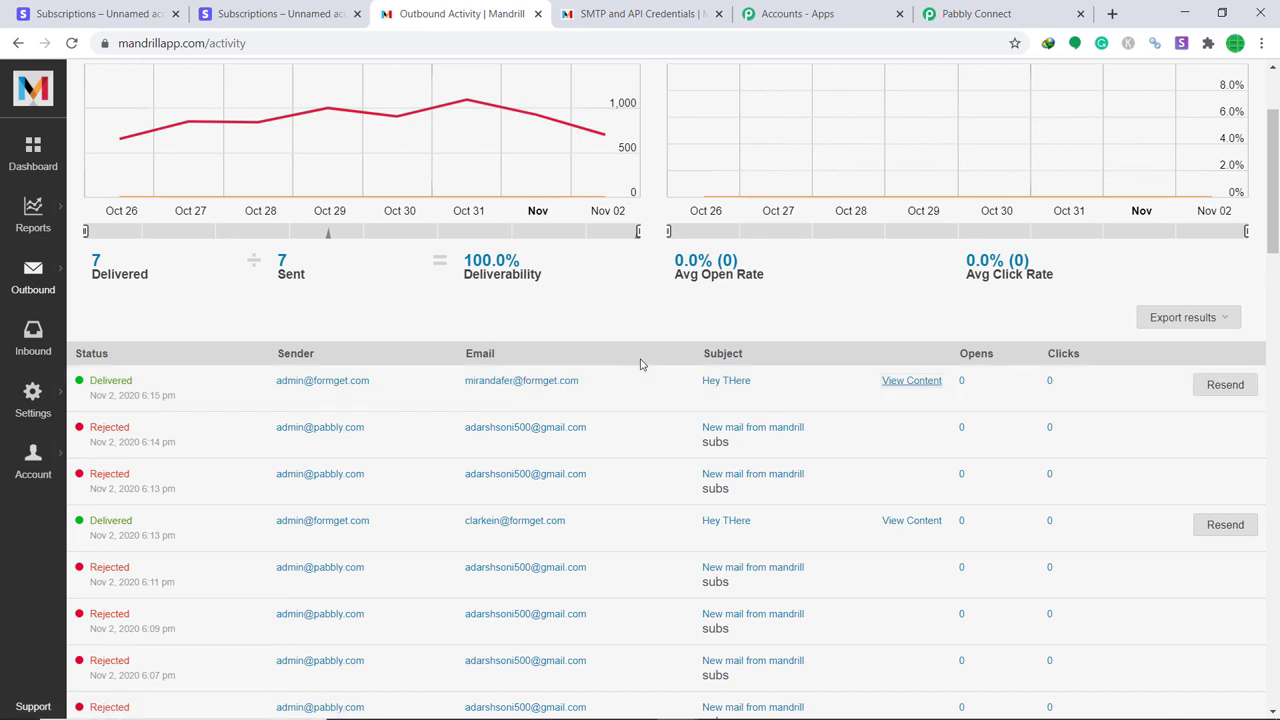